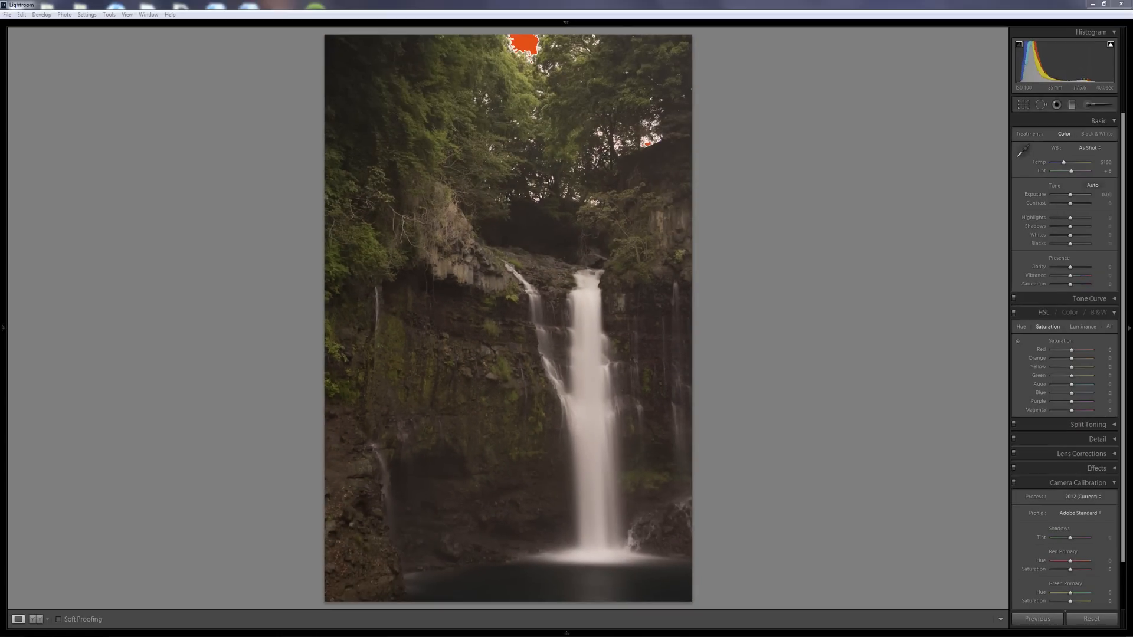
- Show the filmstrip beneath the unedited tall waterfall photo in Lightroom's Develop module
click(566, 632)
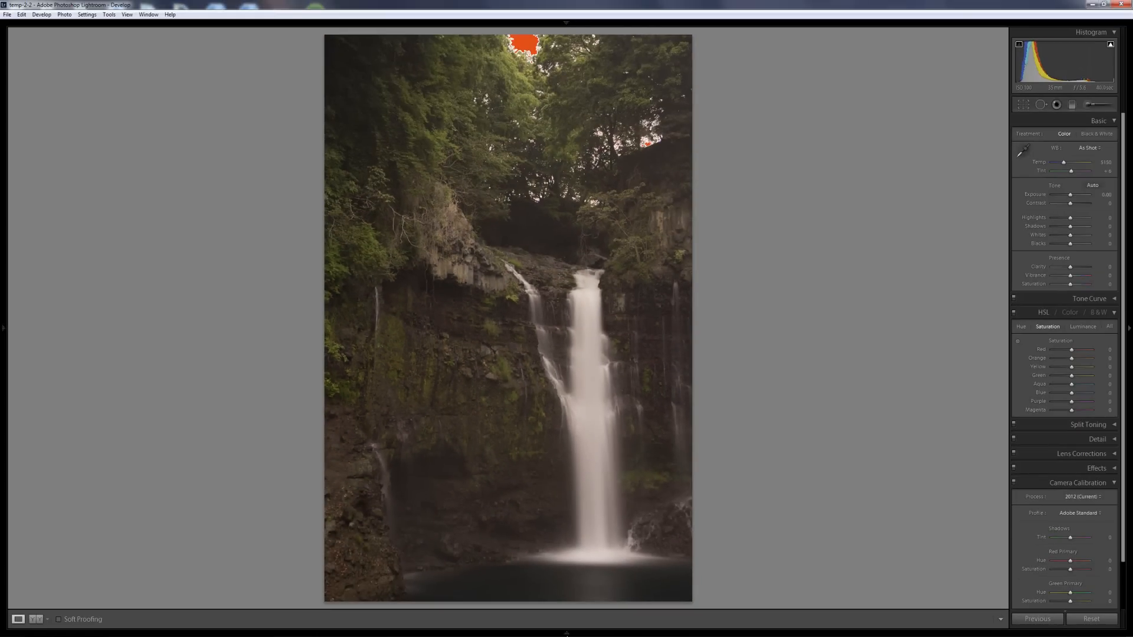
- Preview the wide waterfall shot, return to the tall waterfall photo, and hide the filmstrip
click(111, 605)
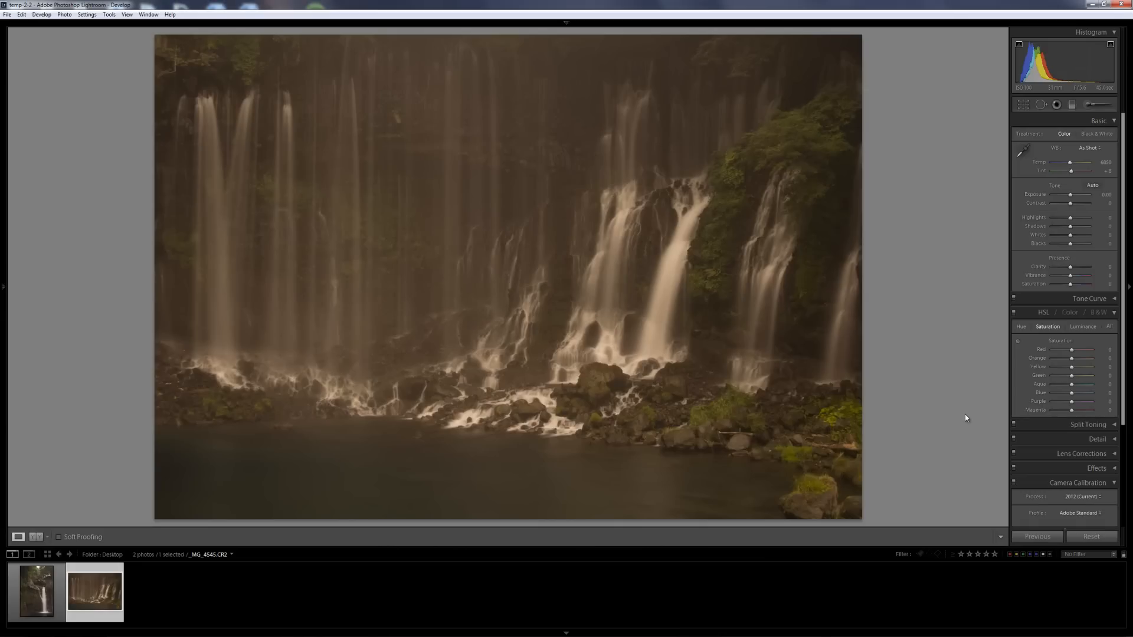
key(Left)
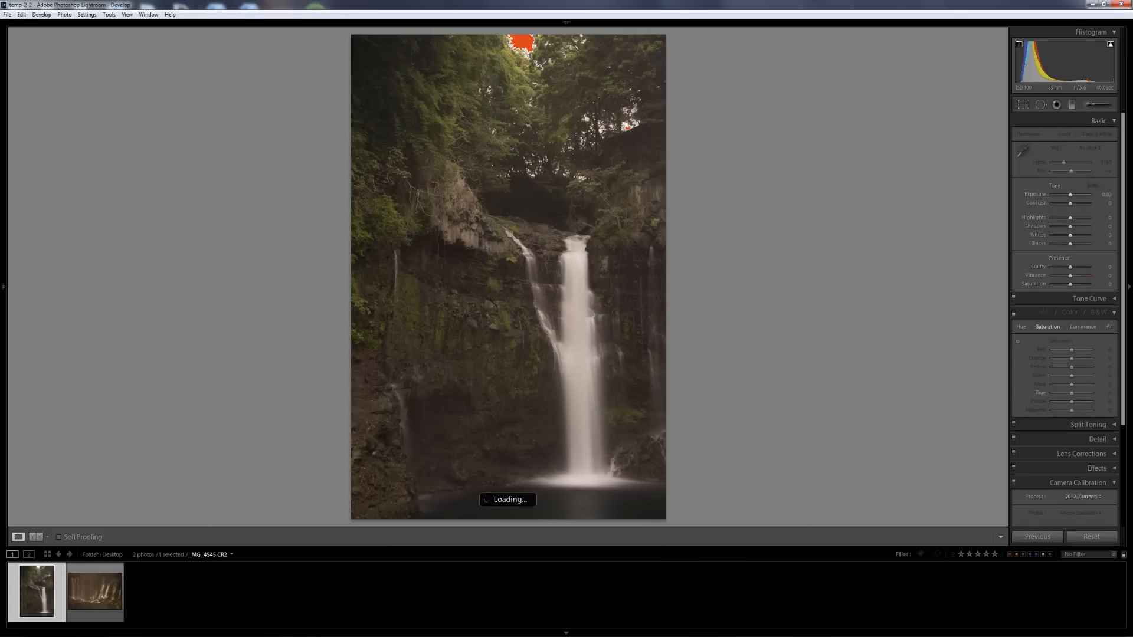
click(568, 633)
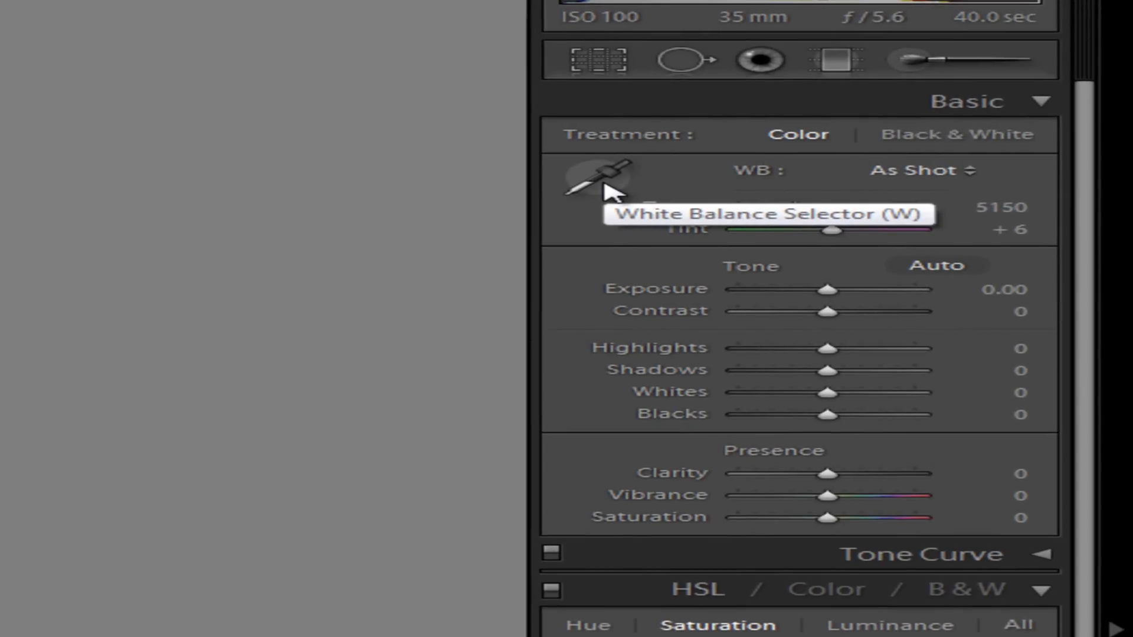
- Set Custom white balance from the white water, raise Exposure to +0.98, and hide highlight clipping
click(602, 180)
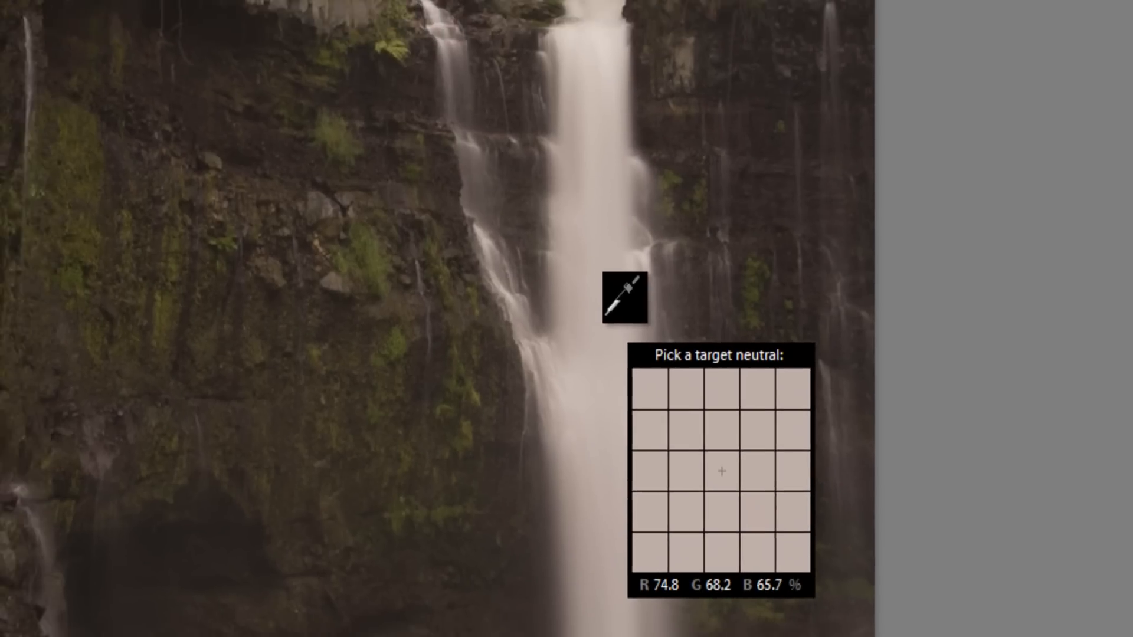
click(600, 301)
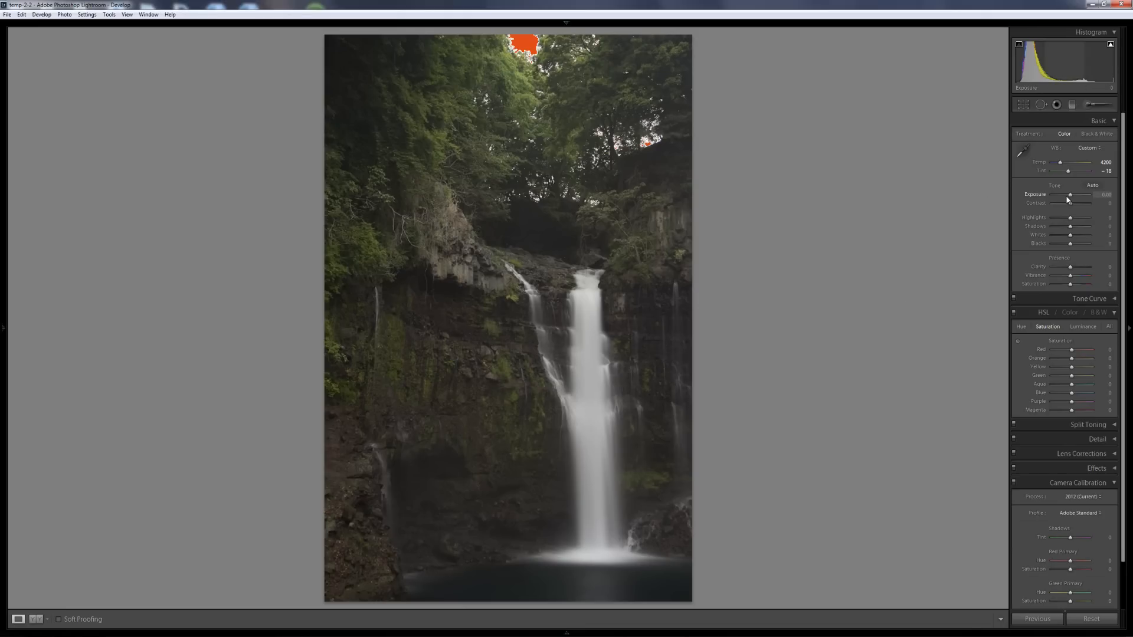
drag(1067, 199, 1071, 196)
drag(973, 314, 976, 315)
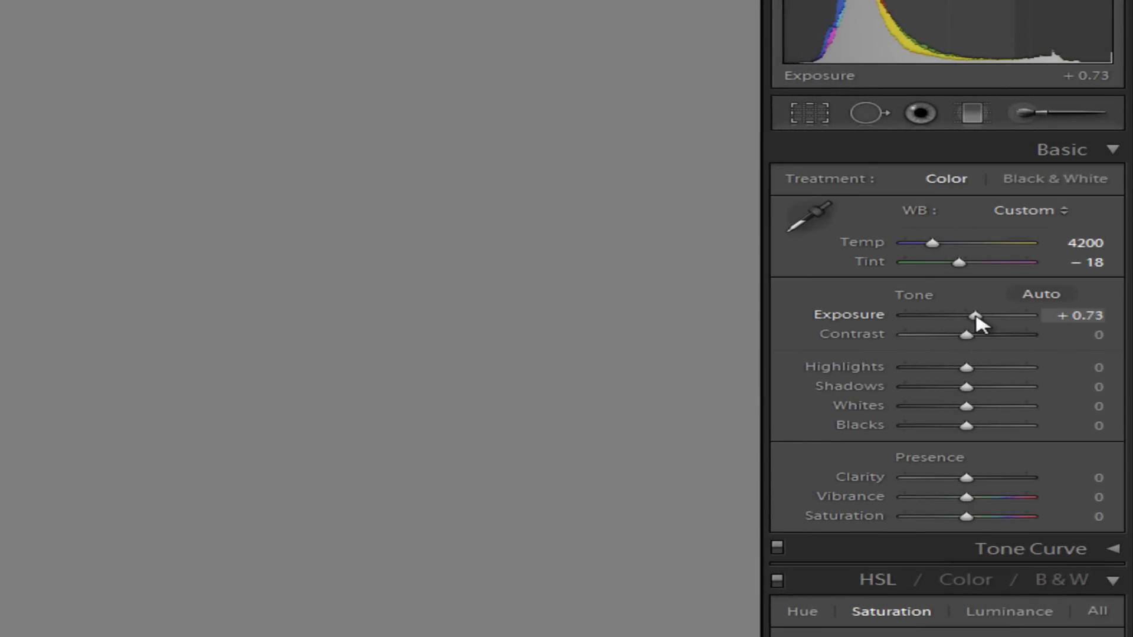
drag(977, 323, 982, 326)
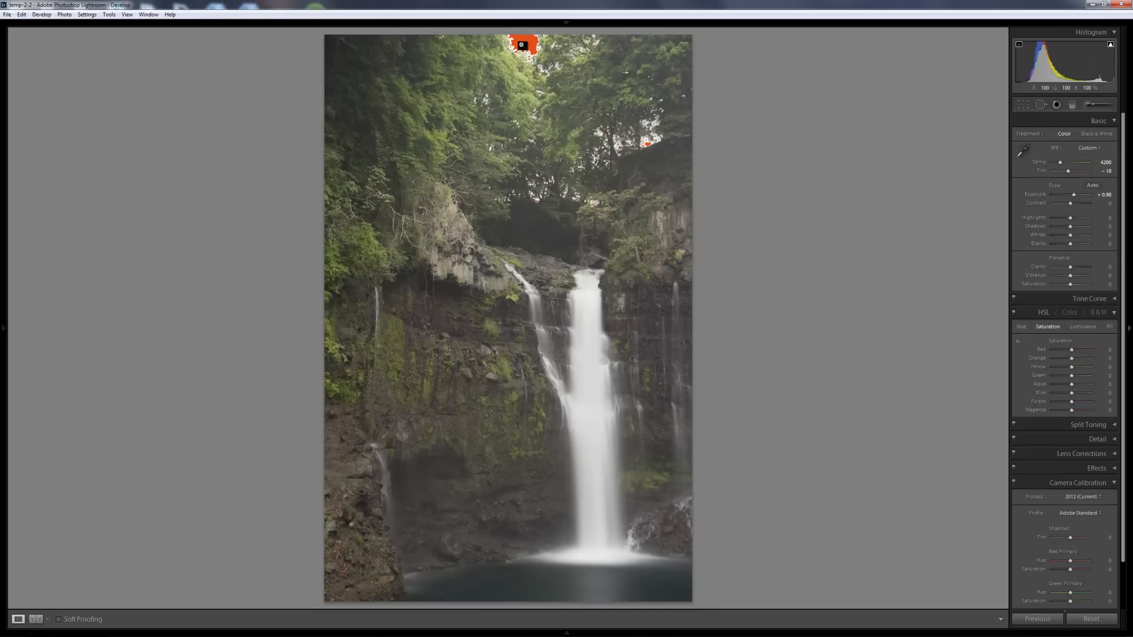
click(1111, 46)
- Turn off the shadow clipping warning and start a new Adjustment Brush mask
click(1019, 45)
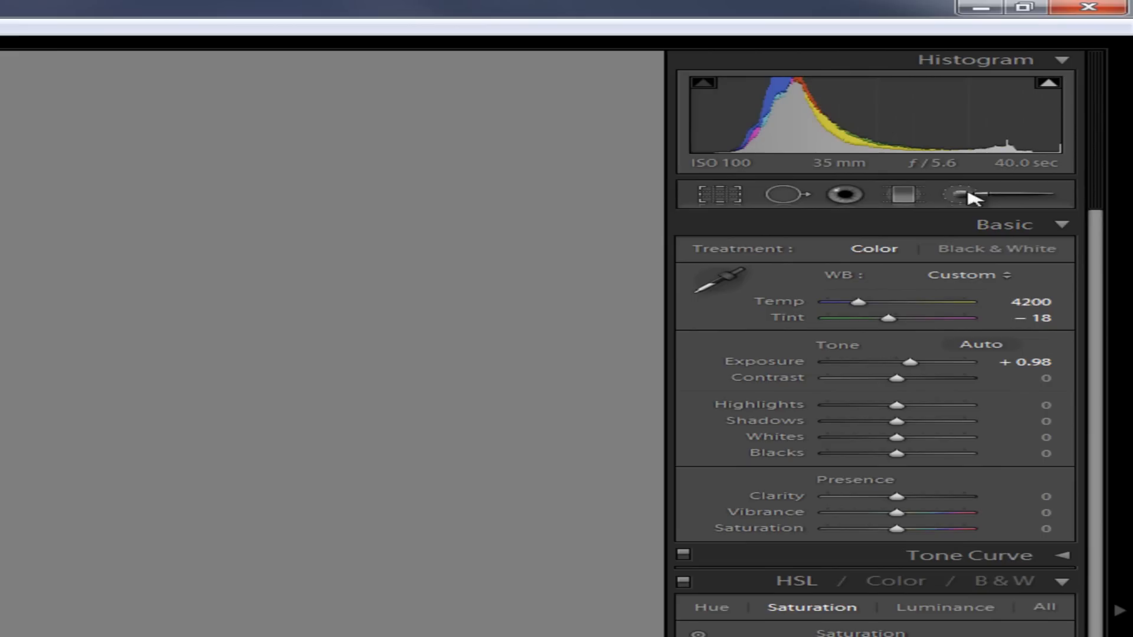
click(968, 196)
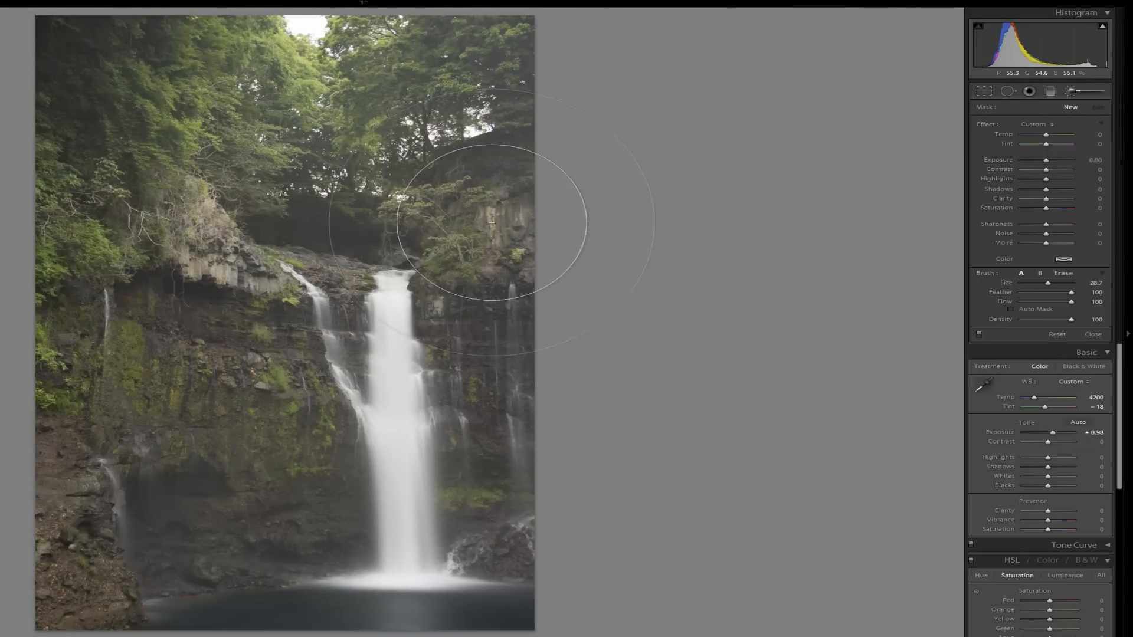
- Paint an Adjustment Brush mask over the mossy left cliff face
mouse_move(106, 319)
mouse_down()
mouse_move(159, 425)
mouse_move(36, 413)
mouse_move(78, 447)
mouse_up()
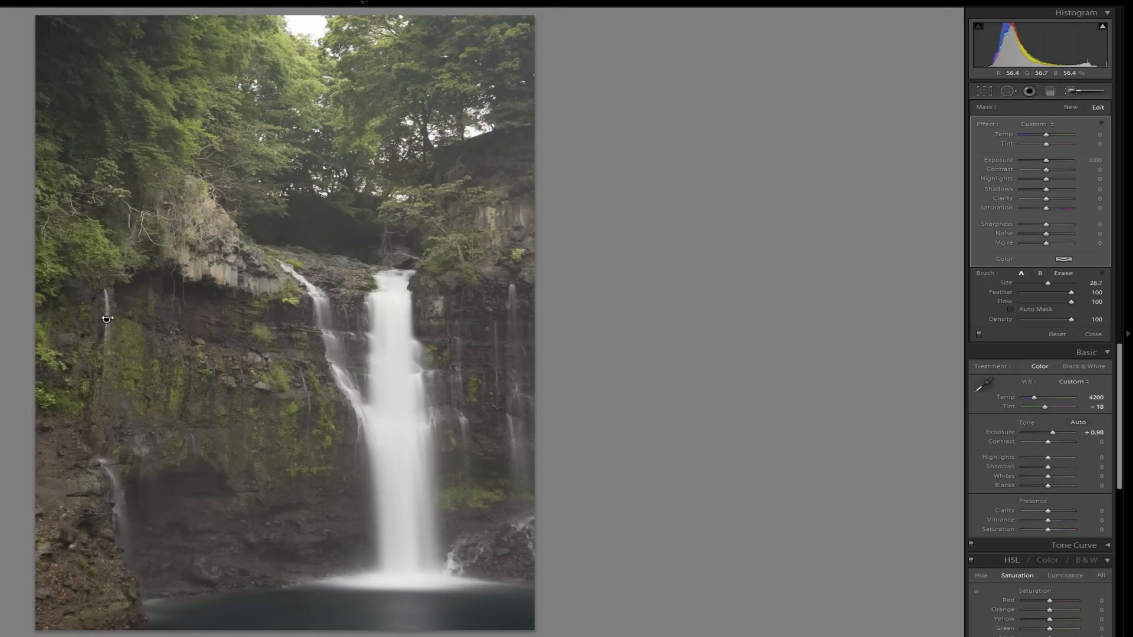
mouse_move(107, 320)
- Give the cliff mask Exposure 0.39, Shadows −22, Saturation 22, Sharpness 51, plus temperature and tint shifts
drag(1048, 160, 1050, 167)
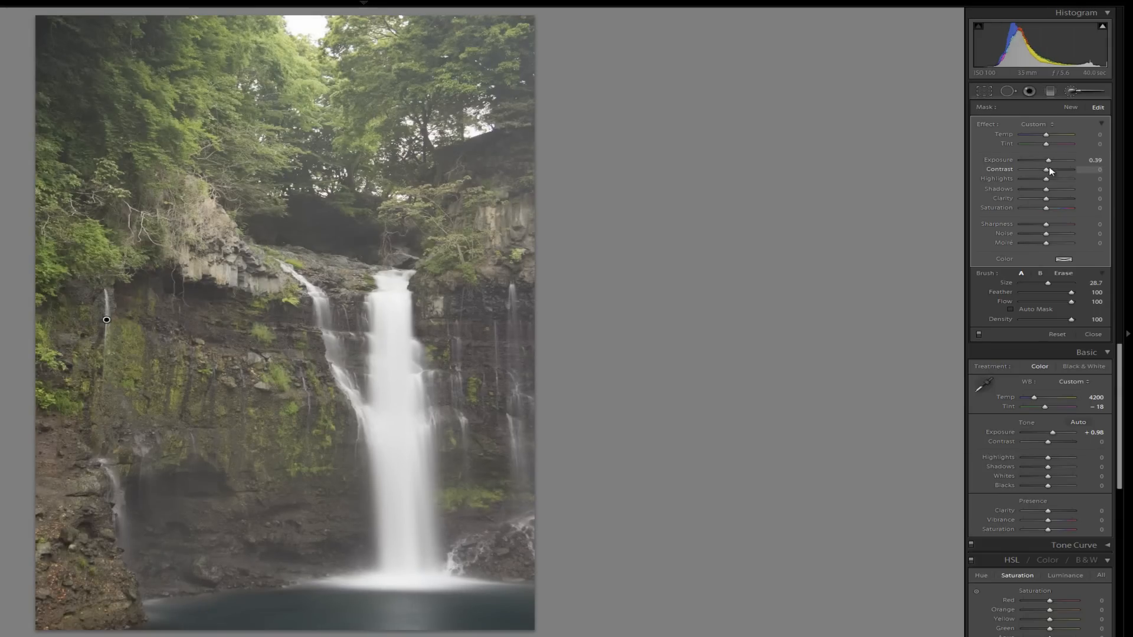
mouse_move(1045, 189)
mouse_down()
mouse_move(1043, 172)
mouse_move(1053, 177)
mouse_up()
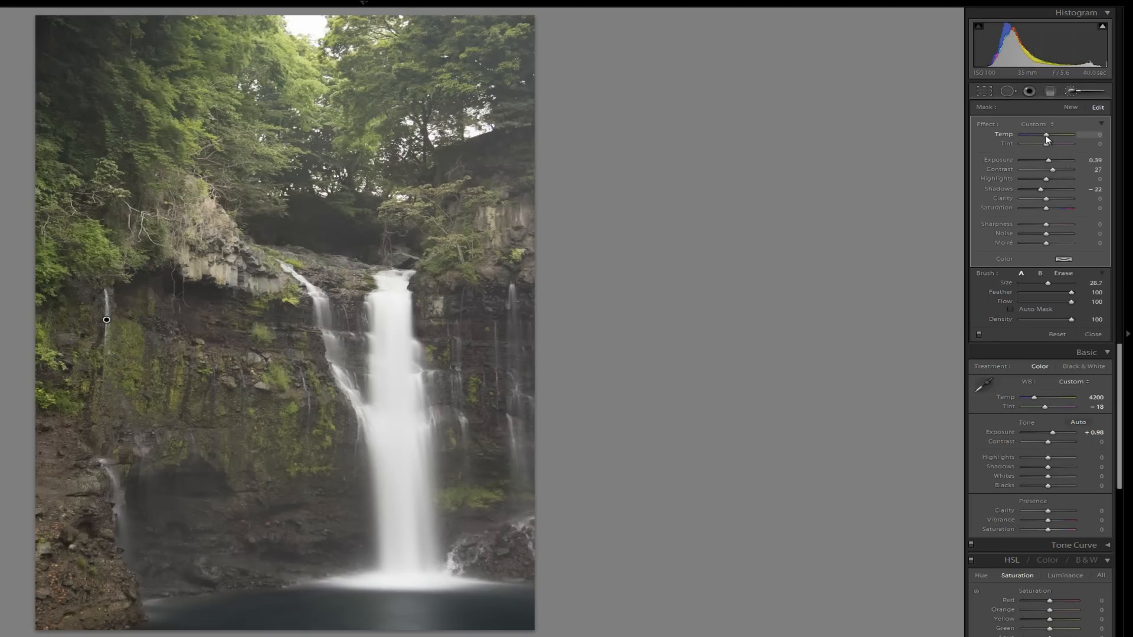
drag(1046, 140, 1049, 143)
drag(1051, 210, 1054, 211)
drag(1048, 147, 1048, 150)
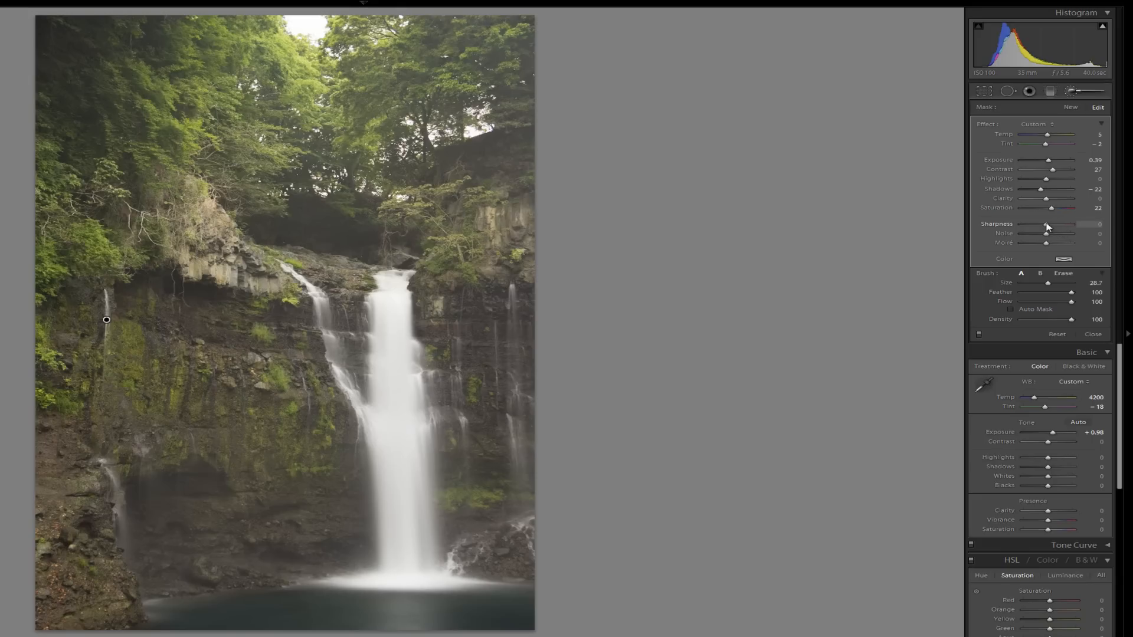
drag(1046, 223, 1059, 226)
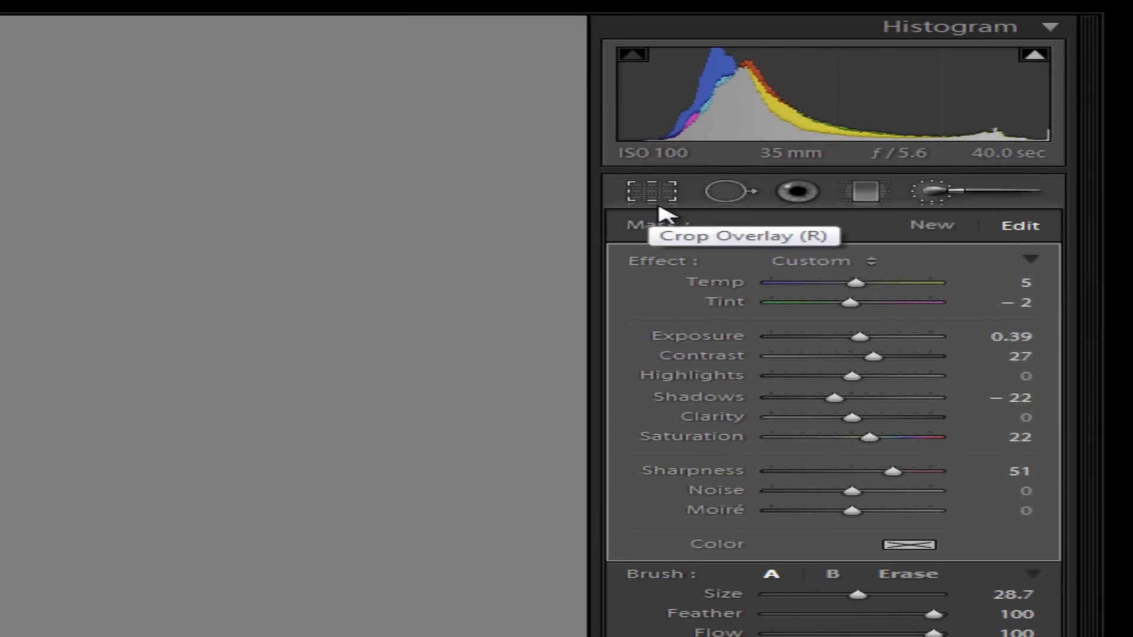
click(659, 208)
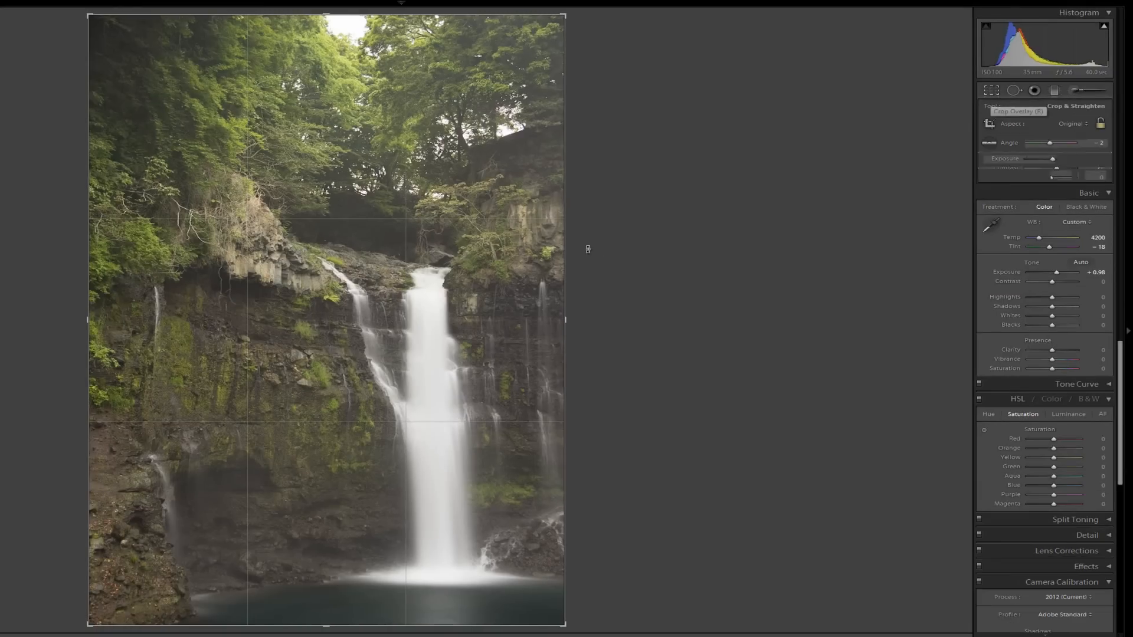
- Straighten the photo by about −0.84° and commit the crop
drag(576, 255, 581, 256)
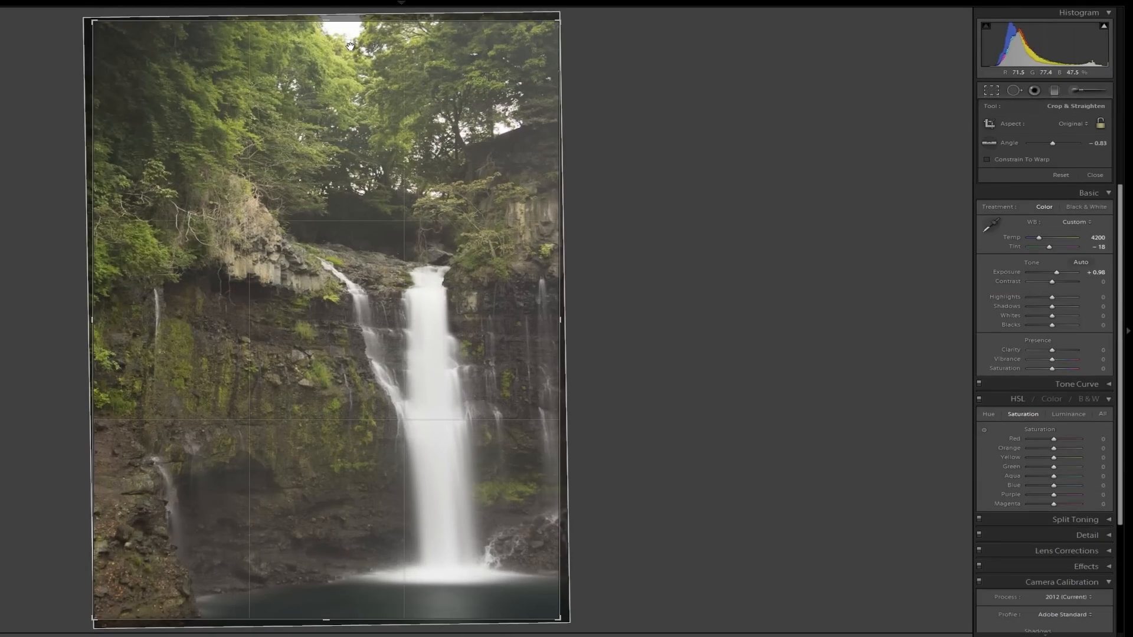
key(Return)
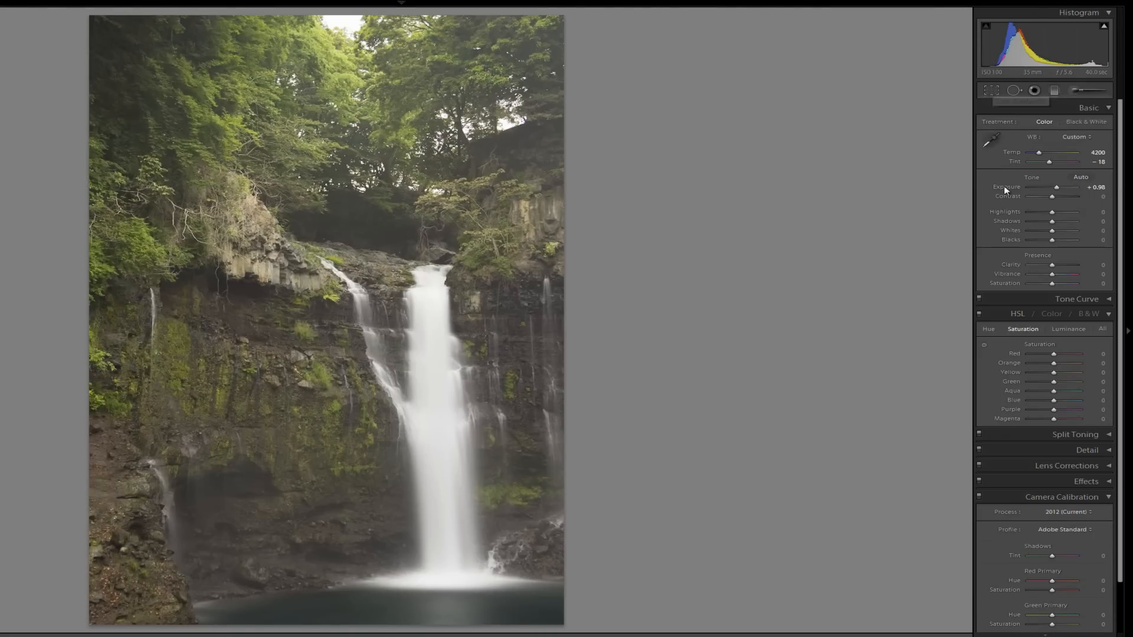
click(1086, 109)
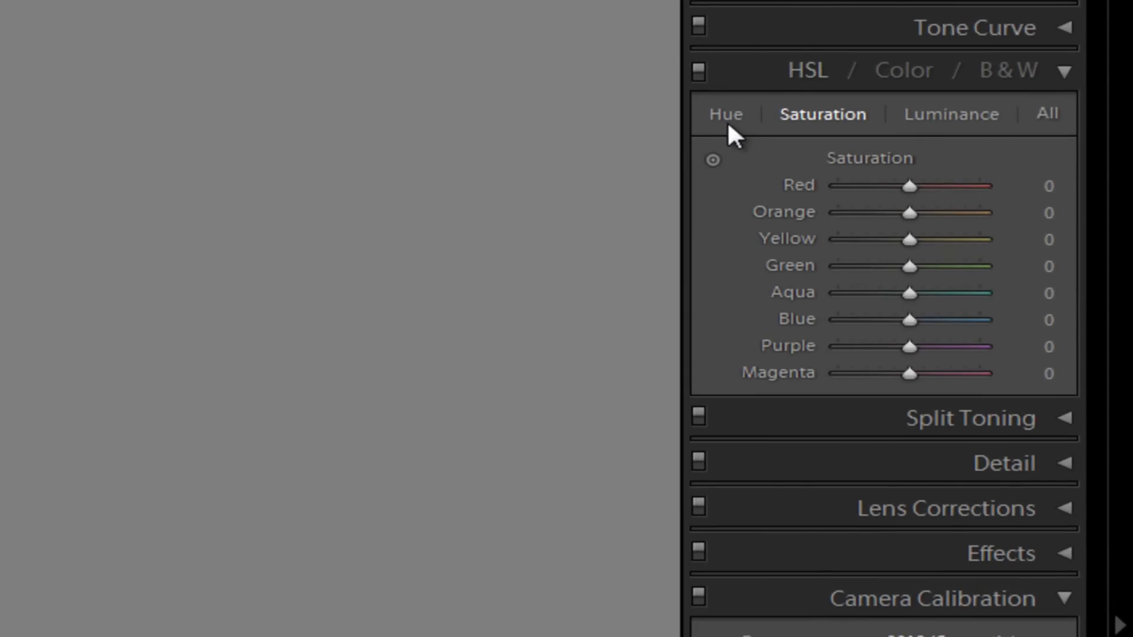
- Shift the foliage hue, lower HSL Saturation Yellow to about −35 and Green to −10, dismissing the colour-scheme prompt
click(727, 120)
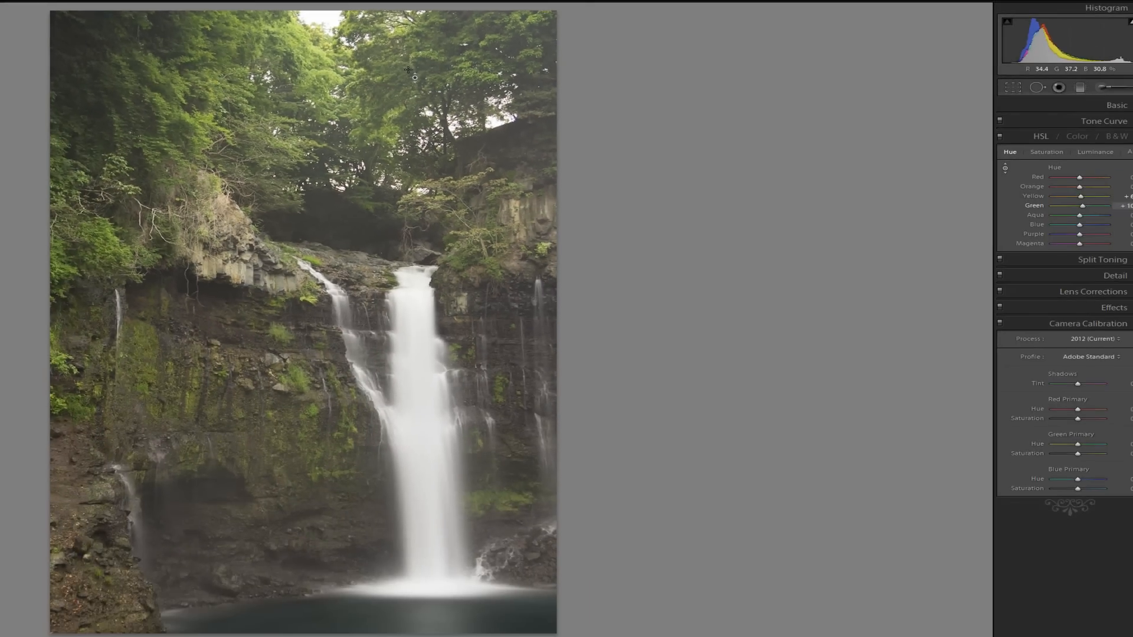
drag(408, 70, 407, 72)
click(1046, 153)
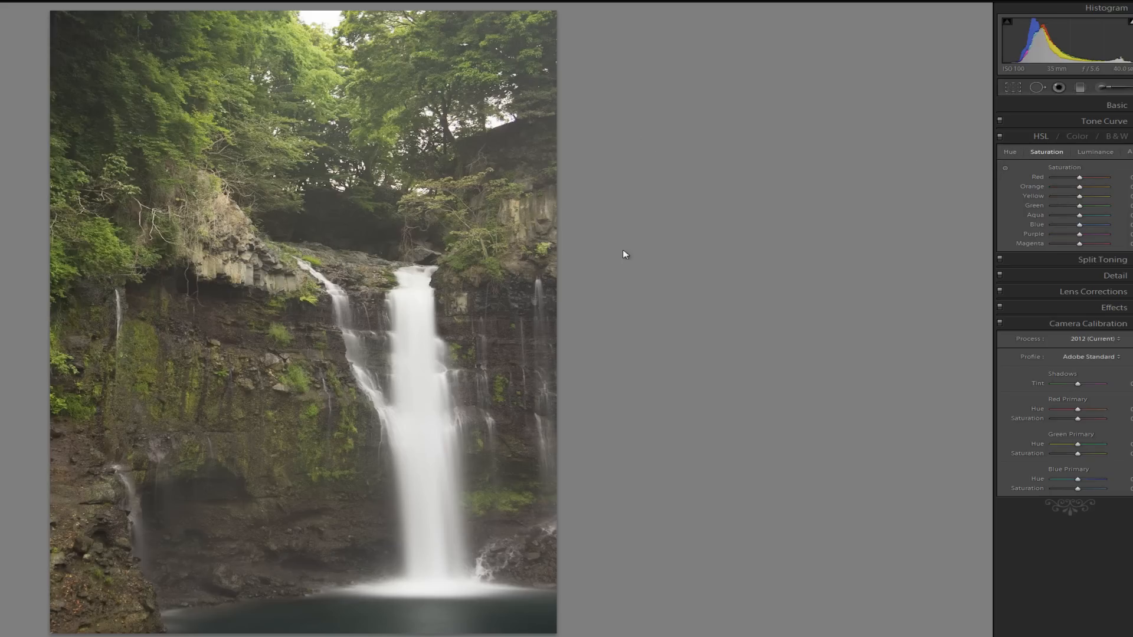
click(1004, 167)
drag(278, 335, 294, 319)
drag(542, 207, 527, 244)
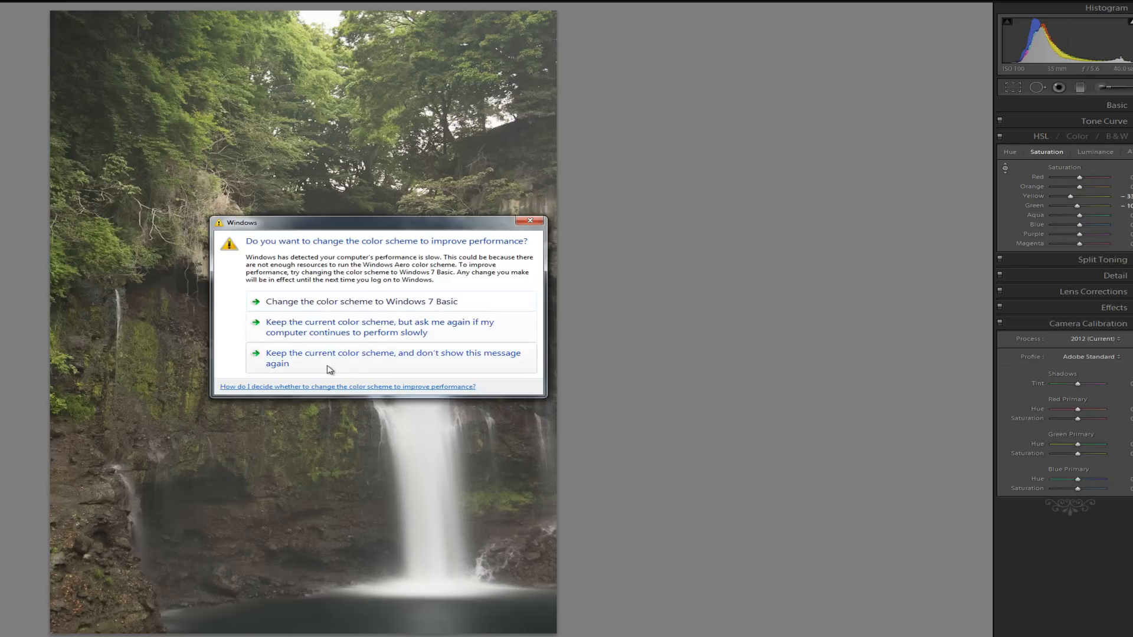
click(330, 365)
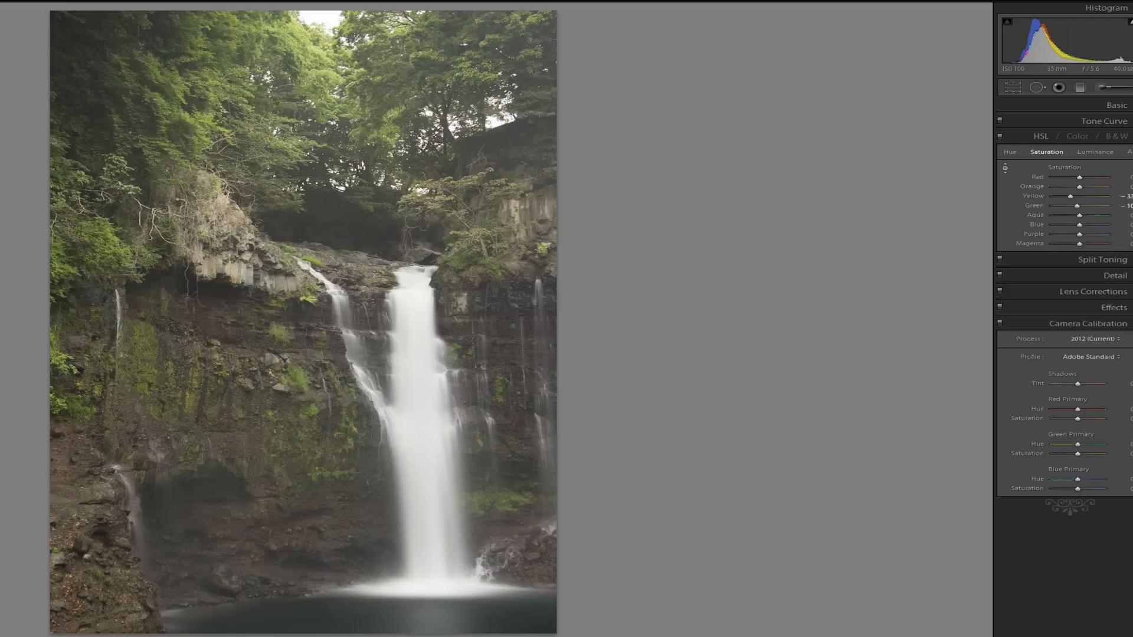
- In Camera Calibration, set Green Primary Hue to −46 and Blue Primary Hue to +7
click(1109, 136)
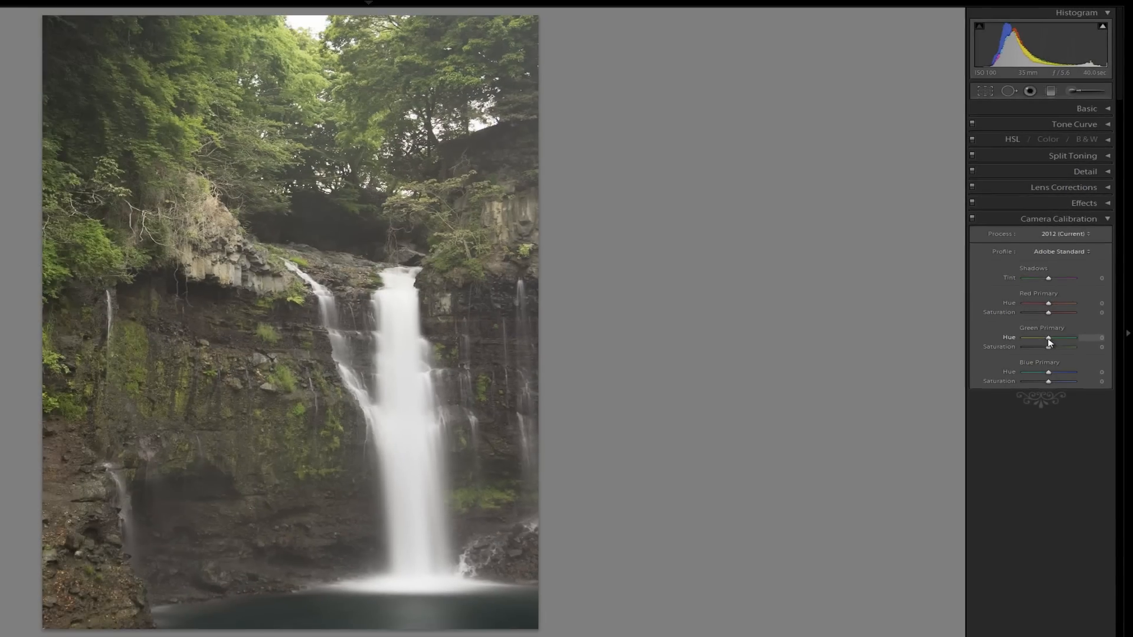
mouse_move(1048, 342)
mouse_down()
mouse_move(1037, 339)
mouse_move(1066, 344)
mouse_move(1038, 345)
mouse_up()
drag(1049, 346, 1049, 355)
mouse_move(1037, 376)
mouse_down()
mouse_move(1027, 376)
mouse_move(1036, 375)
mouse_up()
drag(1048, 380, 1052, 381)
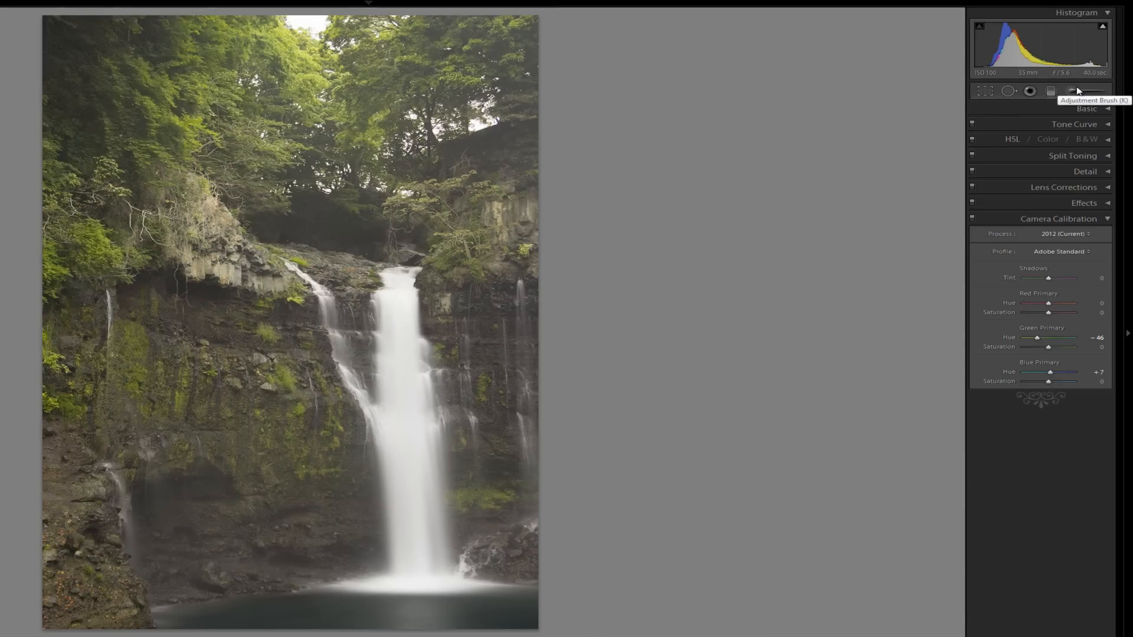
- Paint a size 18.4 brush mask along the pool at the waterfall's base and brighten it
click(1071, 220)
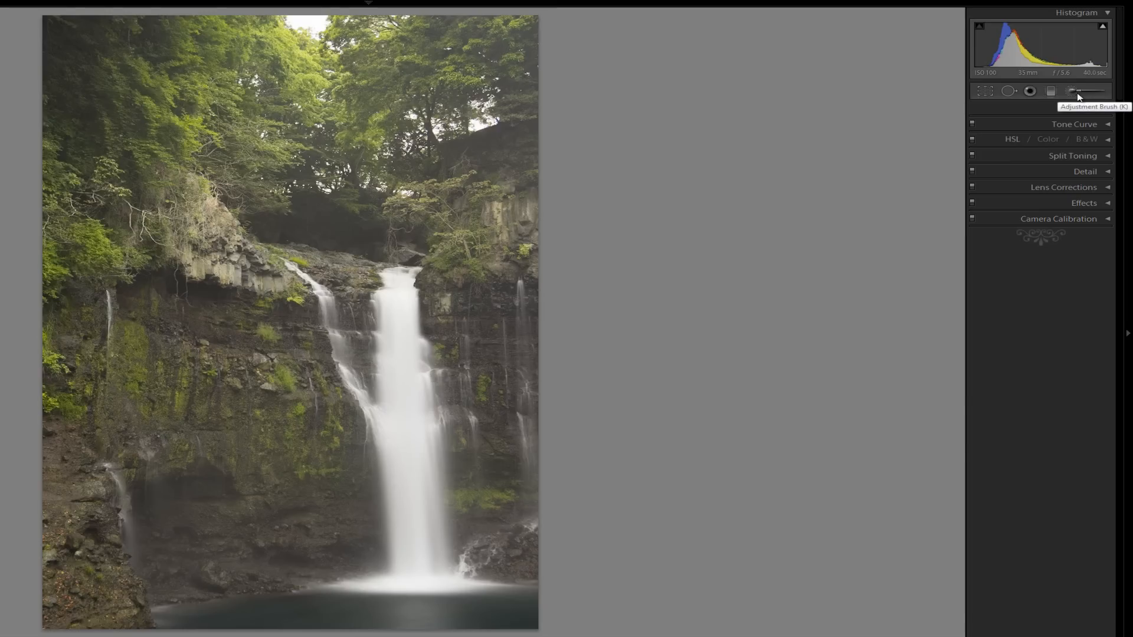
click(1077, 95)
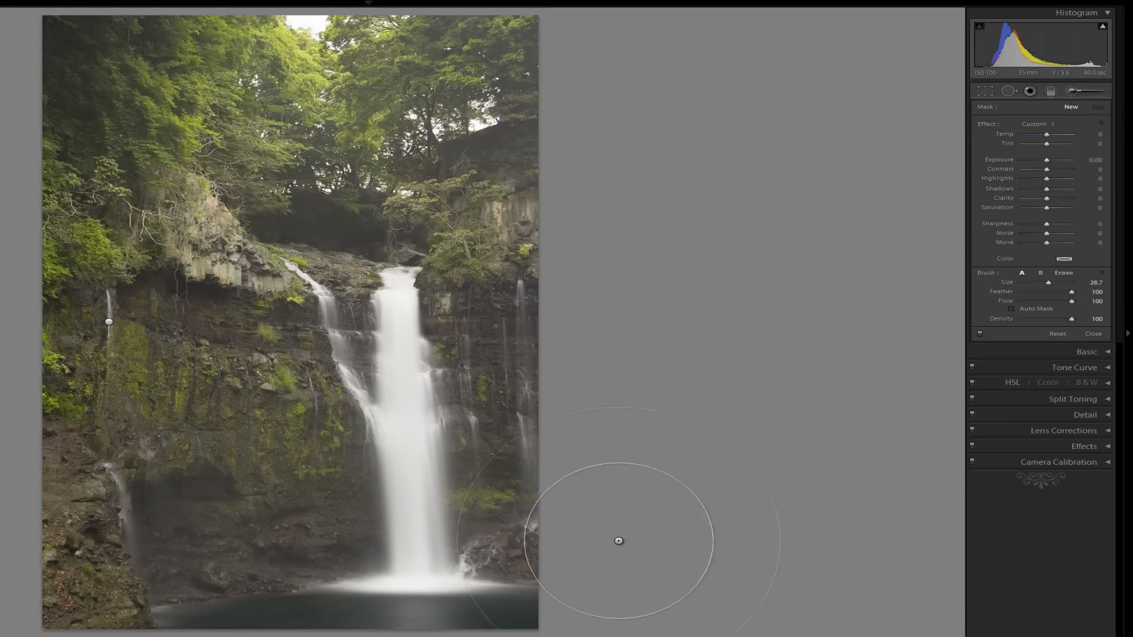
drag(1049, 283, 1037, 283)
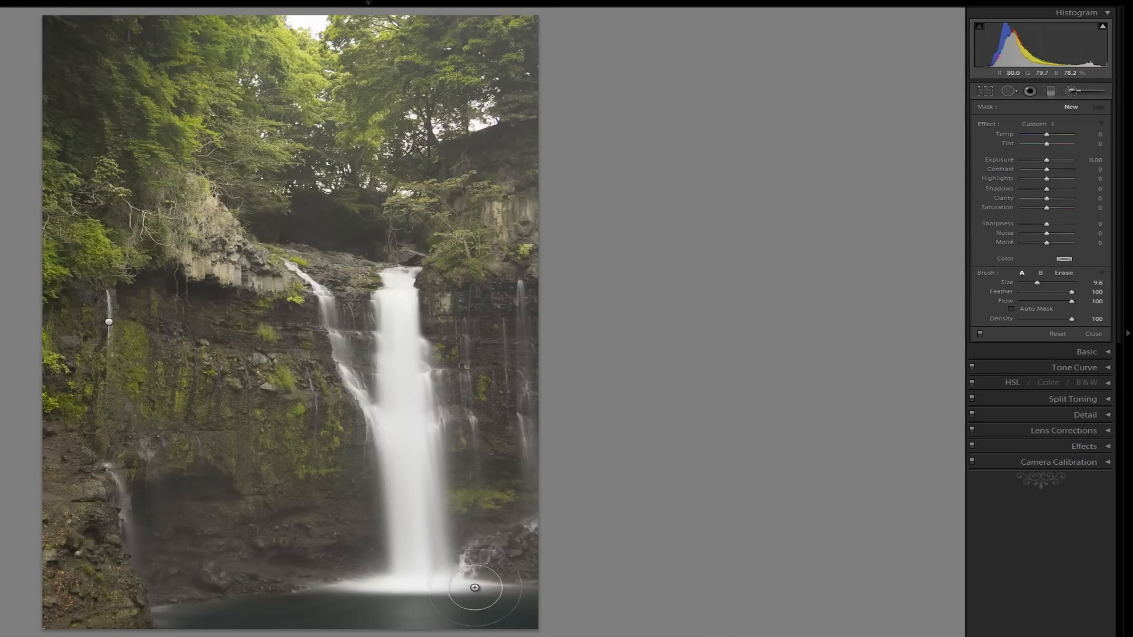
mouse_move(520, 609)
mouse_down()
mouse_move(157, 614)
mouse_move(177, 616)
mouse_up()
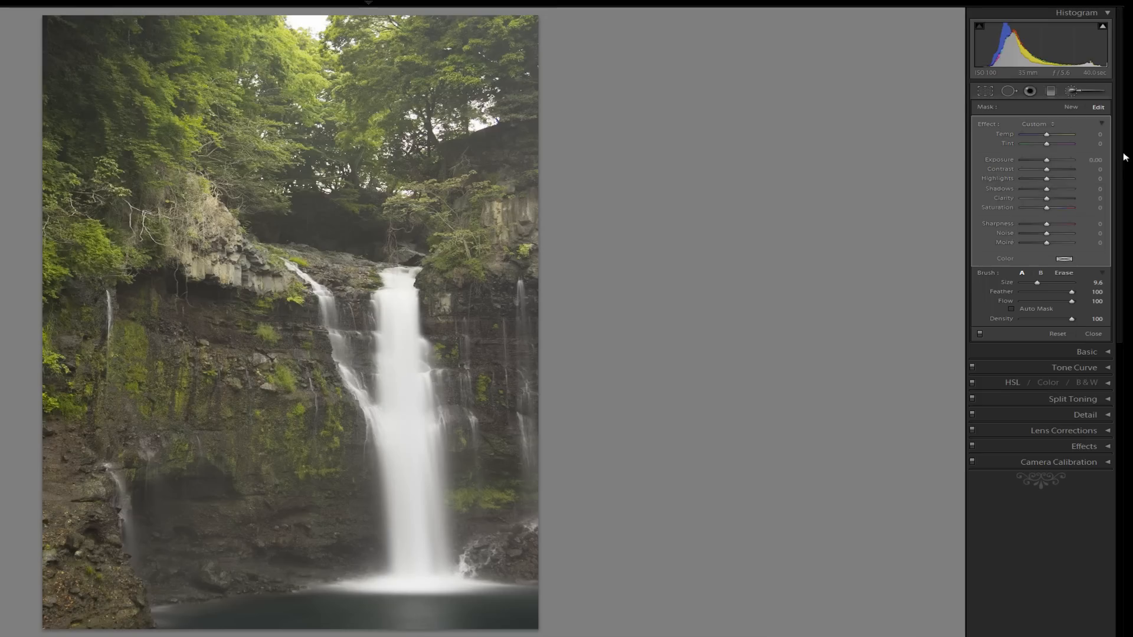
drag(1047, 160, 1050, 165)
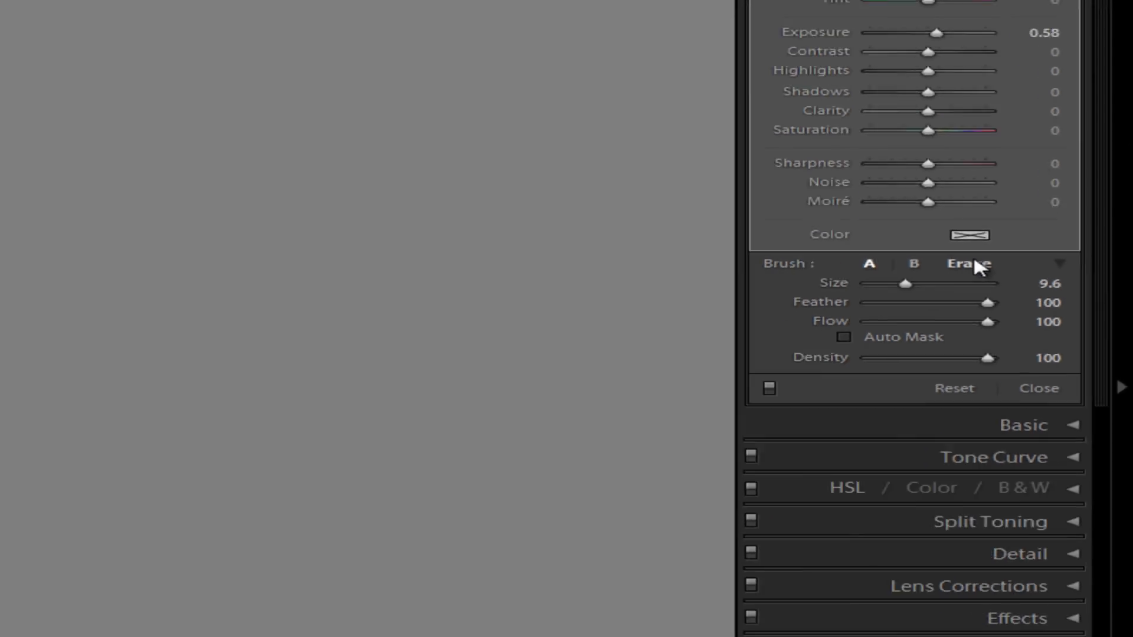
click(950, 264)
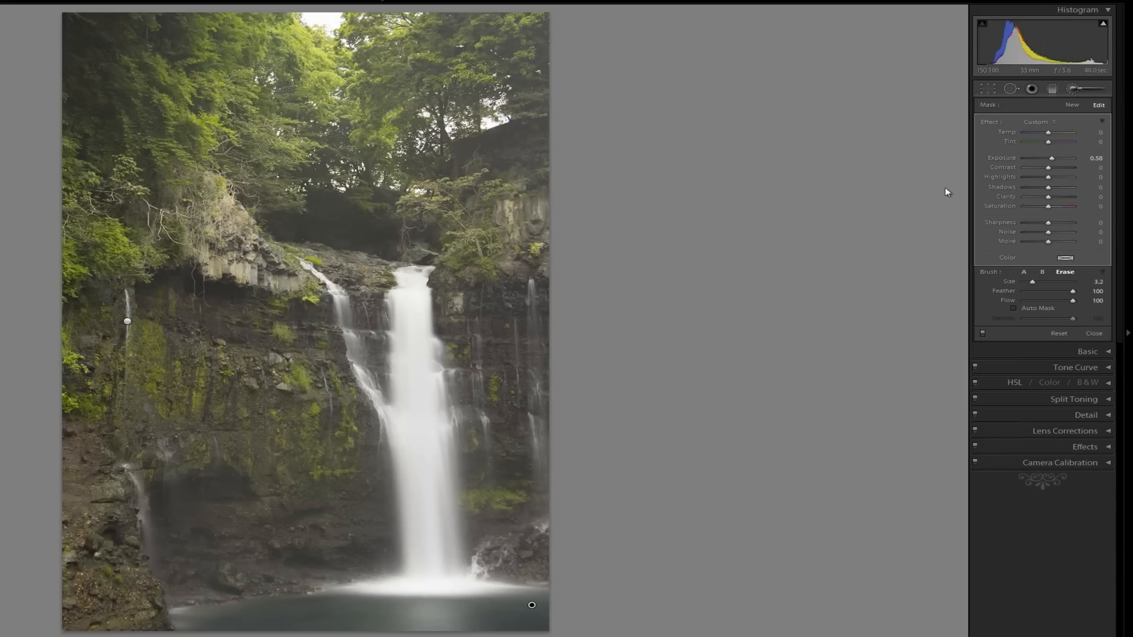
- Boost the pool adjustment's Saturation and lift its Highlights
click(1083, 90)
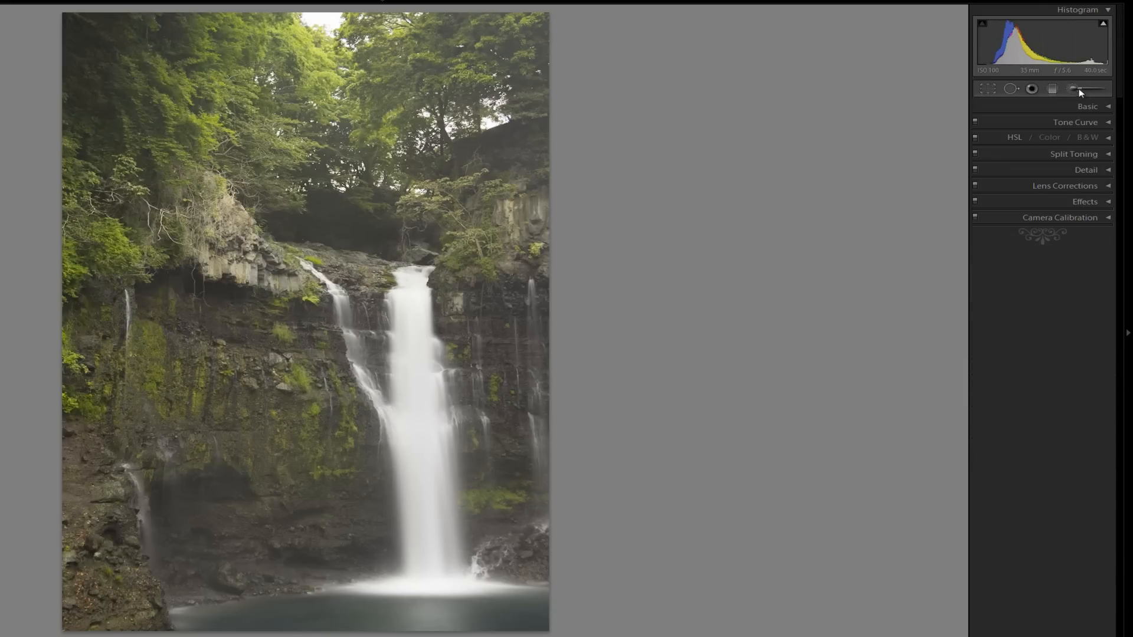
click(532, 607)
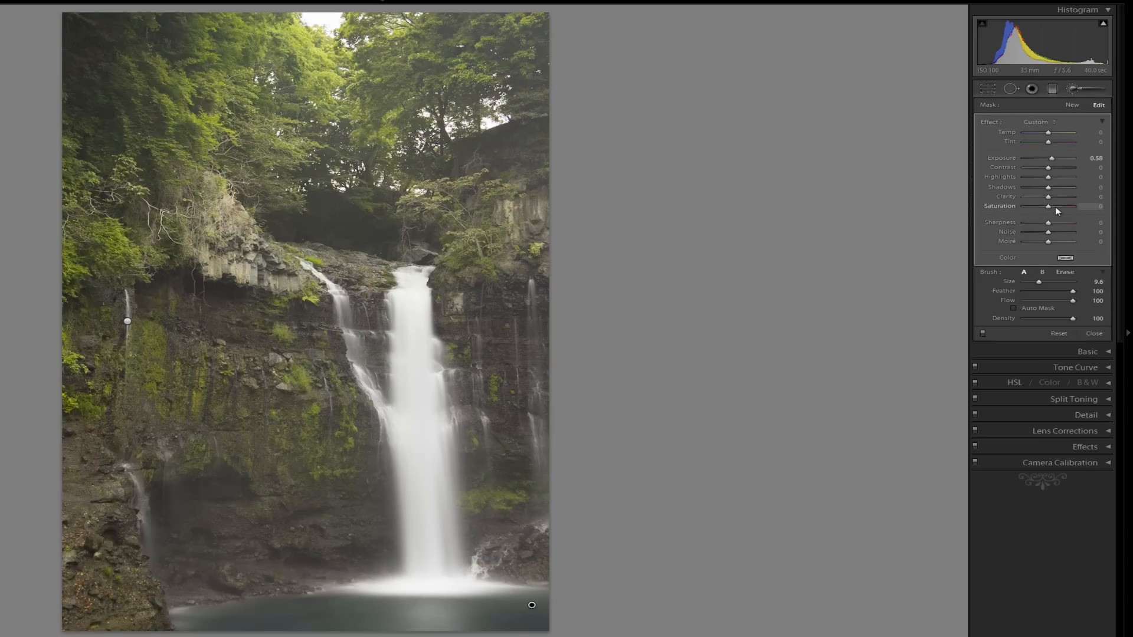
drag(1048, 206, 1053, 206)
drag(1048, 177, 1057, 178)
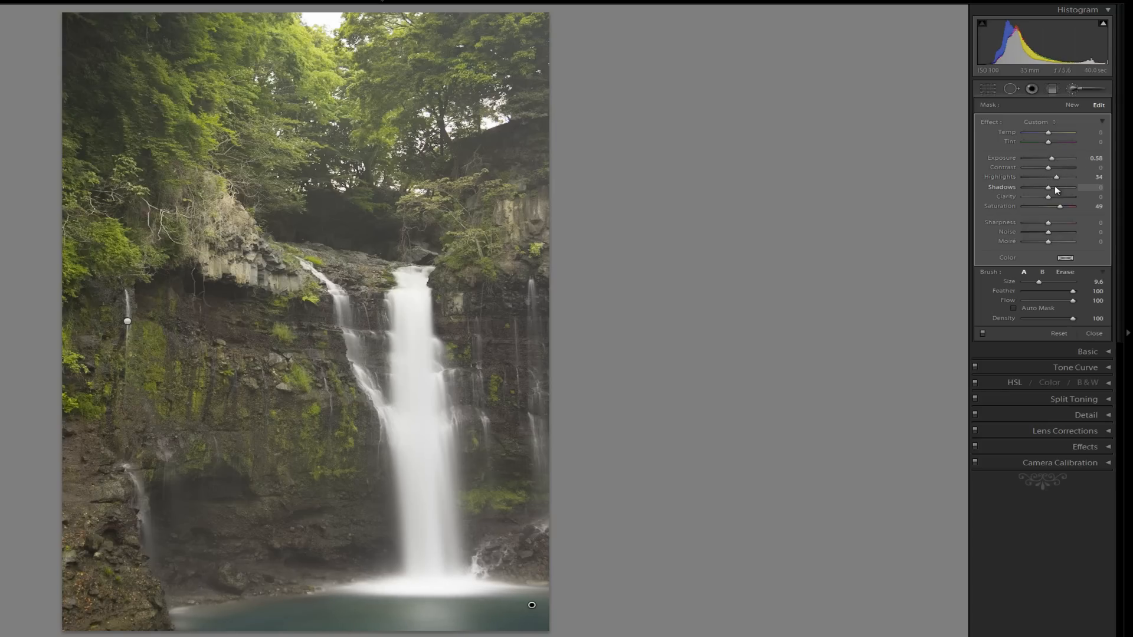
click(1074, 89)
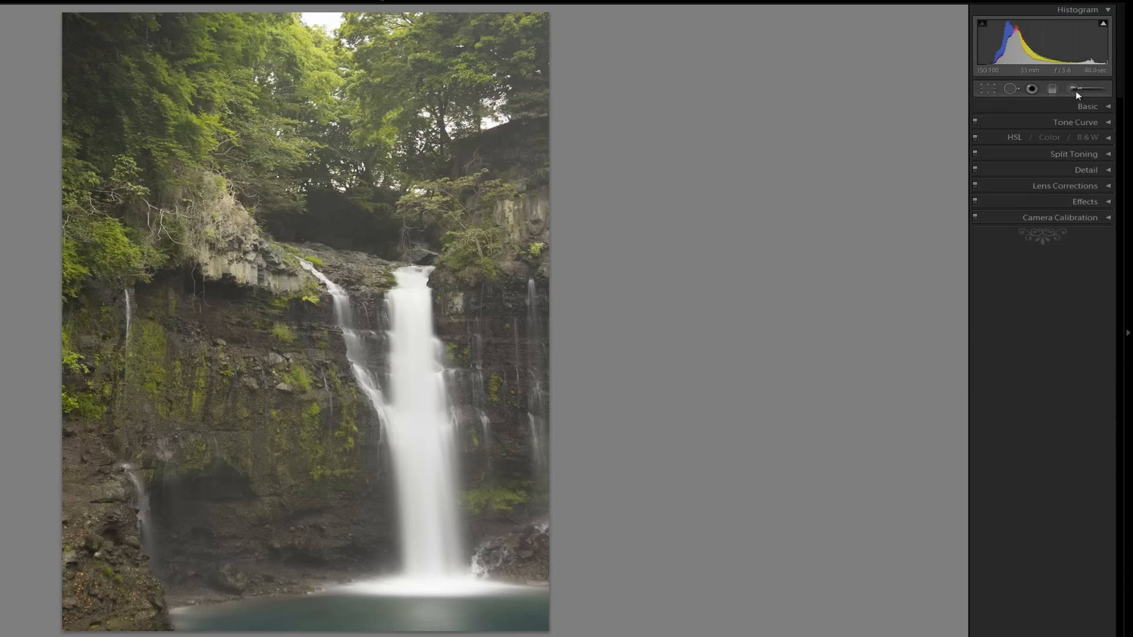
- Paint a new smaller-brush mask over the falling water and lower its Highlights by 17
click(1074, 90)
click(1074, 89)
click(1073, 89)
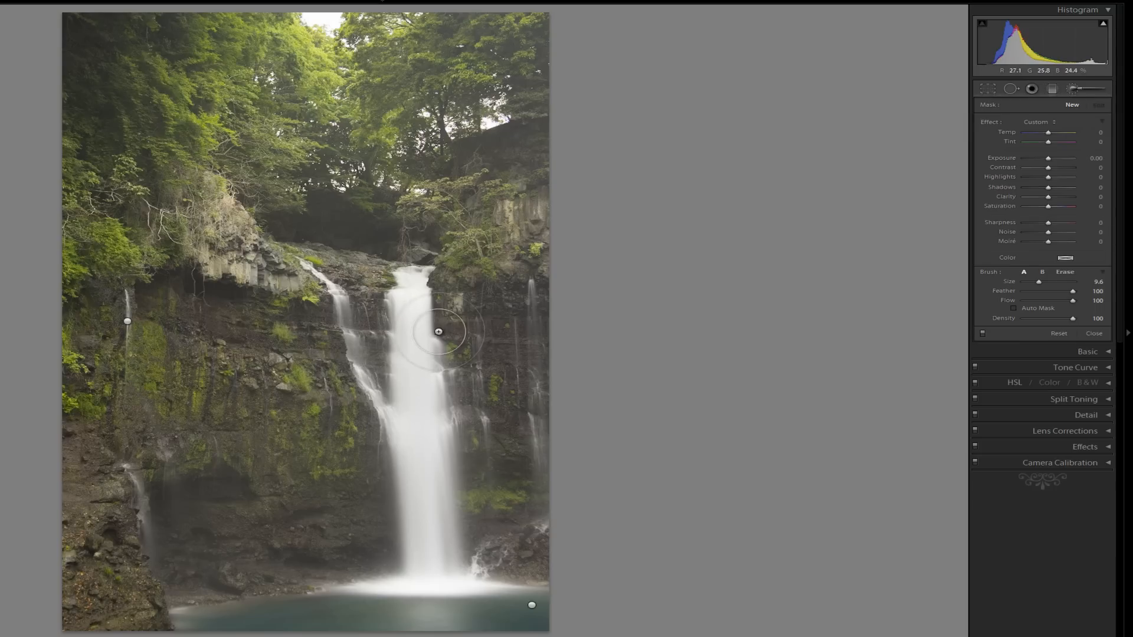
drag(1048, 283, 1035, 283)
mouse_move(410, 580)
mouse_down()
mouse_move(354, 583)
mouse_move(466, 585)
mouse_move(533, 560)
mouse_up()
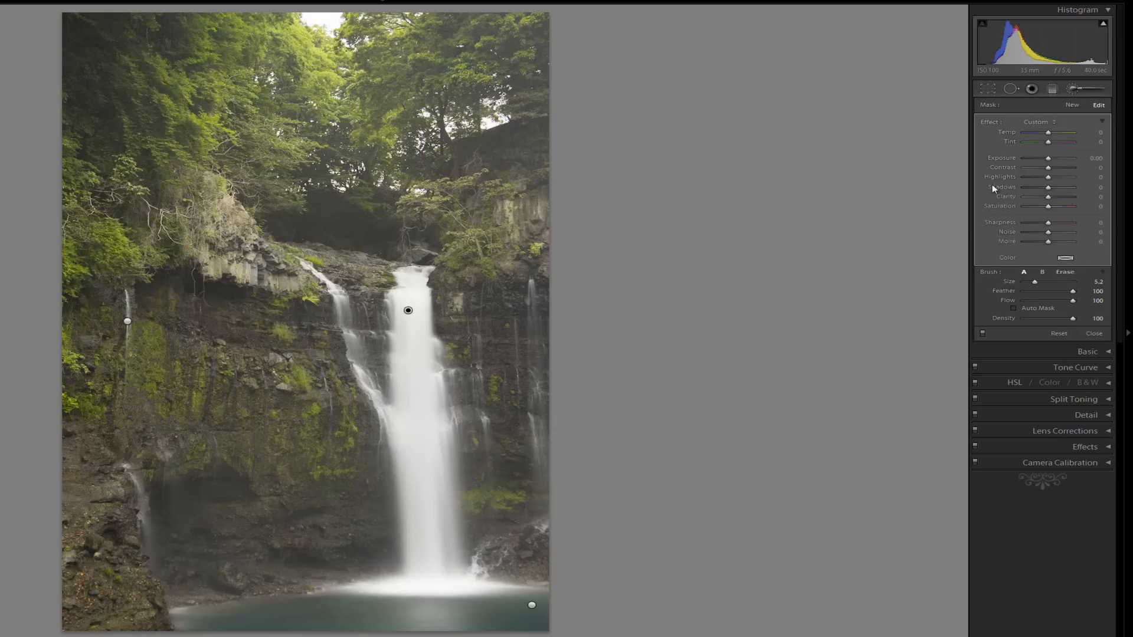
drag(1050, 179, 1037, 180)
click(1042, 179)
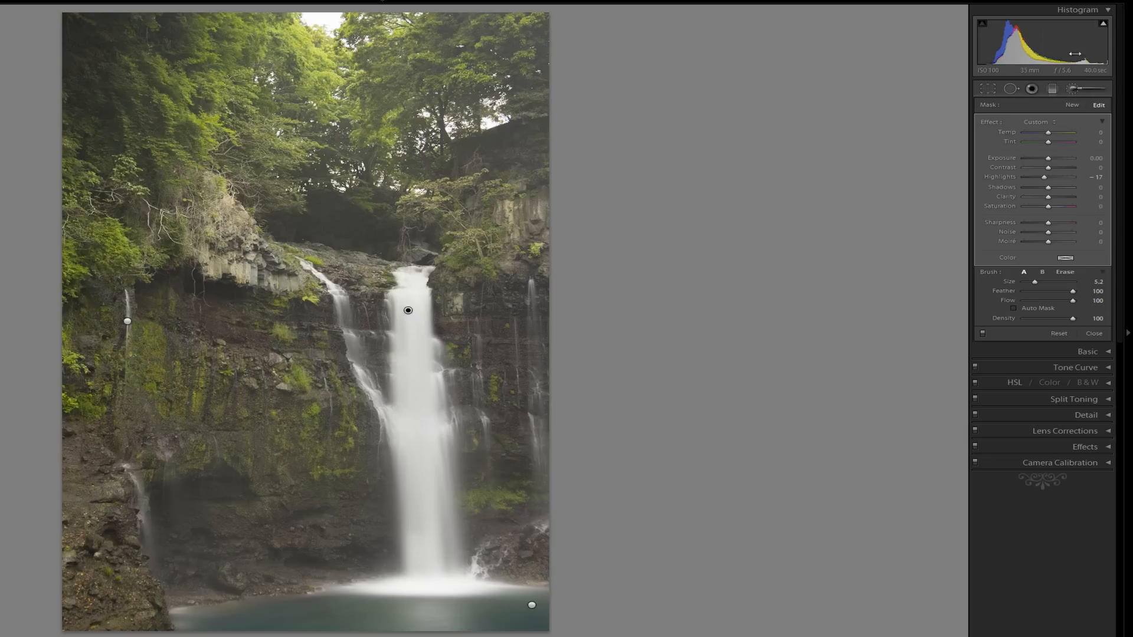
click(1074, 90)
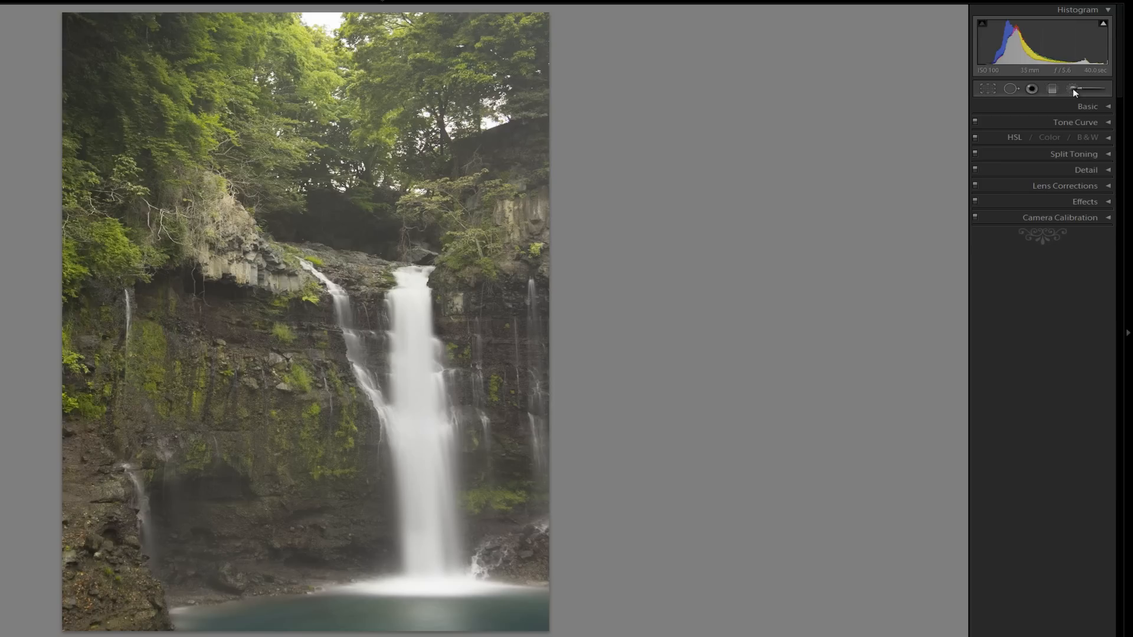
- Brush a new local adjustment over the canopy at size 31.4: Exposure +0.58, Contrast -12, Shadows +5
click(1081, 89)
drag(1042, 282, 1052, 285)
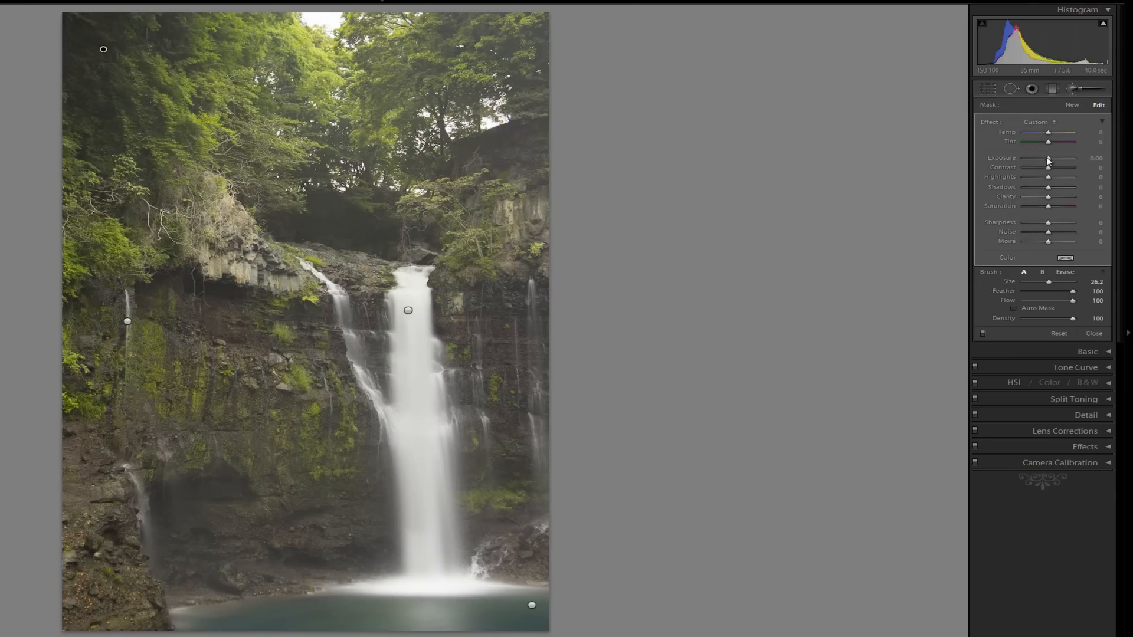
drag(1048, 160, 1050, 163)
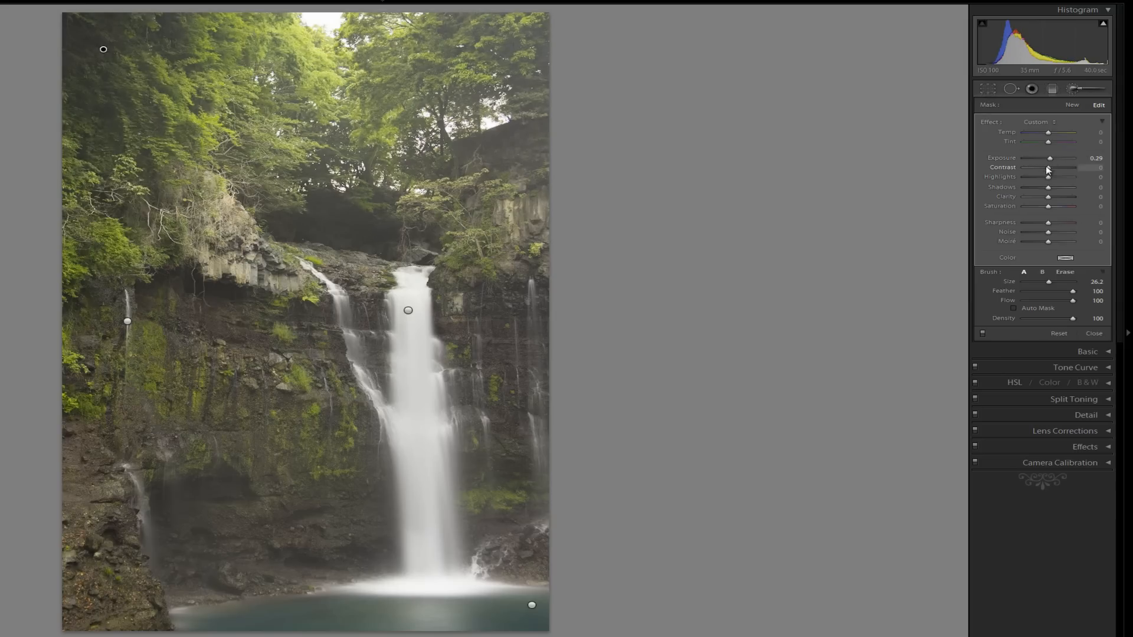
drag(1049, 169, 1046, 168)
drag(1049, 193, 1053, 193)
click(1083, 90)
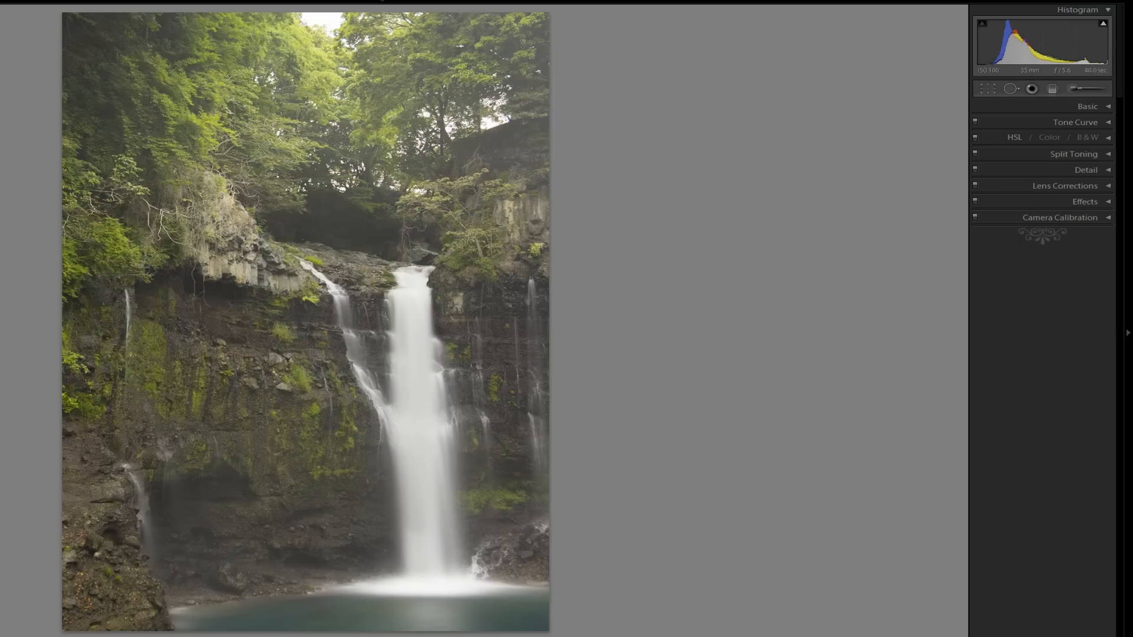
- Show Before/After side by side with side panels hidden, and export the edited photo
key(y)
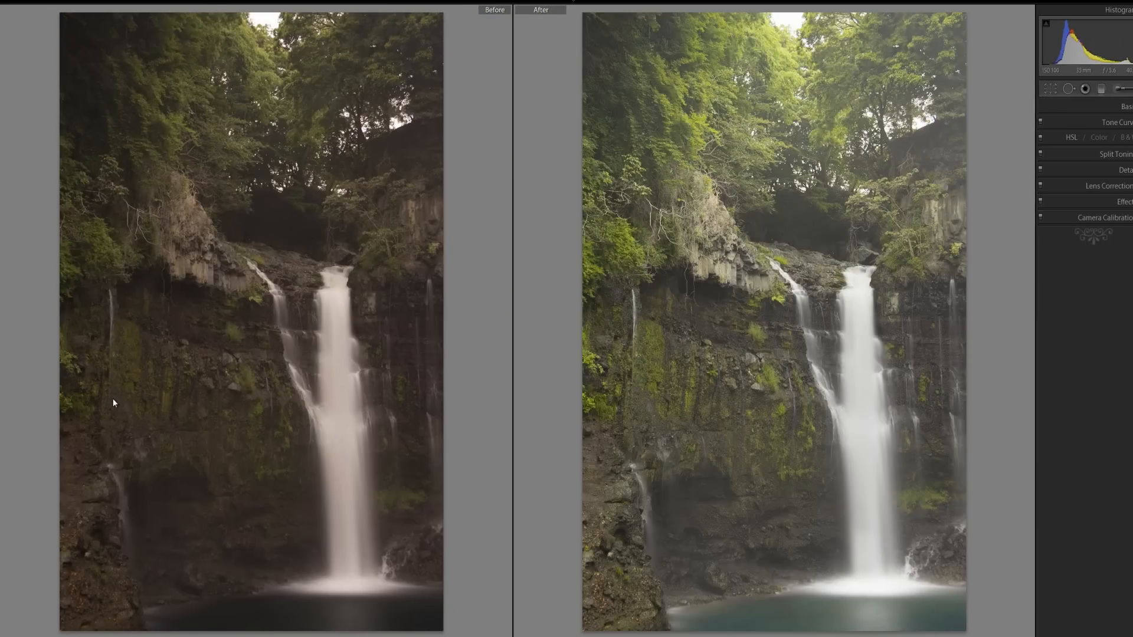
key(Tab)
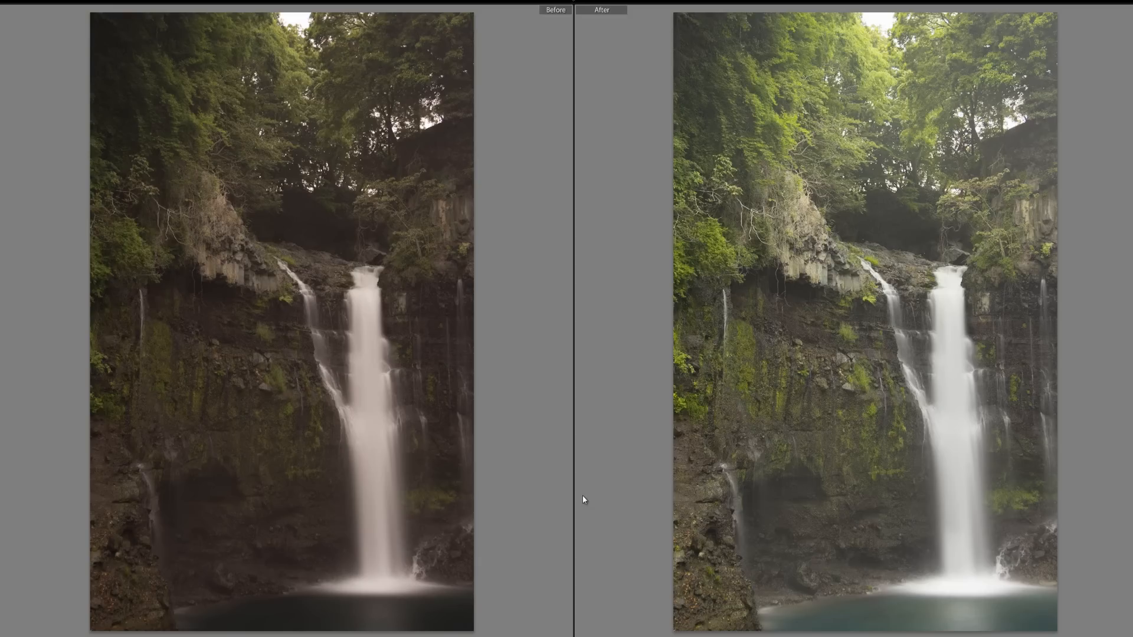
right_click(759, 451)
mouse_move(803, 402)
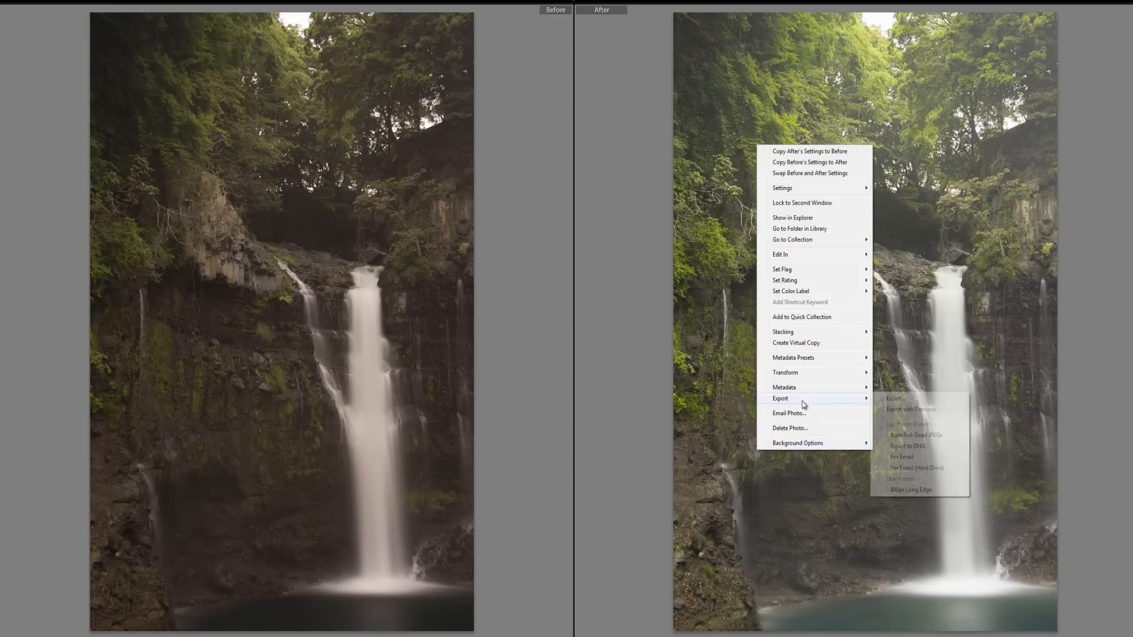
click(896, 399)
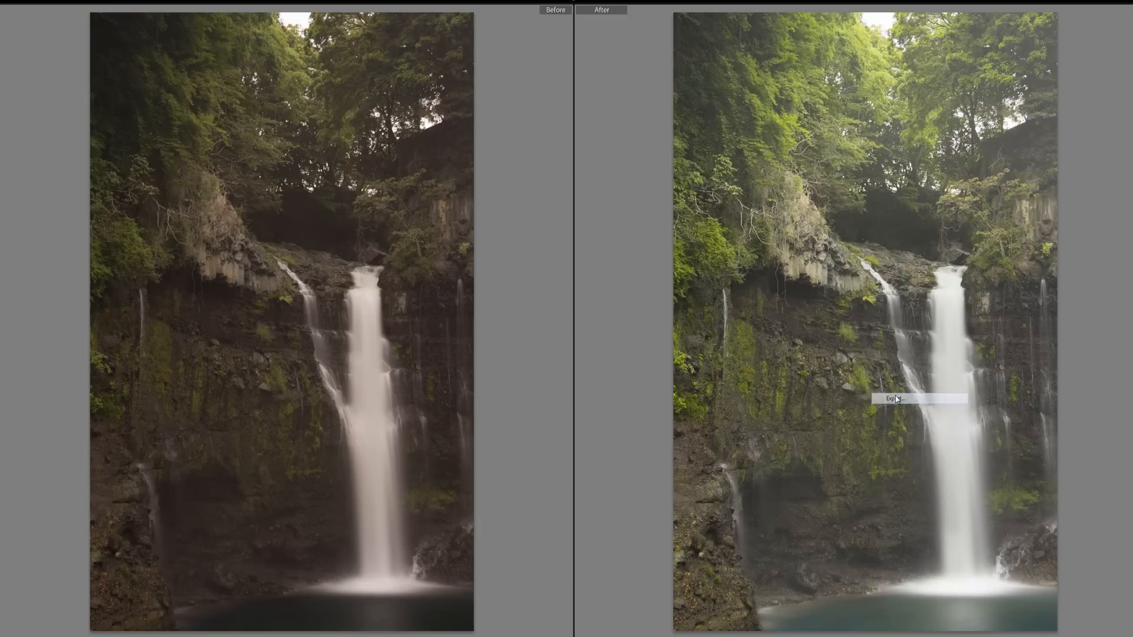
click(475, 442)
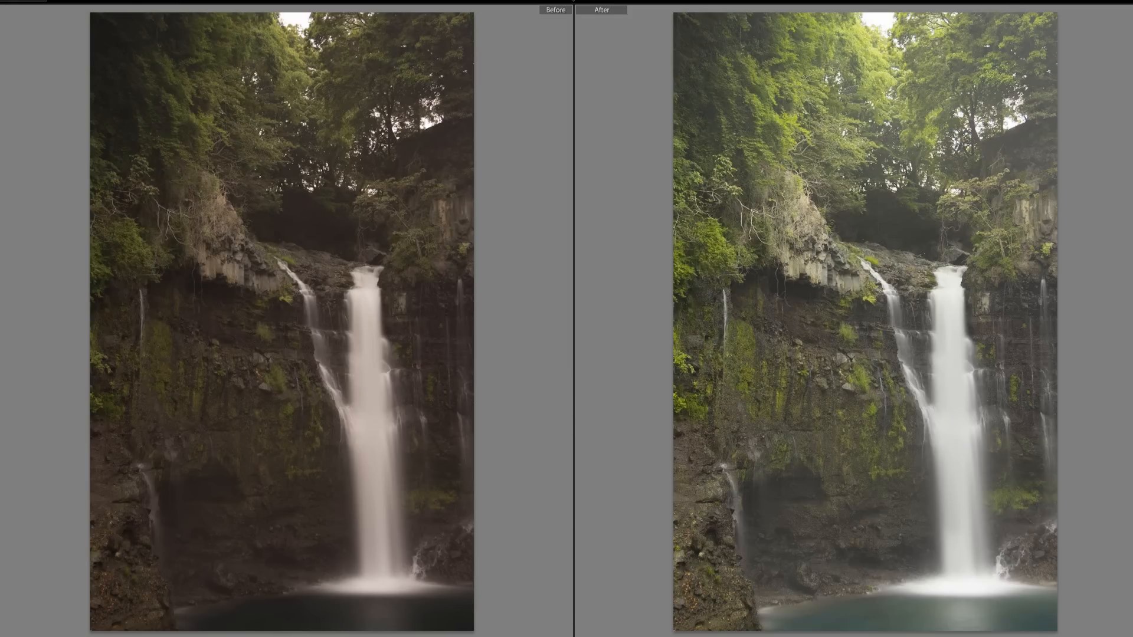
- Quit Lightroom, skipping the catalog backup
mouse_move(24, 8)
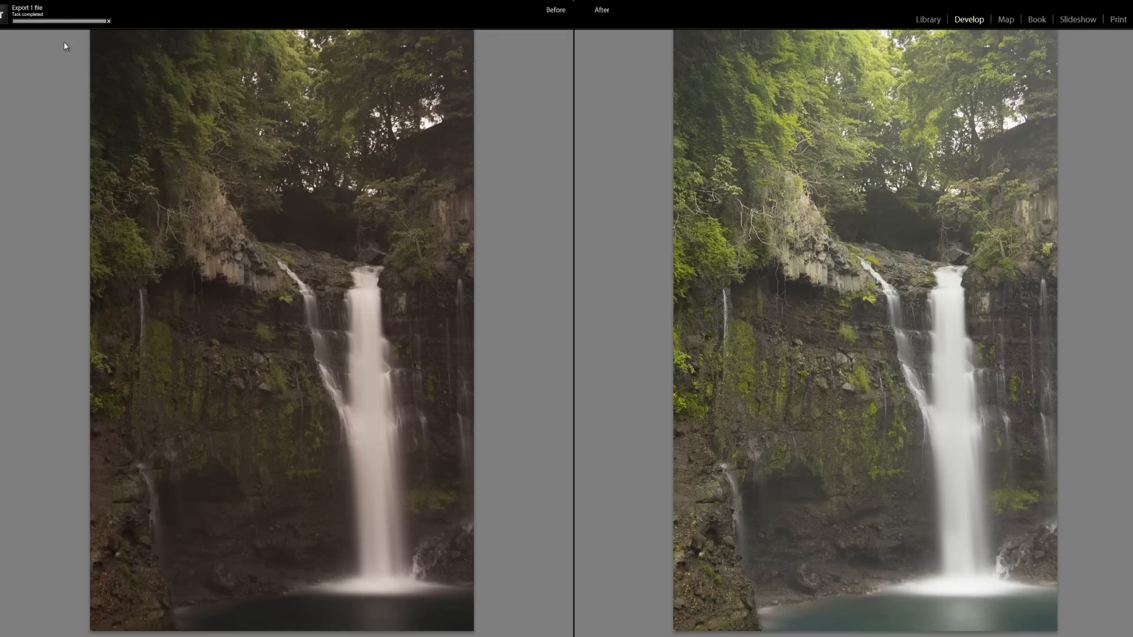
key(alt+space)
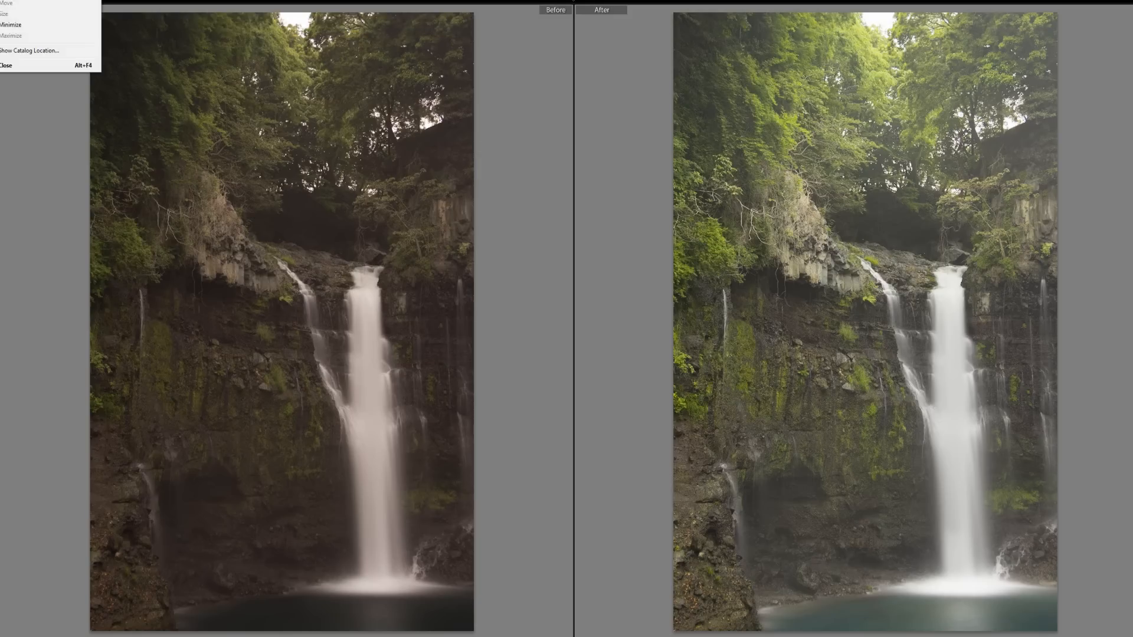
key(c)
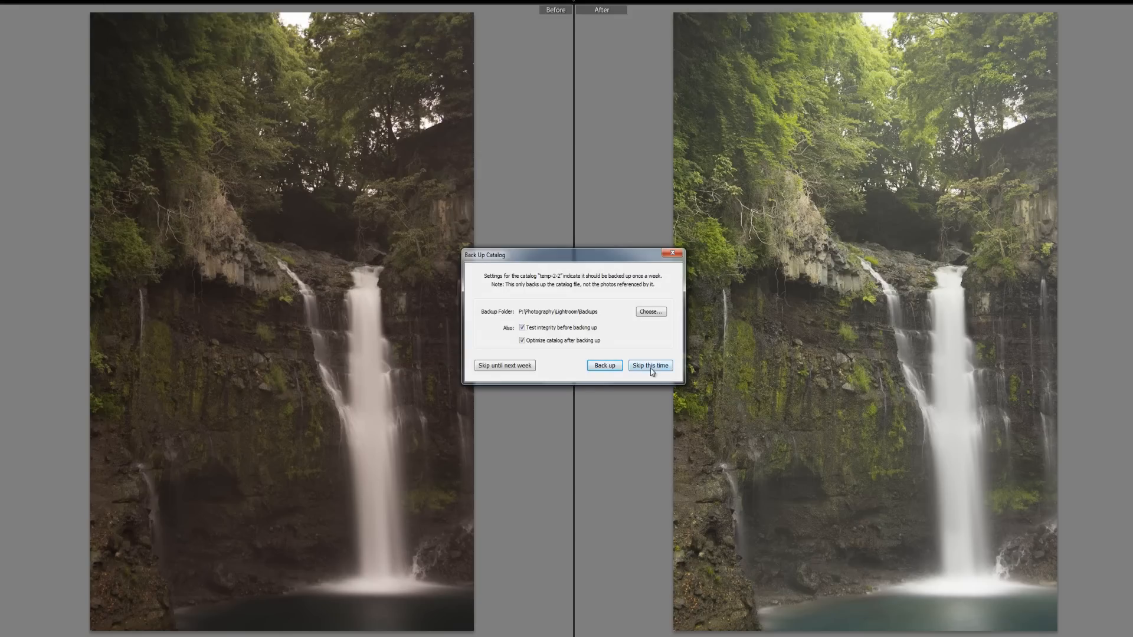
click(505, 365)
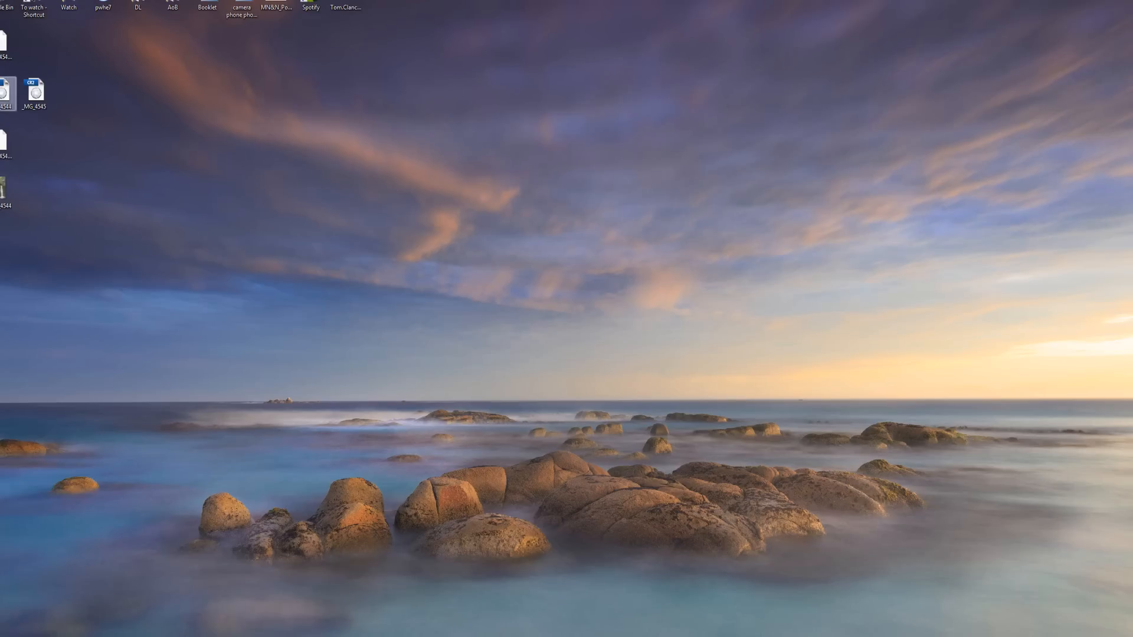
- Open the desktop image _MG_4544 with Adobe Photoshop CS5
right_click(7, 184)
mouse_move(77, 283)
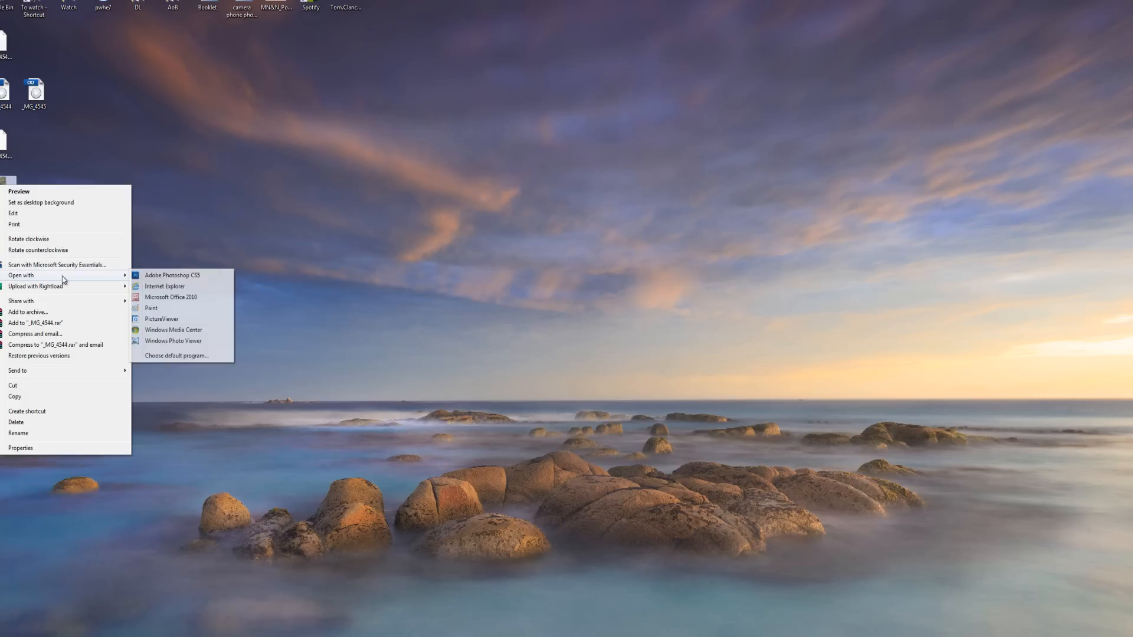
click(171, 276)
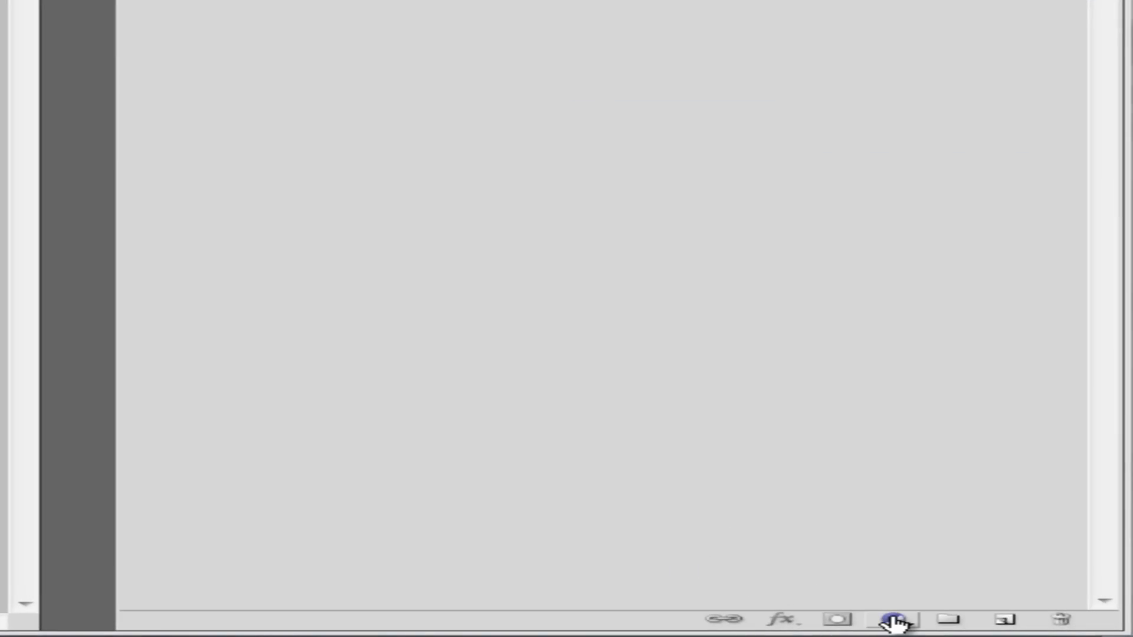
- Add a Threshold adjustment layer and switch to the Color Sampler tool
click(894, 621)
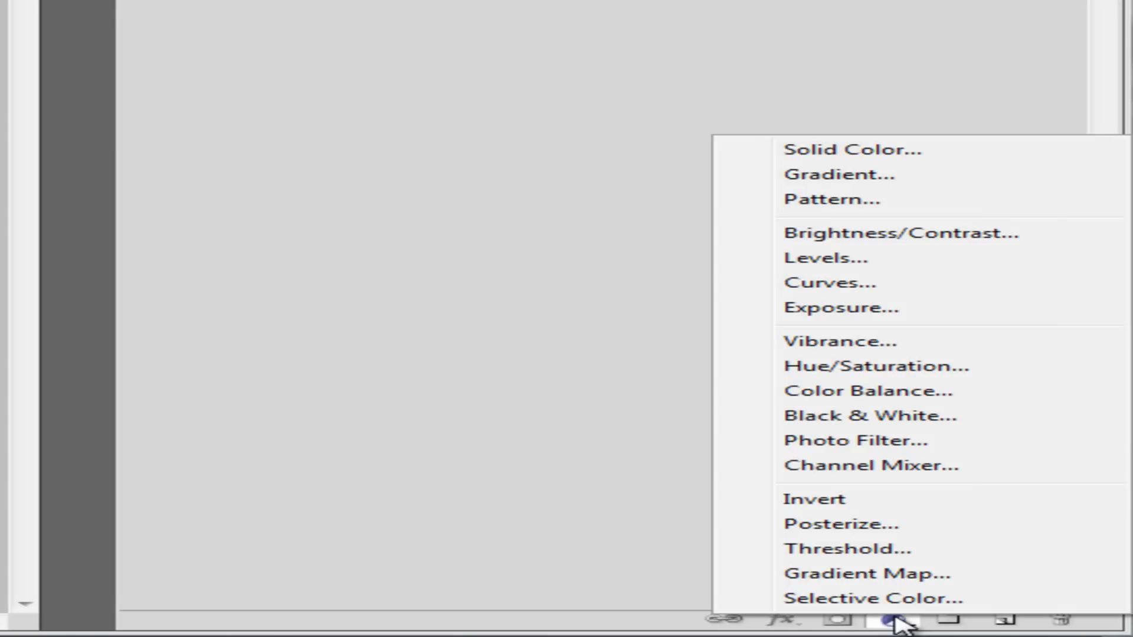
click(877, 549)
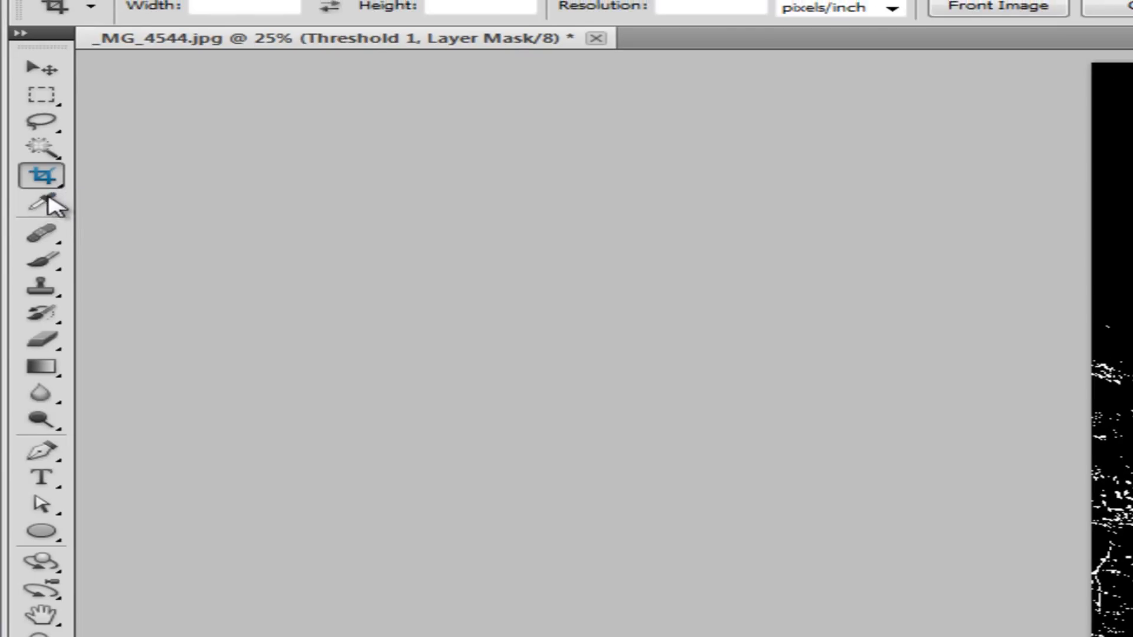
click(47, 201)
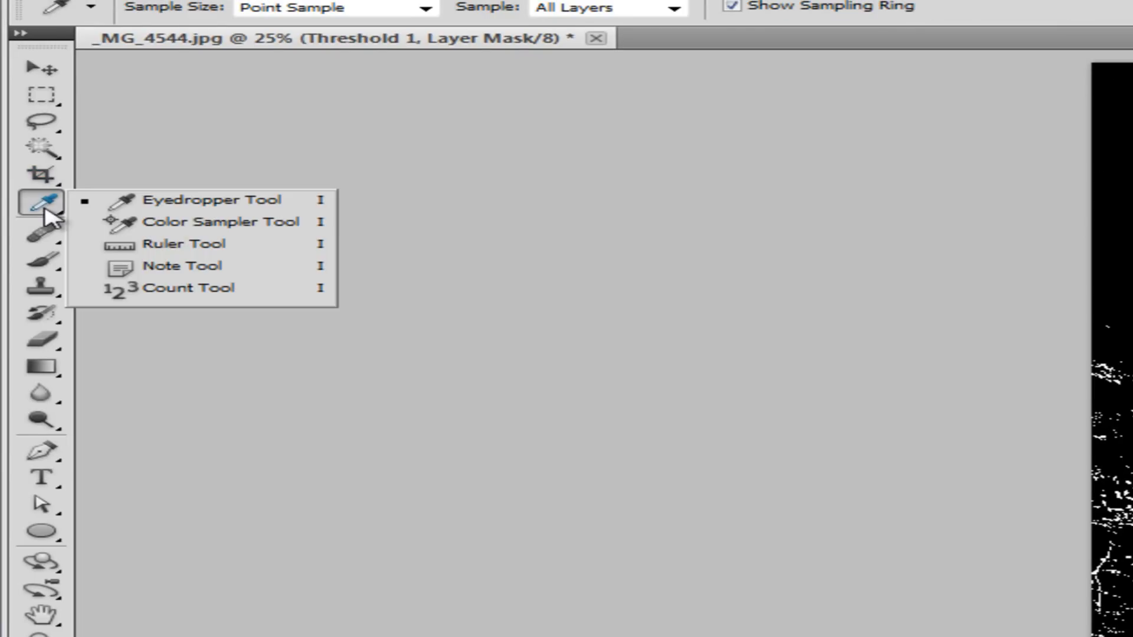
click(244, 223)
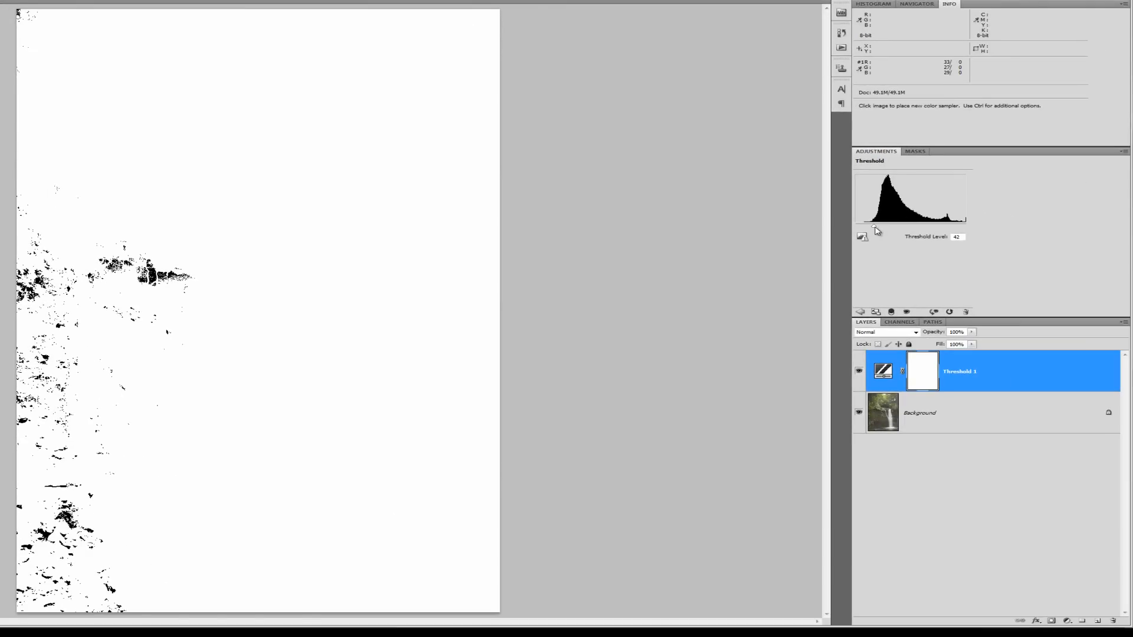
- Raise the threshold to about 230, sample the brightest white spot, then delete the Threshold layer
drag(875, 228, 956, 230)
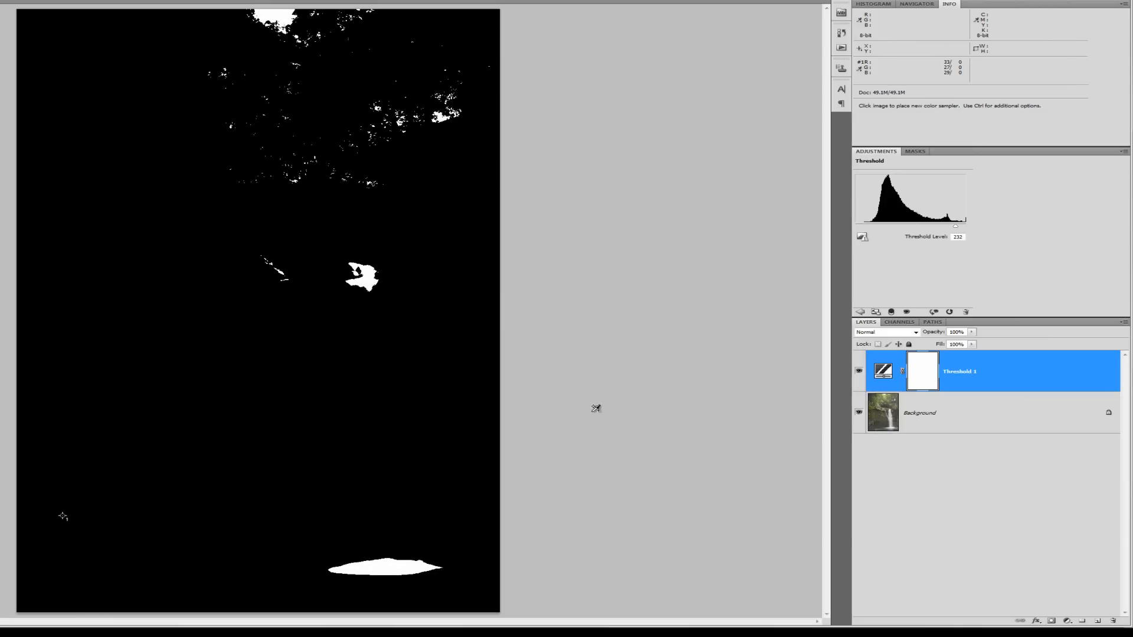
click(378, 568)
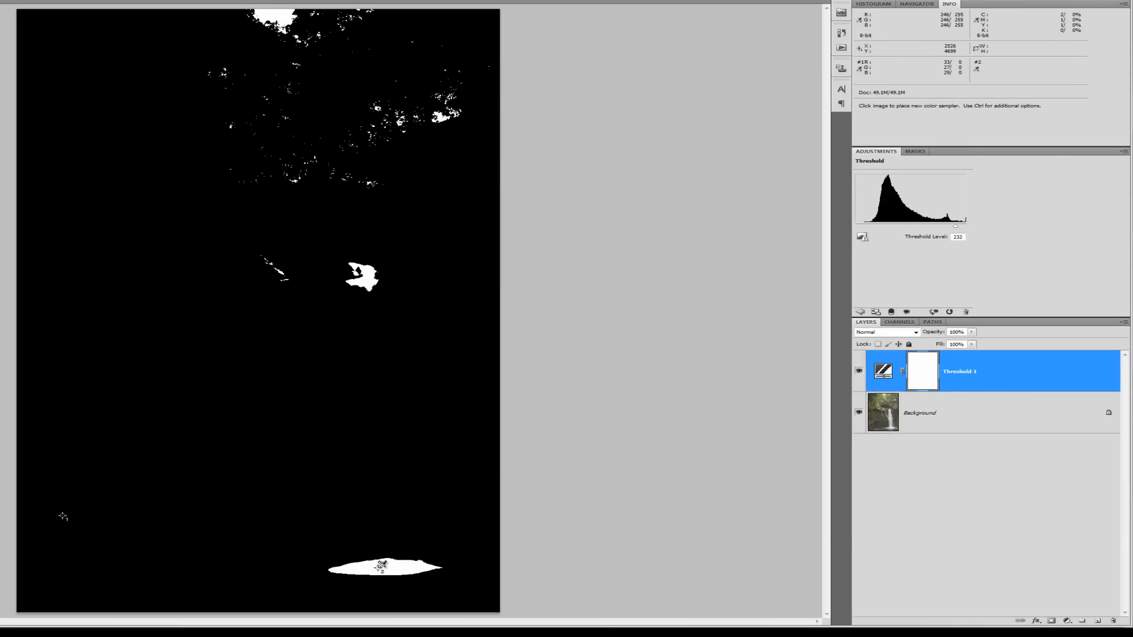
click(971, 375)
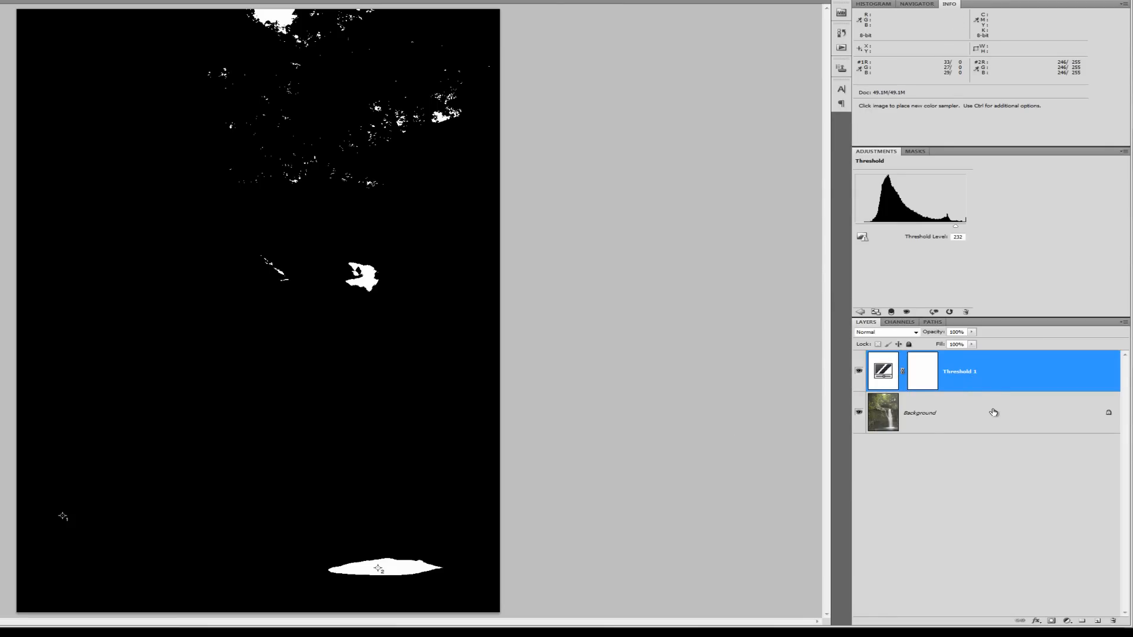
key(Delete)
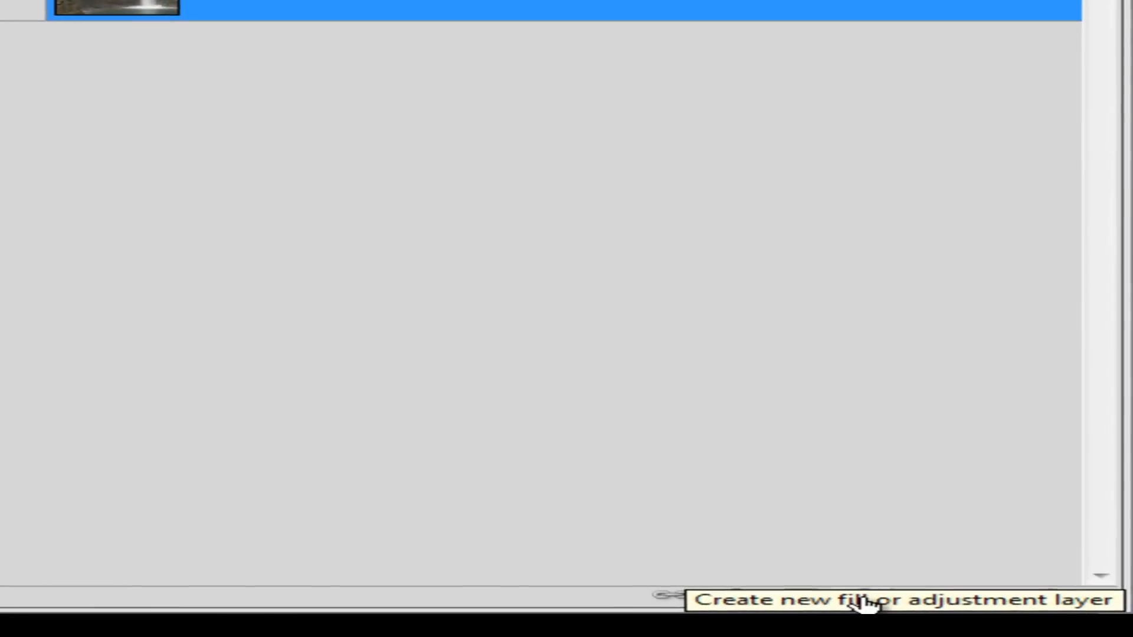
- Add Curves 1 with black and white points from the samplers (5/3/10 and 255), toggling it to compare
click(1066, 622)
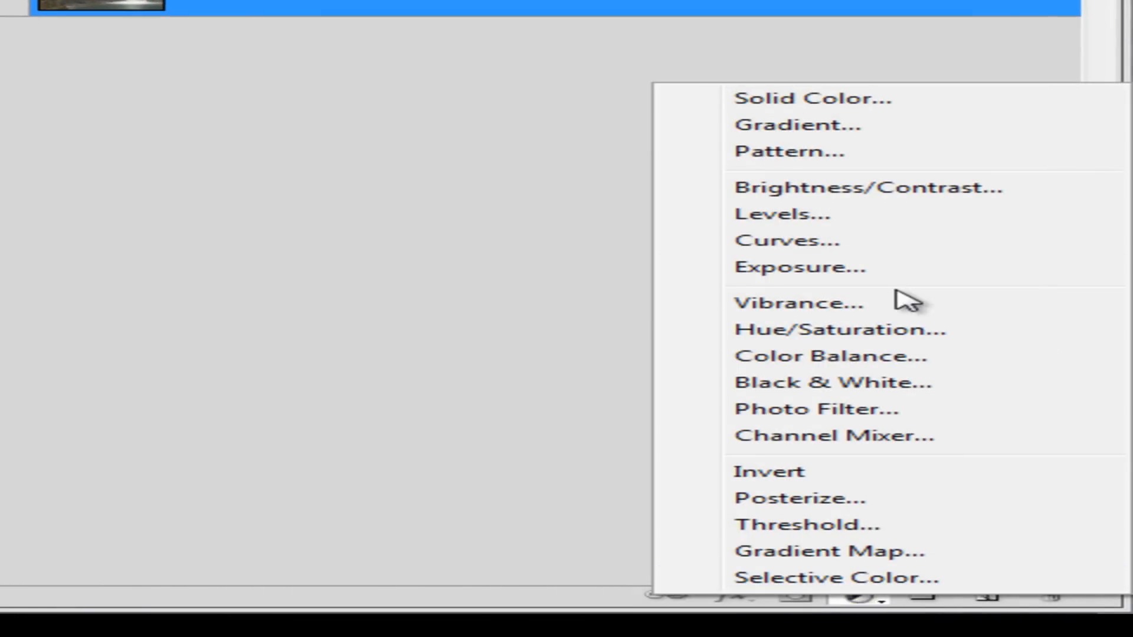
click(926, 252)
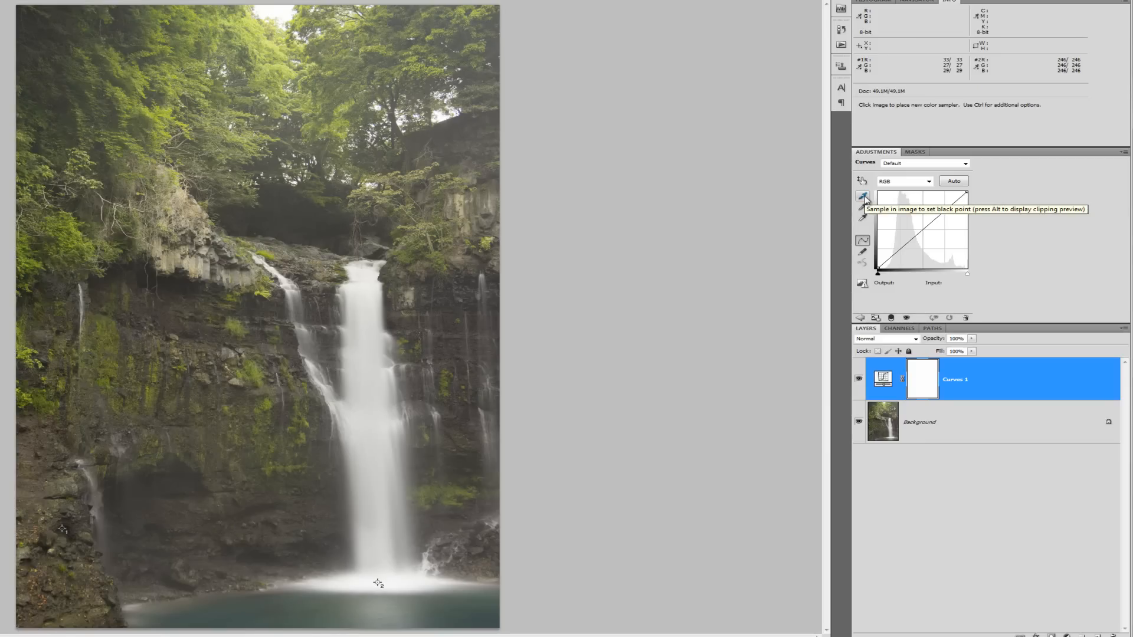
click(863, 198)
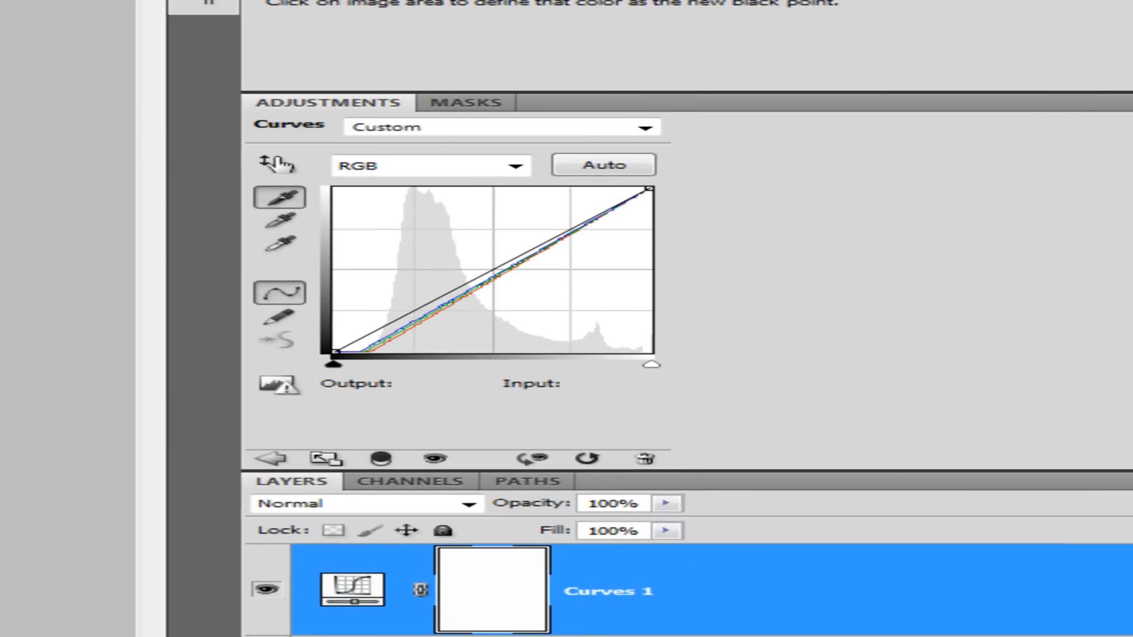
click(289, 244)
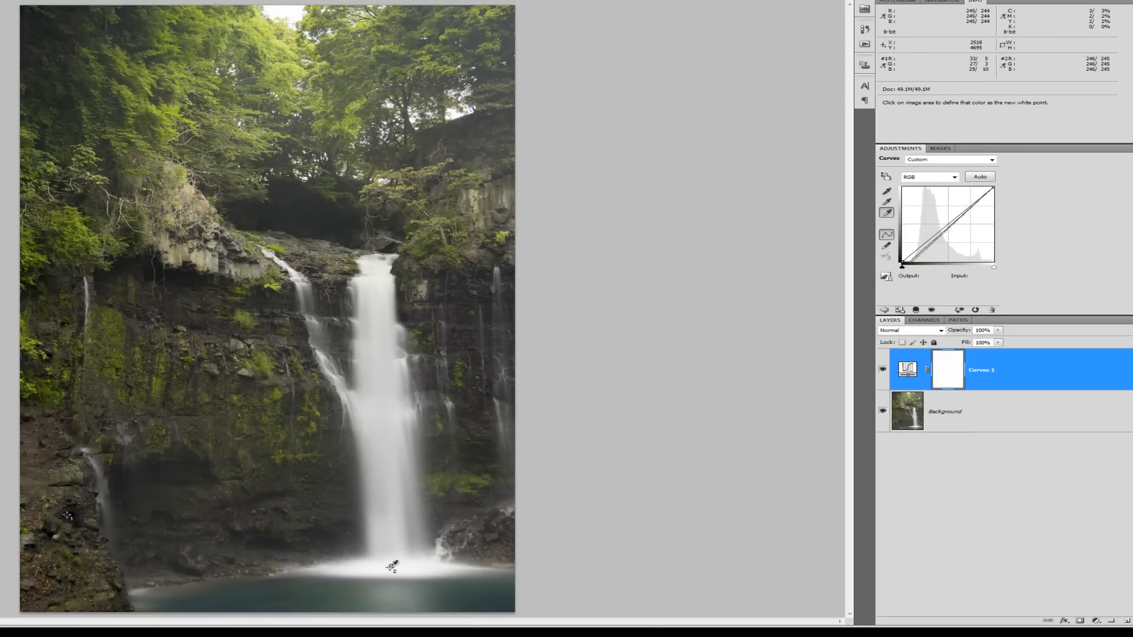
click(390, 568)
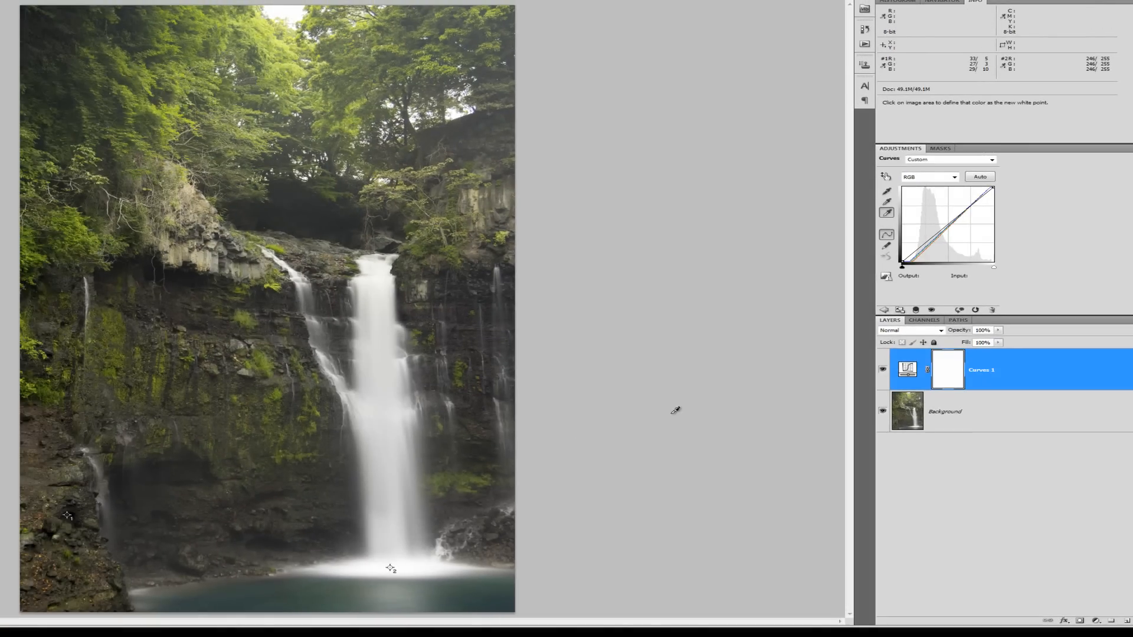
click(883, 369)
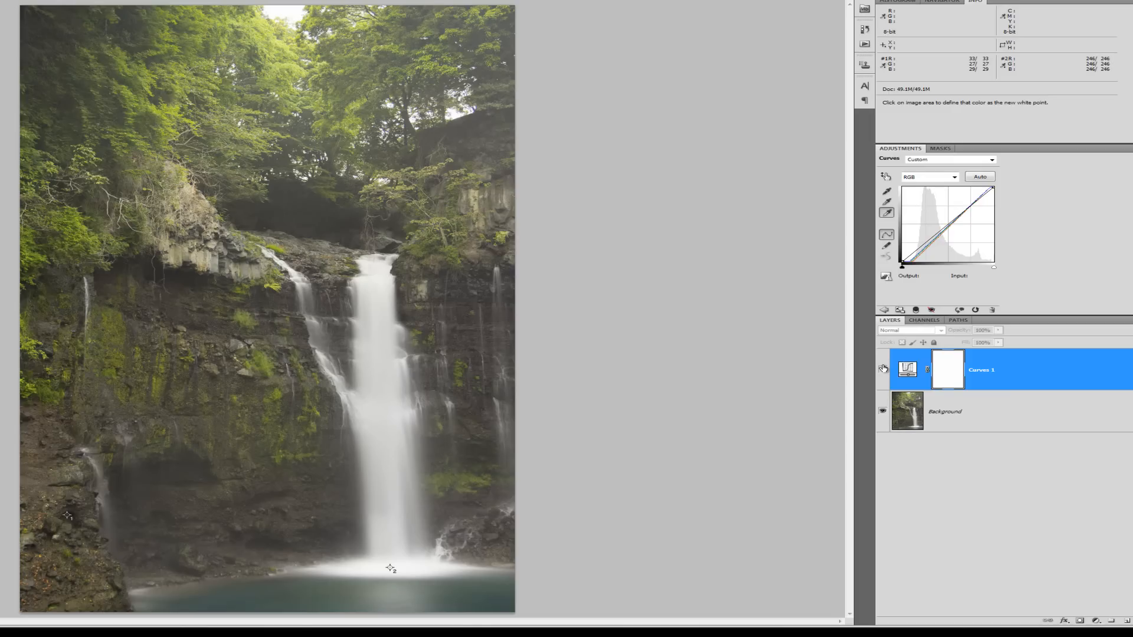
click(883, 369)
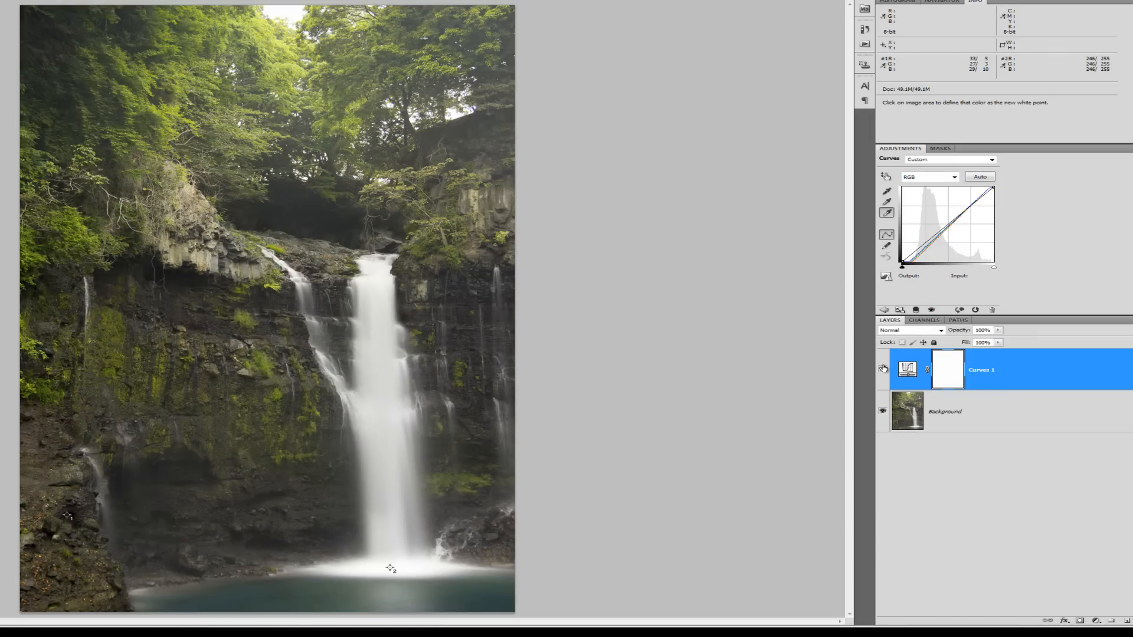
click(884, 369)
- Flatten the image, duplicate Background as Background copy, and select the Dodge Tool
right_click(994, 409)
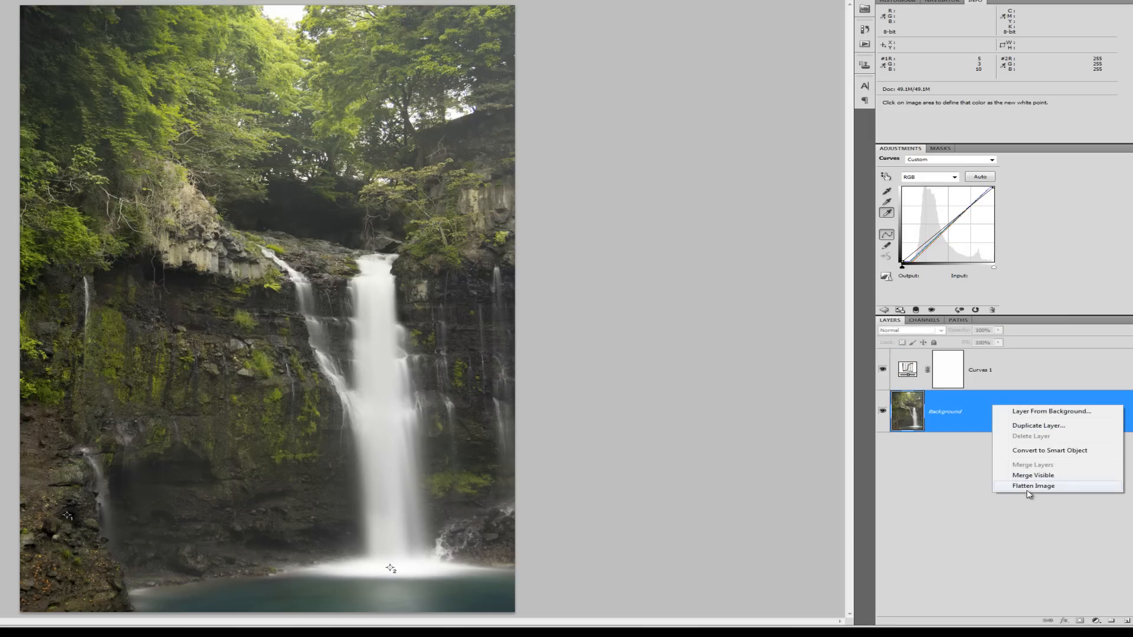
click(1031, 486)
right_click(993, 367)
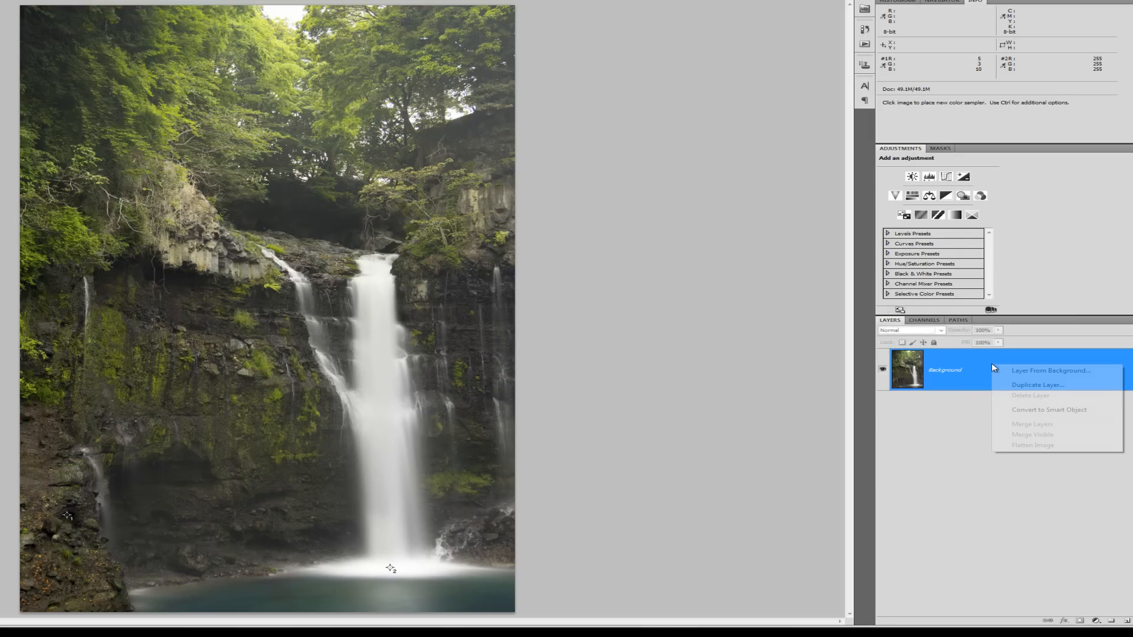
click(1032, 385)
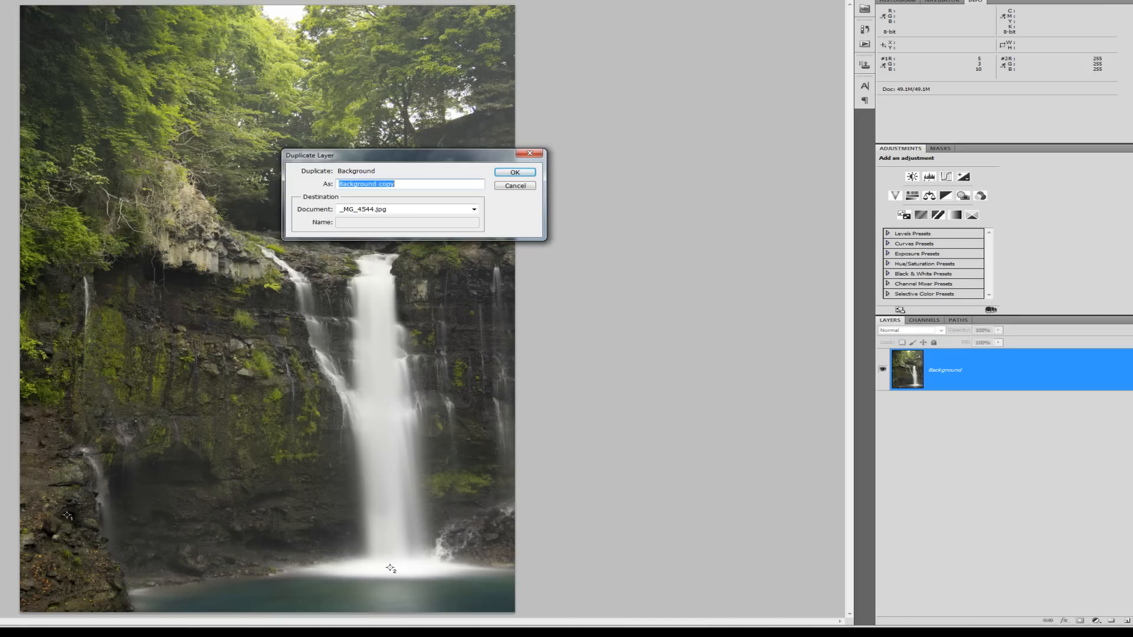
key(Return)
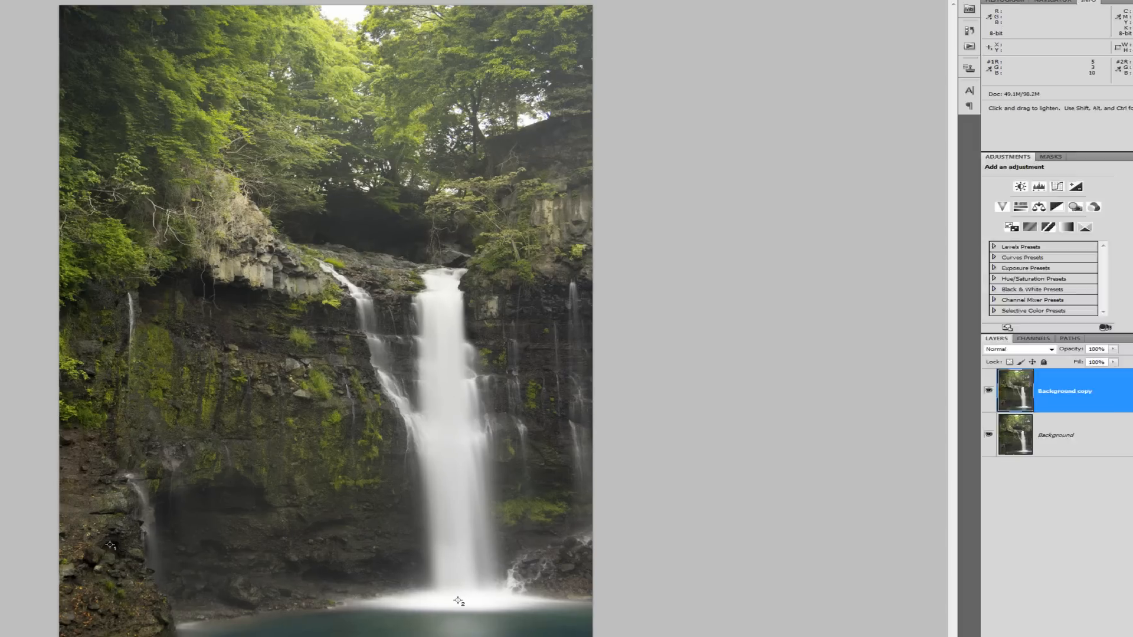
click(43, 316)
click(168, 321)
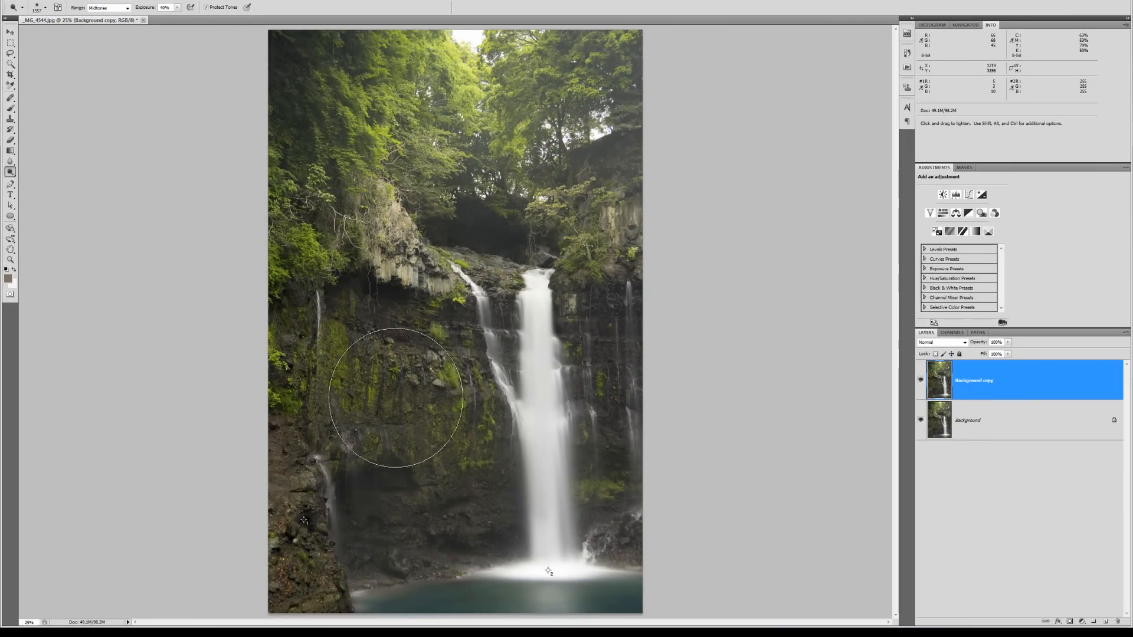
- Dodge the mossy cliff face at 8% exposure, toggling Background copy to compare
drag(176, 12, 165, 19)
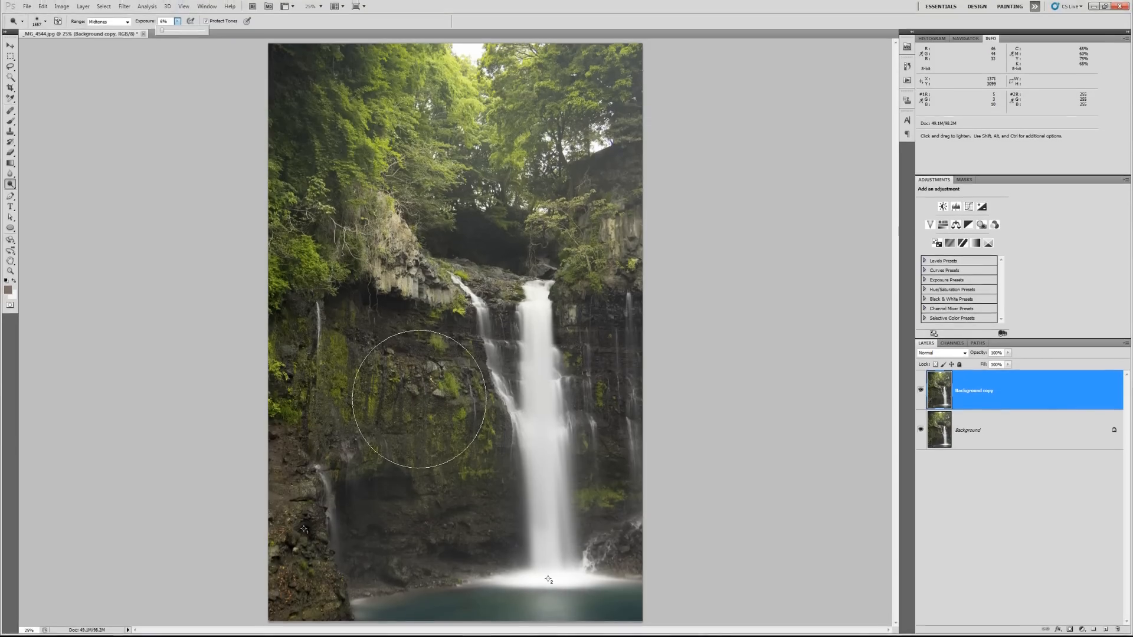
mouse_move(629, 352)
mouse_down()
mouse_move(623, 387)
mouse_move(610, 336)
mouse_move(600, 463)
mouse_move(486, 463)
mouse_move(454, 450)
mouse_move(405, 380)
mouse_move(391, 379)
mouse_move(389, 475)
mouse_move(394, 502)
mouse_move(641, 526)
mouse_move(644, 544)
mouse_move(384, 540)
mouse_move(417, 498)
mouse_move(595, 354)
mouse_move(581, 370)
mouse_move(432, 238)
mouse_move(642, 228)
mouse_move(616, 252)
mouse_move(590, 242)
mouse_move(524, 268)
mouse_move(468, 253)
mouse_move(413, 424)
mouse_up()
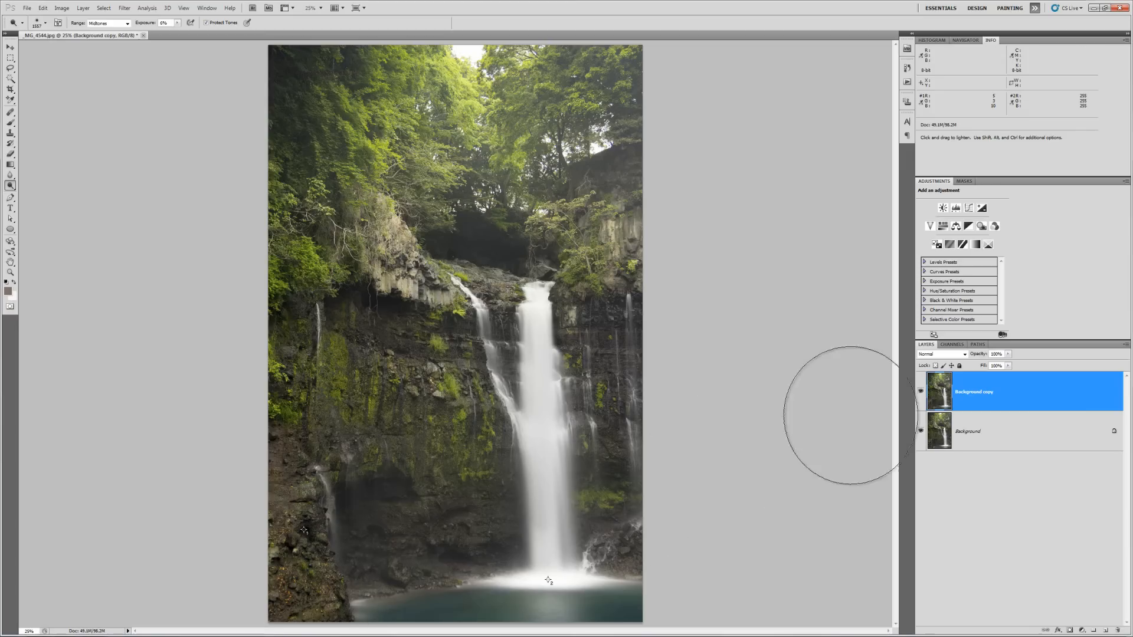
click(921, 392)
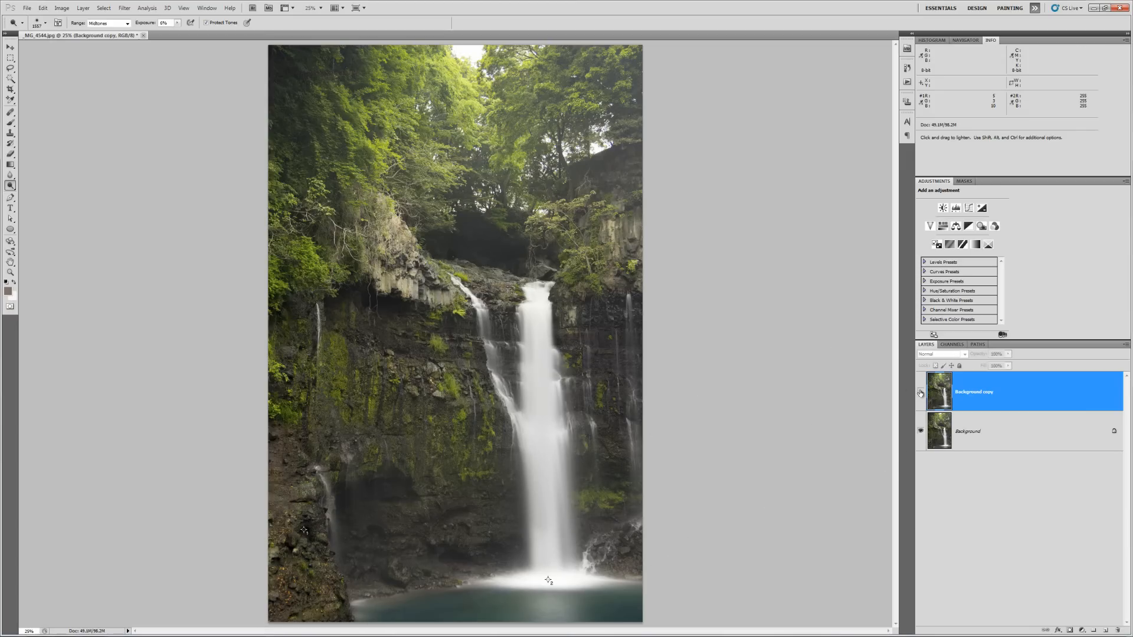
click(920, 393)
click(920, 393)
click(921, 393)
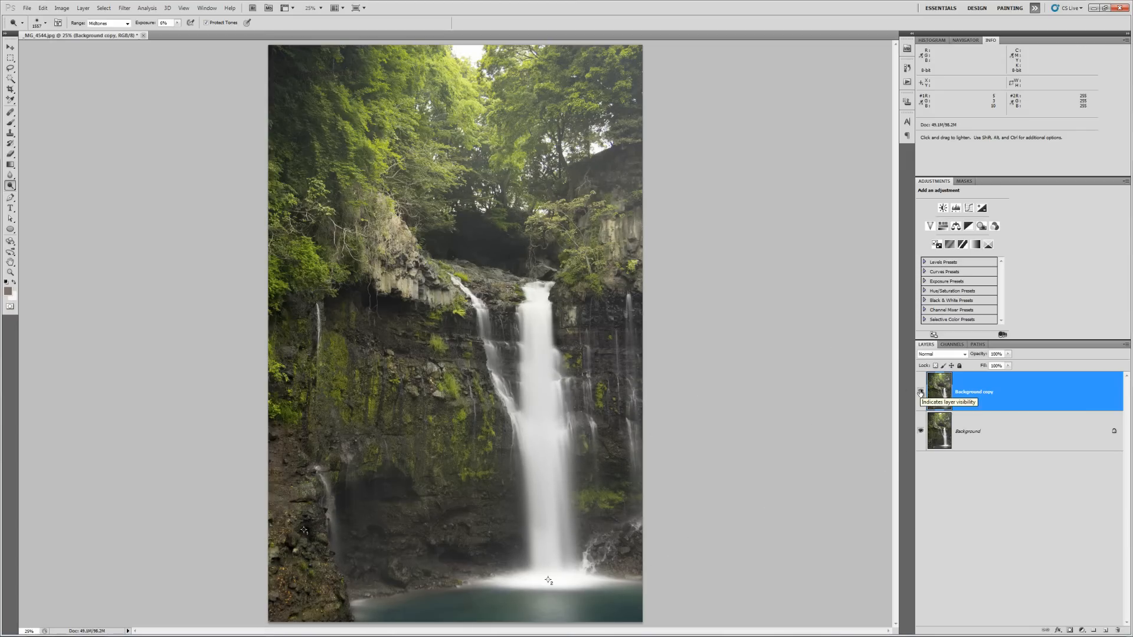
click(920, 393)
click(921, 393)
click(920, 393)
click(921, 393)
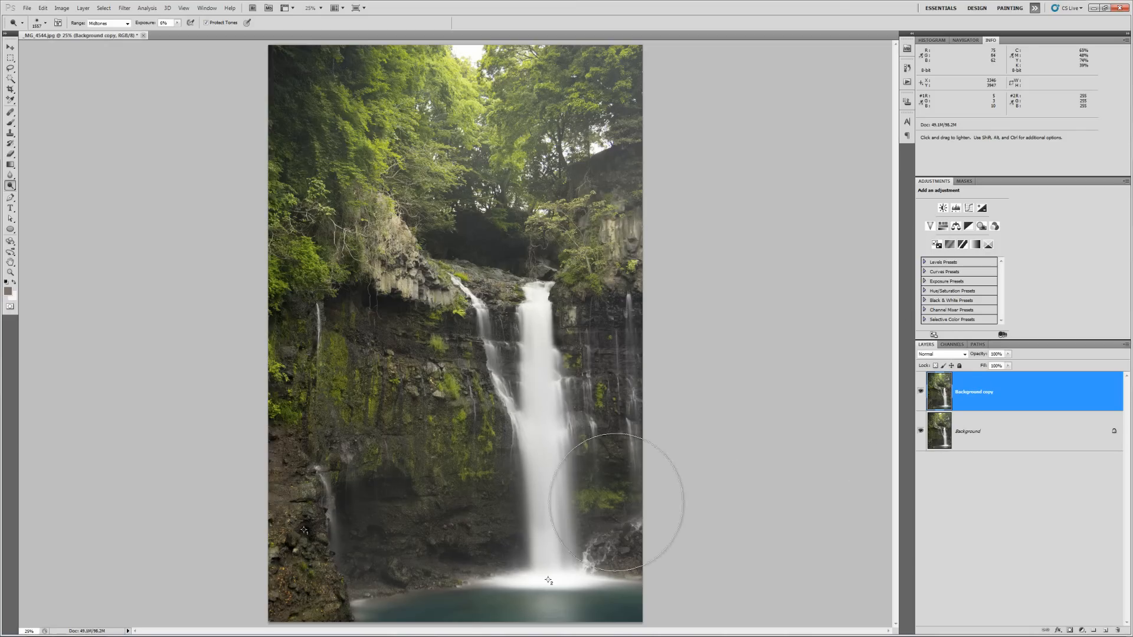
- Shrink the brush, dodge the rocks near the waterfall base, and compare again
right_click(504, 422)
drag(586, 439, 584, 439)
mouse_move(403, 565)
mouse_down()
mouse_move(369, 573)
mouse_move(436, 566)
mouse_move(372, 554)
mouse_move(413, 536)
mouse_move(438, 567)
mouse_move(351, 578)
mouse_move(325, 518)
mouse_move(340, 560)
mouse_move(396, 496)
mouse_move(436, 571)
mouse_move(388, 569)
mouse_move(330, 494)
mouse_move(347, 577)
mouse_move(358, 562)
mouse_move(326, 474)
mouse_move(321, 318)
mouse_up()
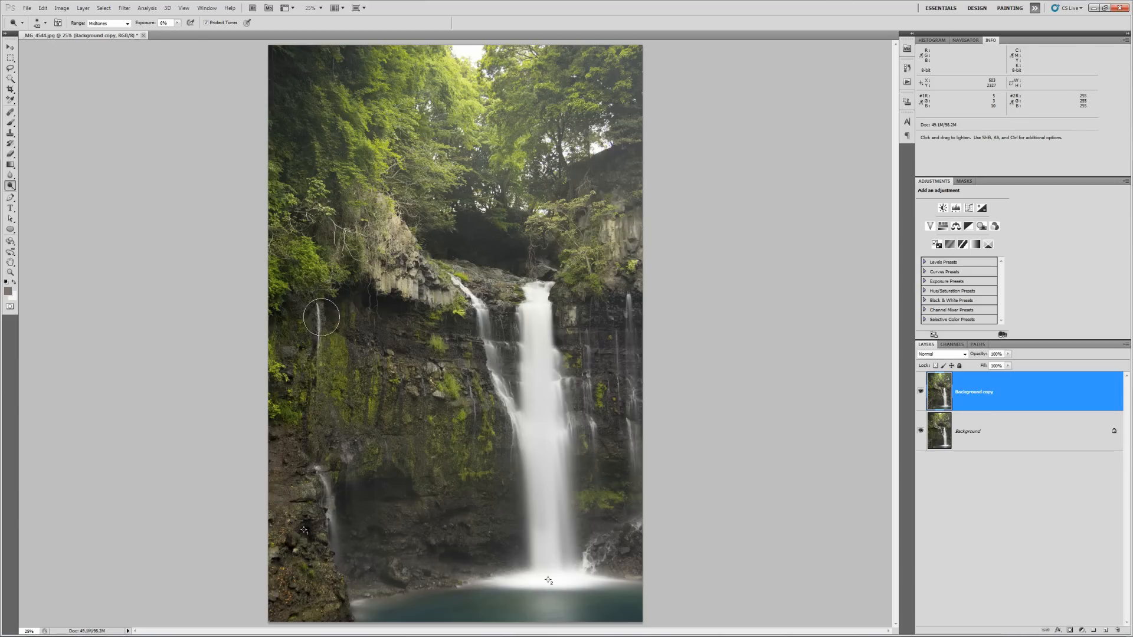
click(920, 393)
click(919, 392)
click(920, 393)
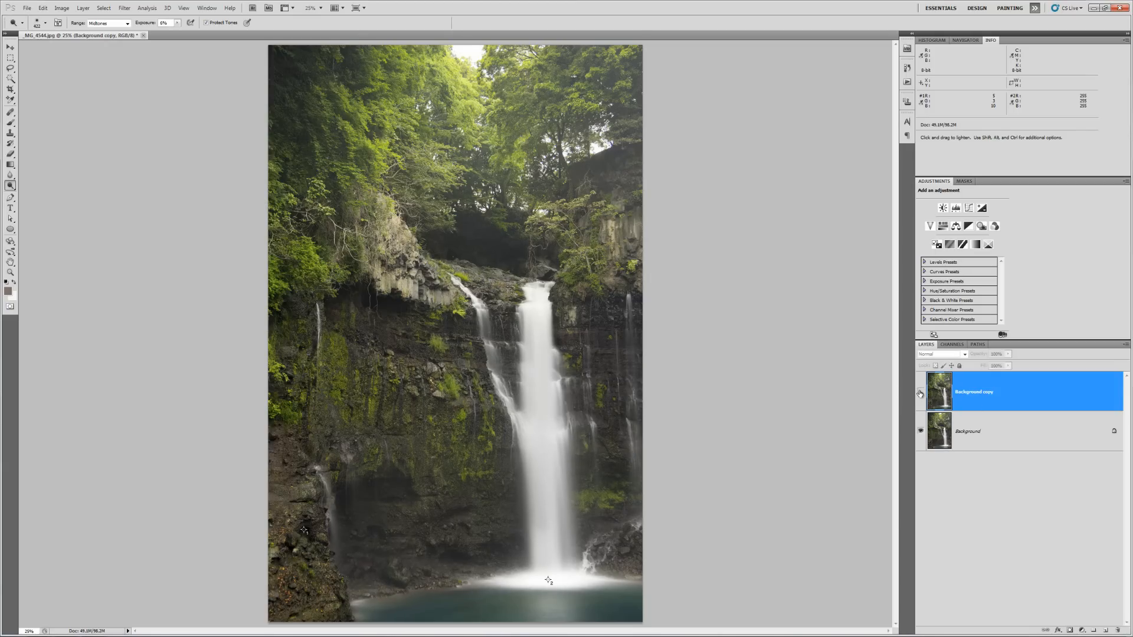
click(920, 393)
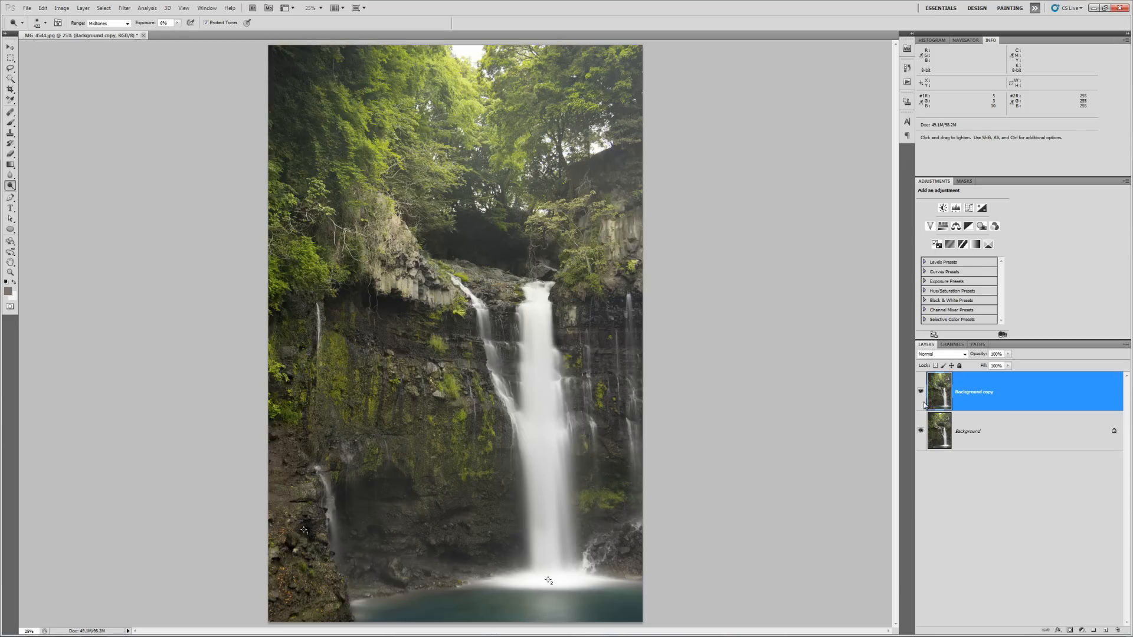
- Flatten the dodged image, save it as a Maximum-quality JPEG, and close it
right_click(986, 443)
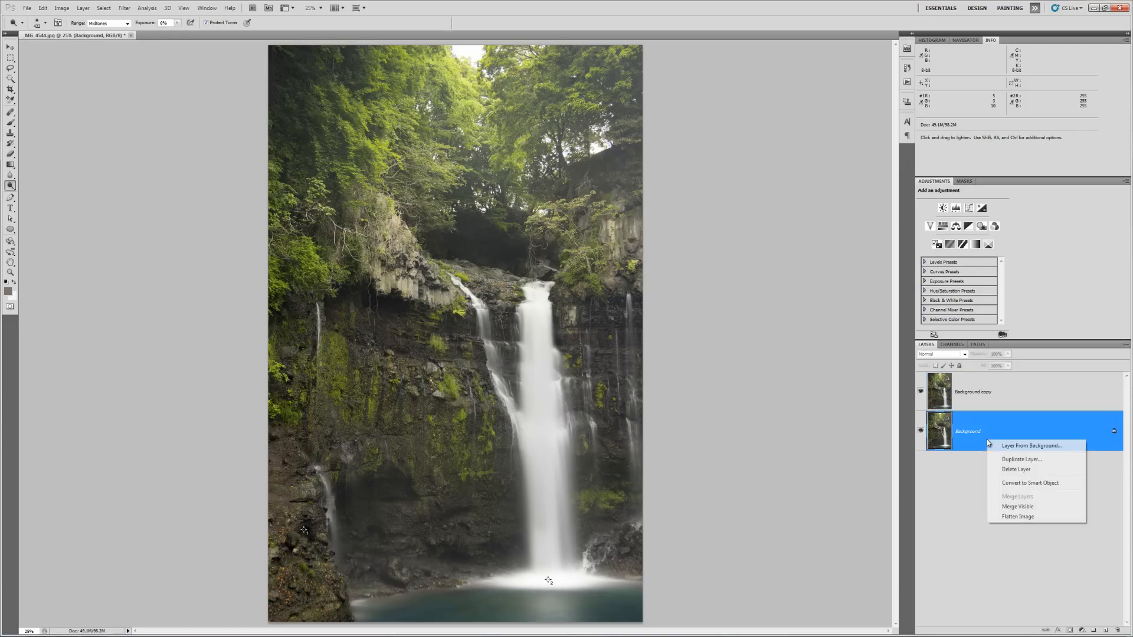
click(1015, 518)
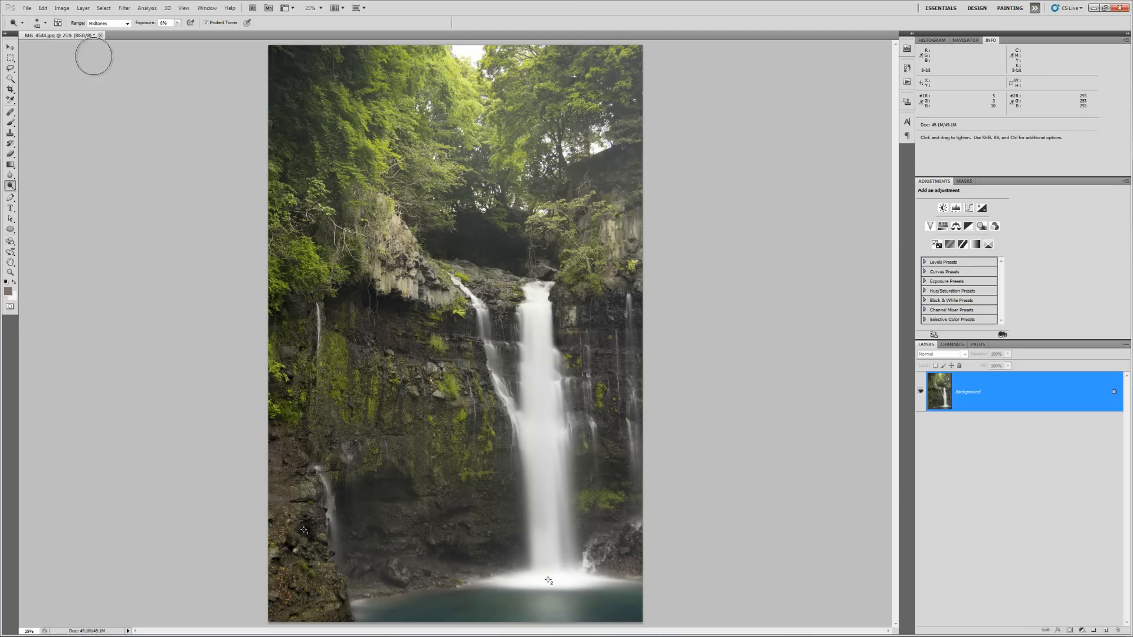
key(ctrl+s)
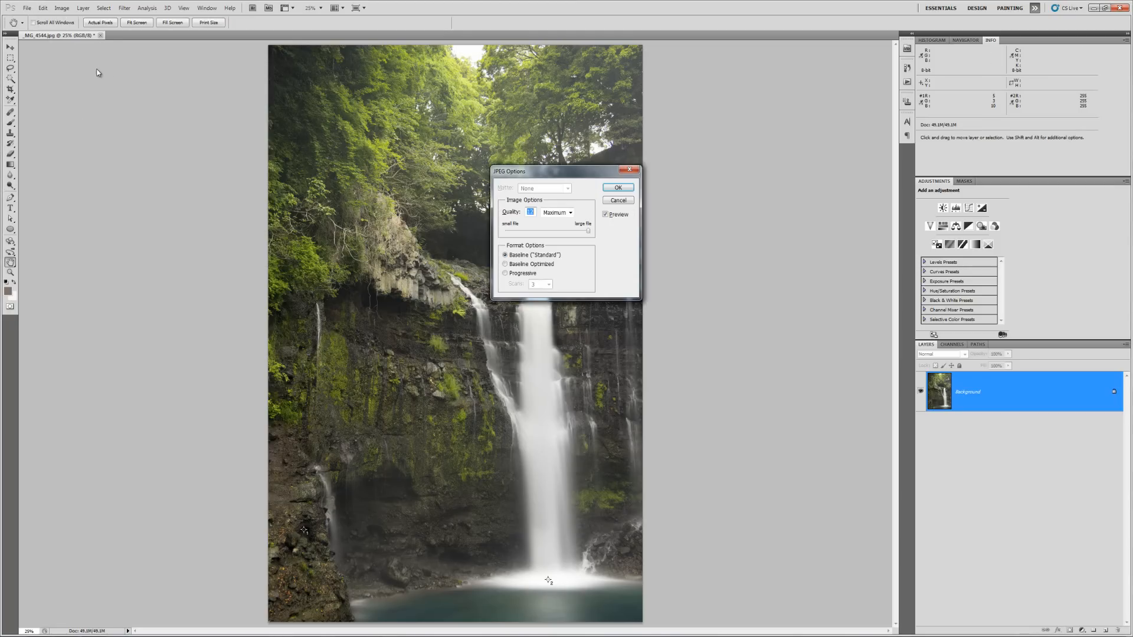
key(Return)
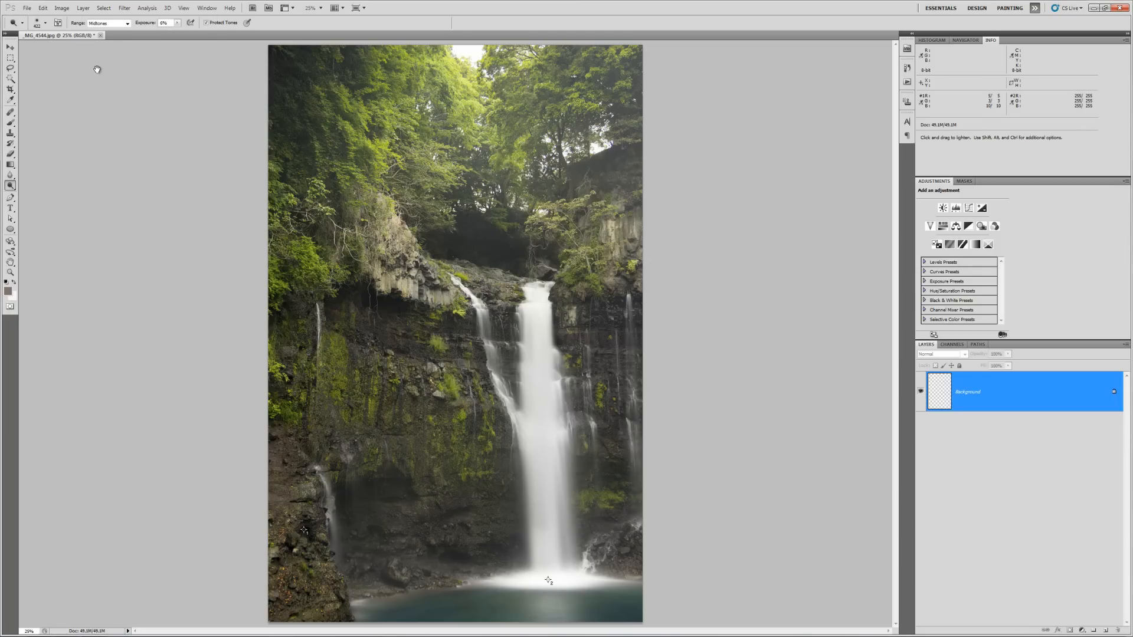
click(97, 36)
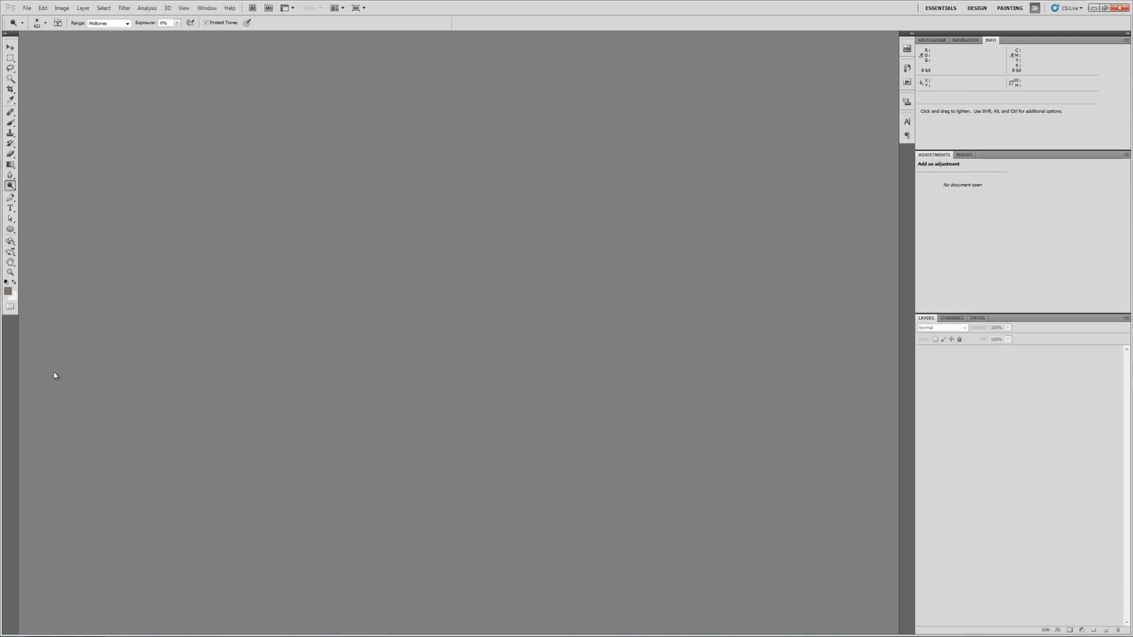
- Launch Lightroom 4 from the Start menu and dismiss the update notice
key(super)
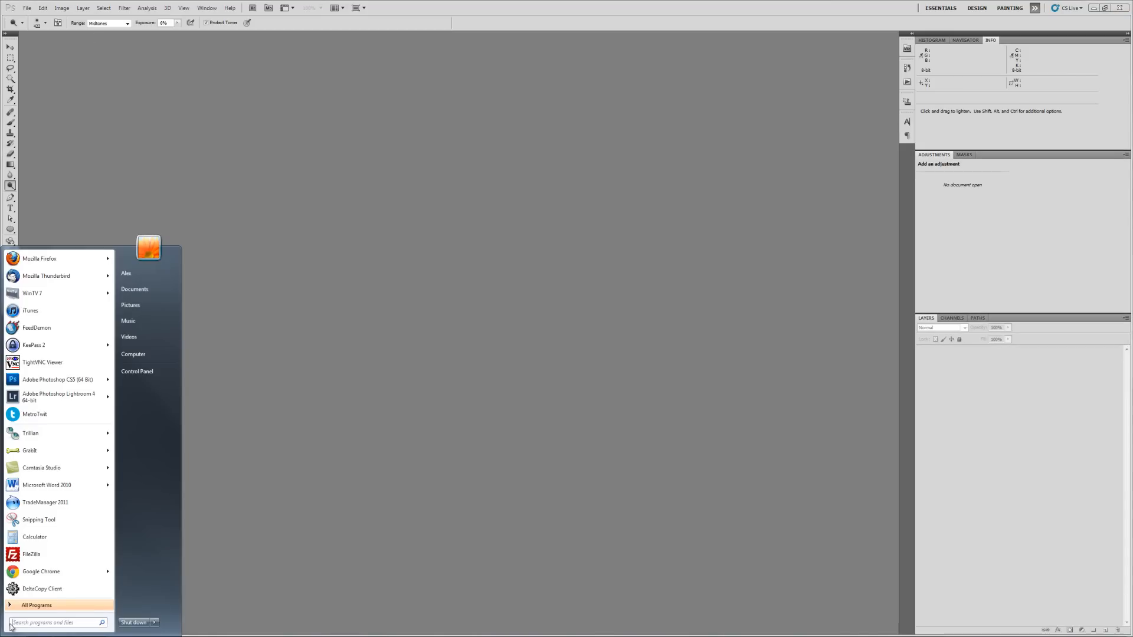
click(47, 397)
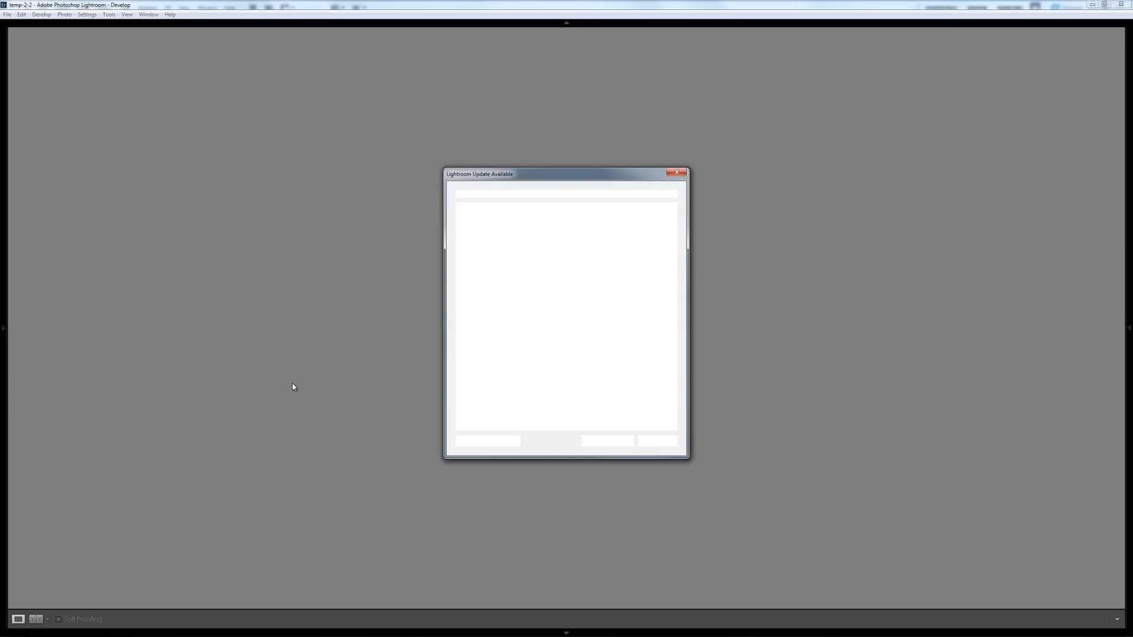
click(676, 173)
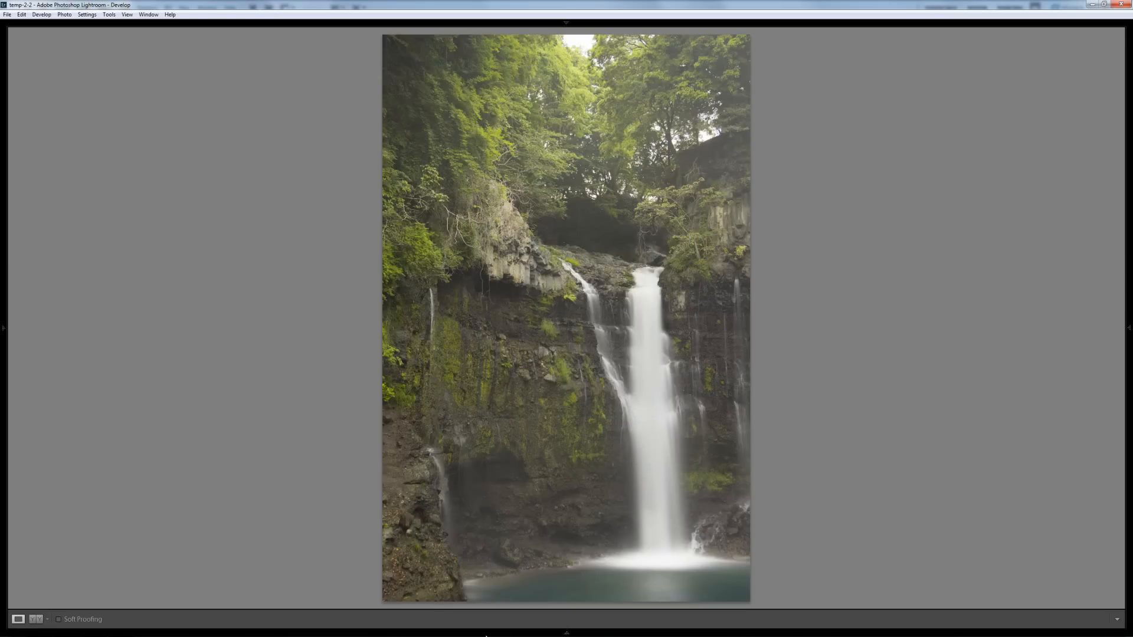
- On the misty brown waterfall, sample white balance (4200 / -13) and raise Exposure to +0.24
key(Right)
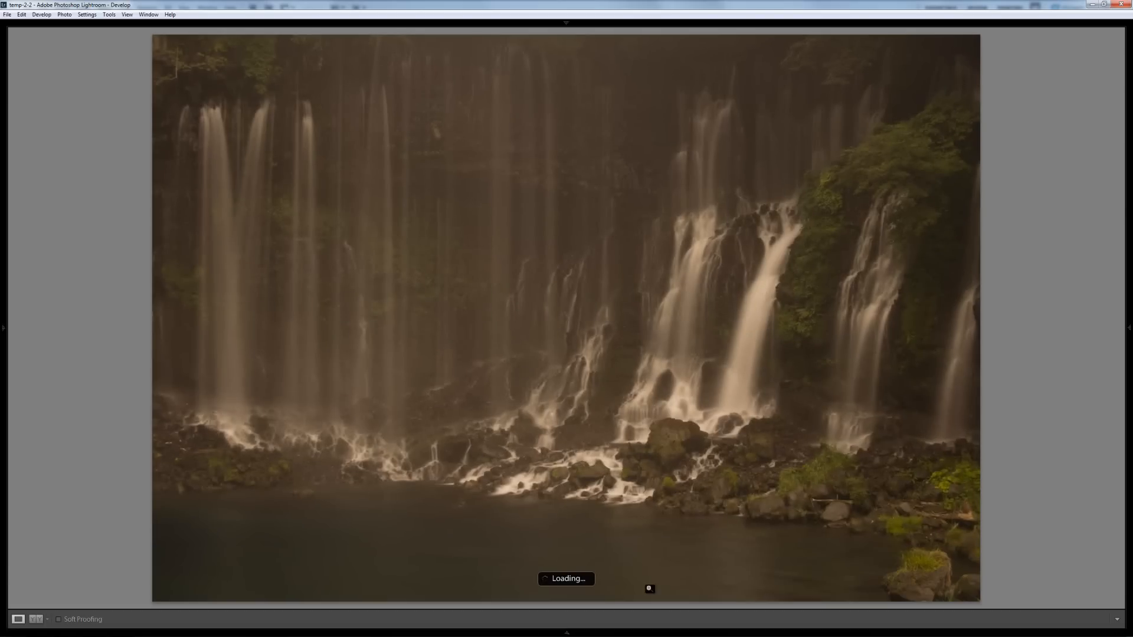
click(1130, 206)
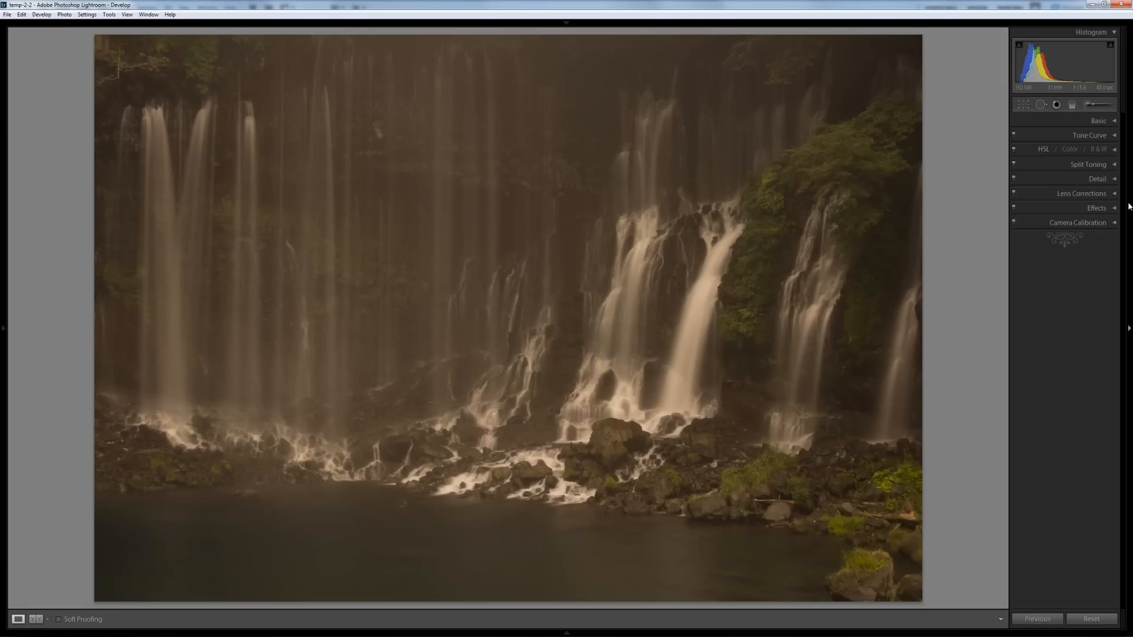
click(1079, 120)
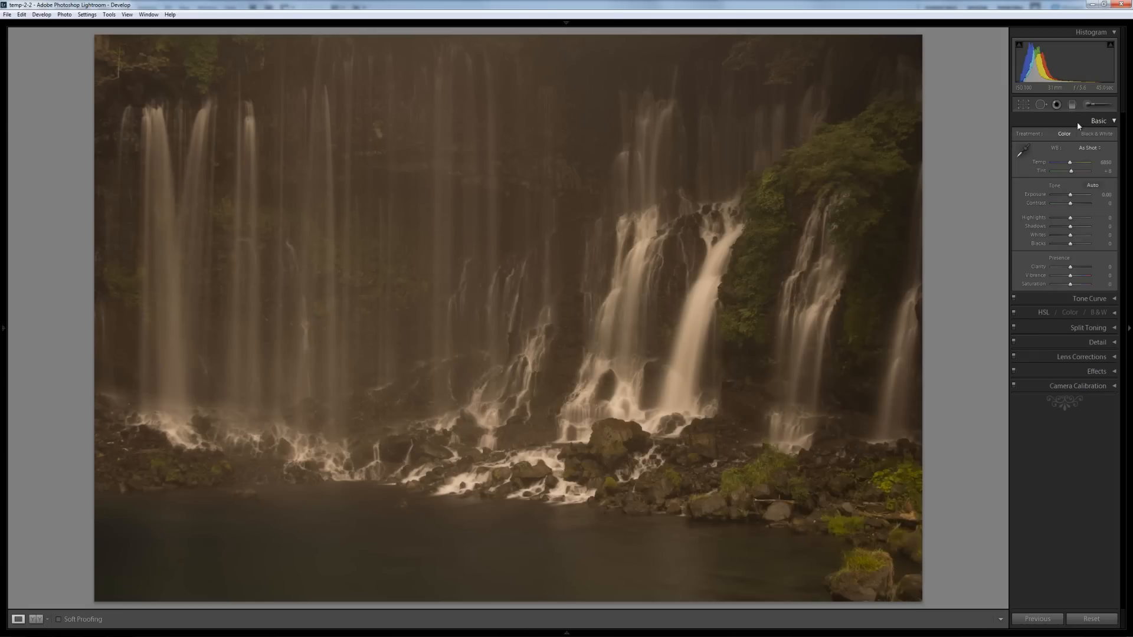
click(1022, 152)
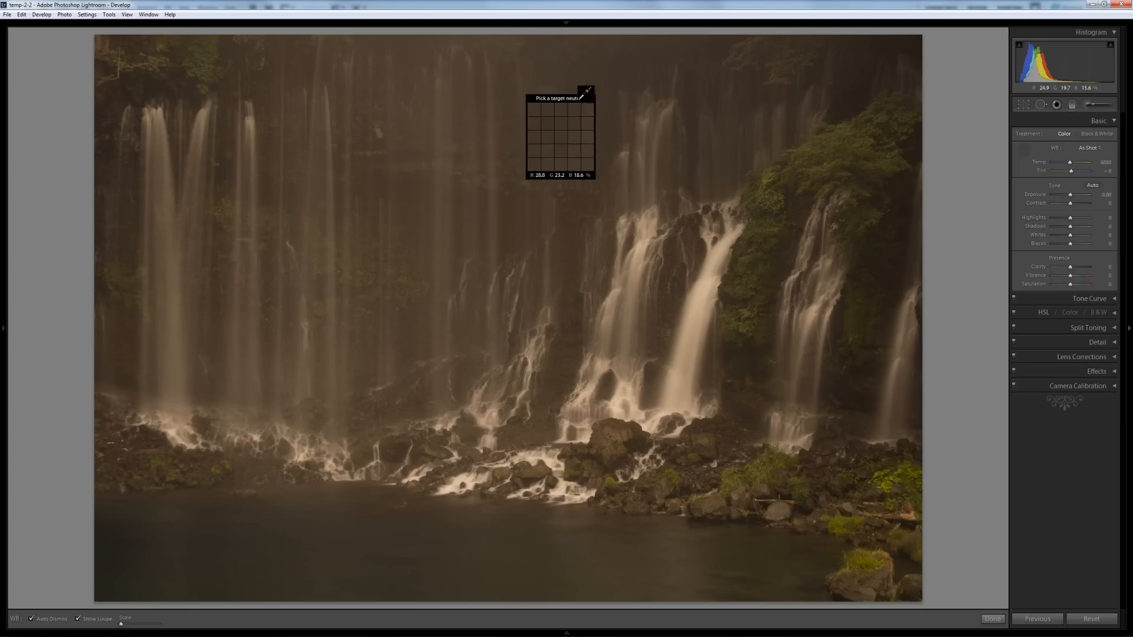
click(716, 261)
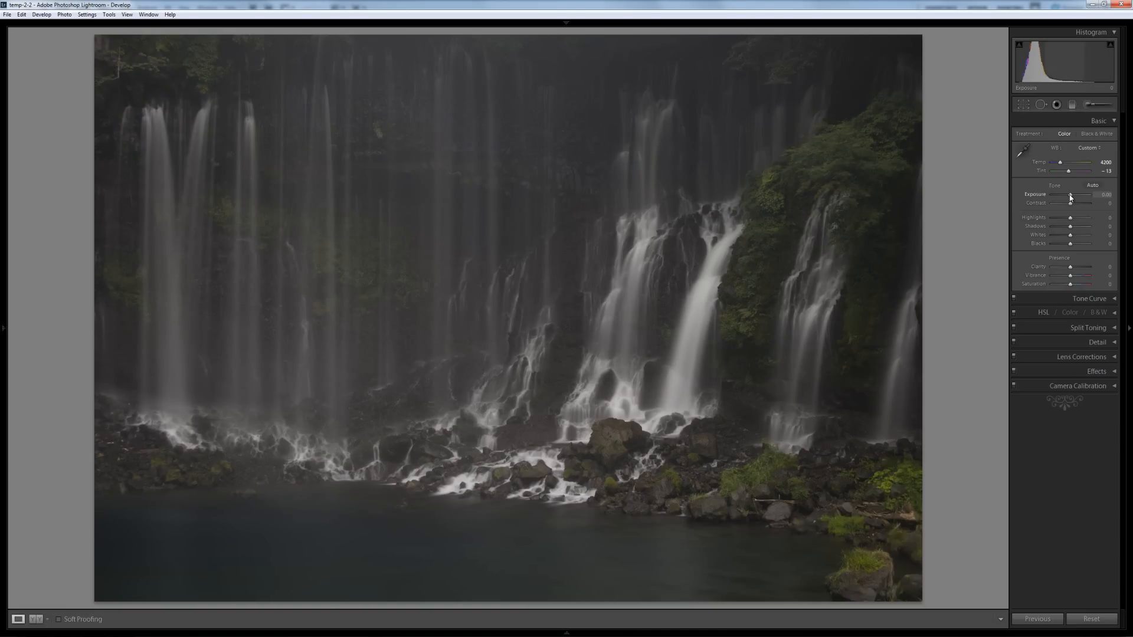
drag(1071, 197, 1072, 198)
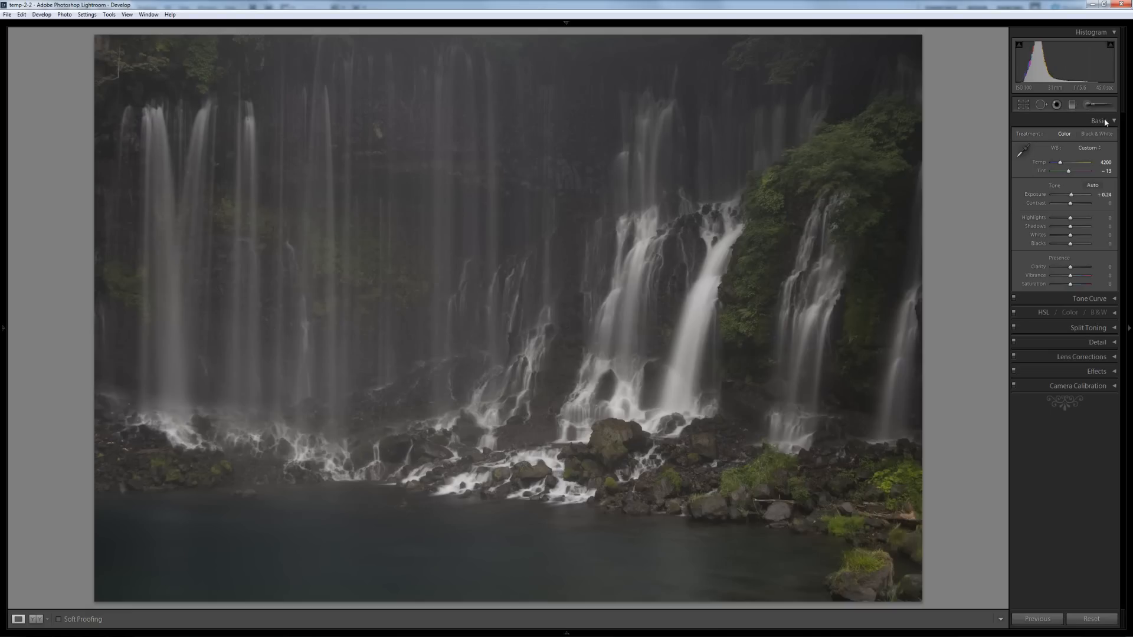
click(1090, 105)
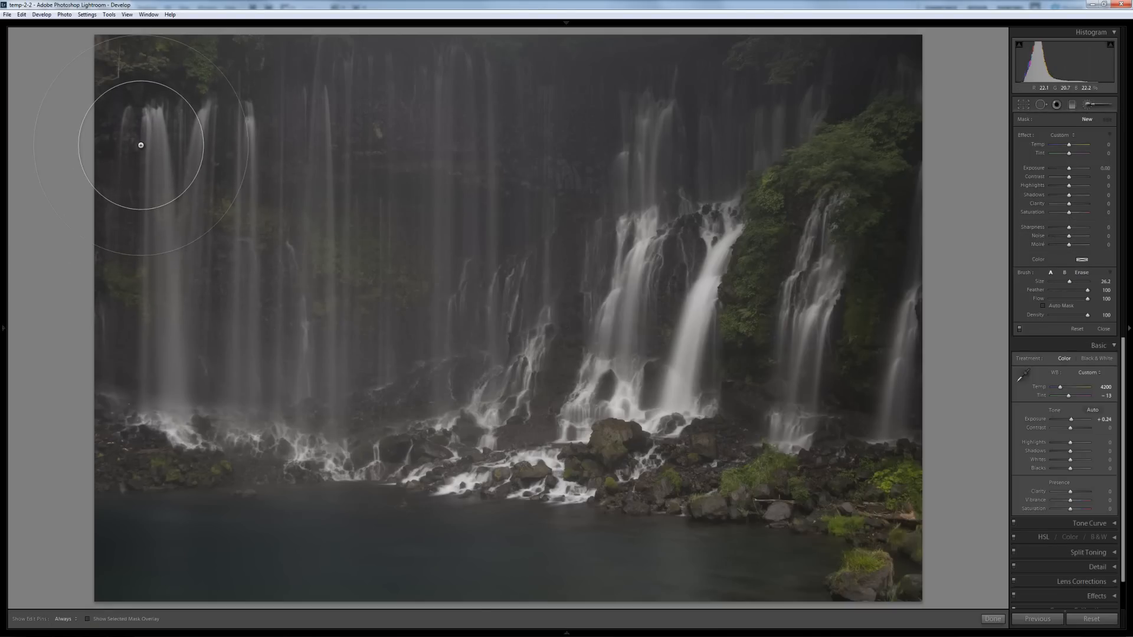
- Set the left-falls brush mask to Exposure 0.39, Highlights 20, Shadows -29, Contrast -2, Saturation 2
key(h)
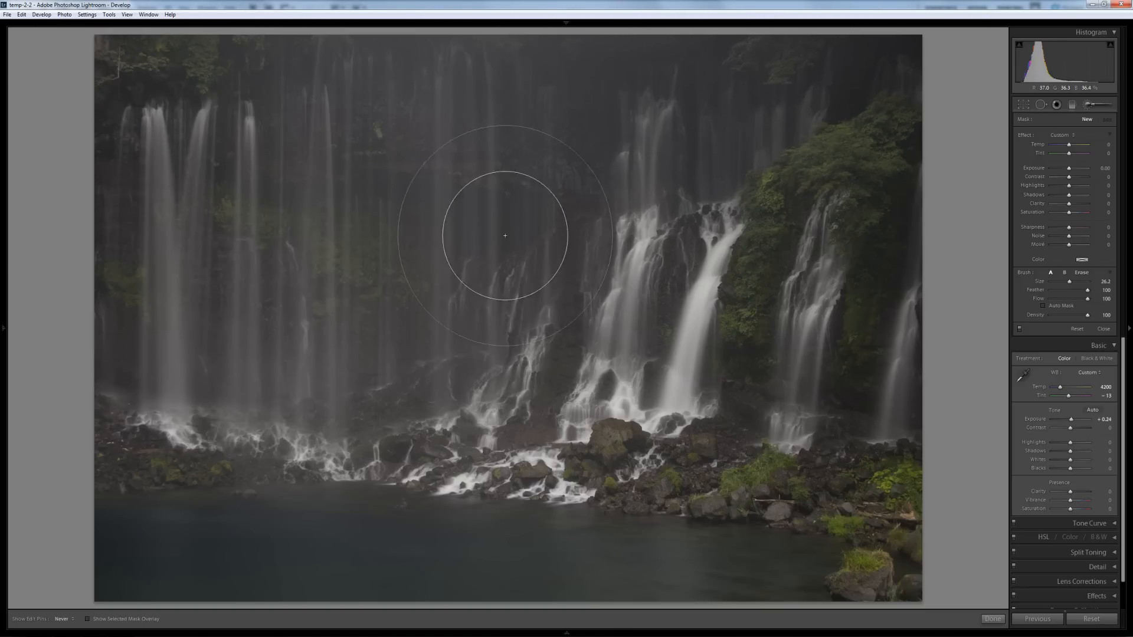
key(h)
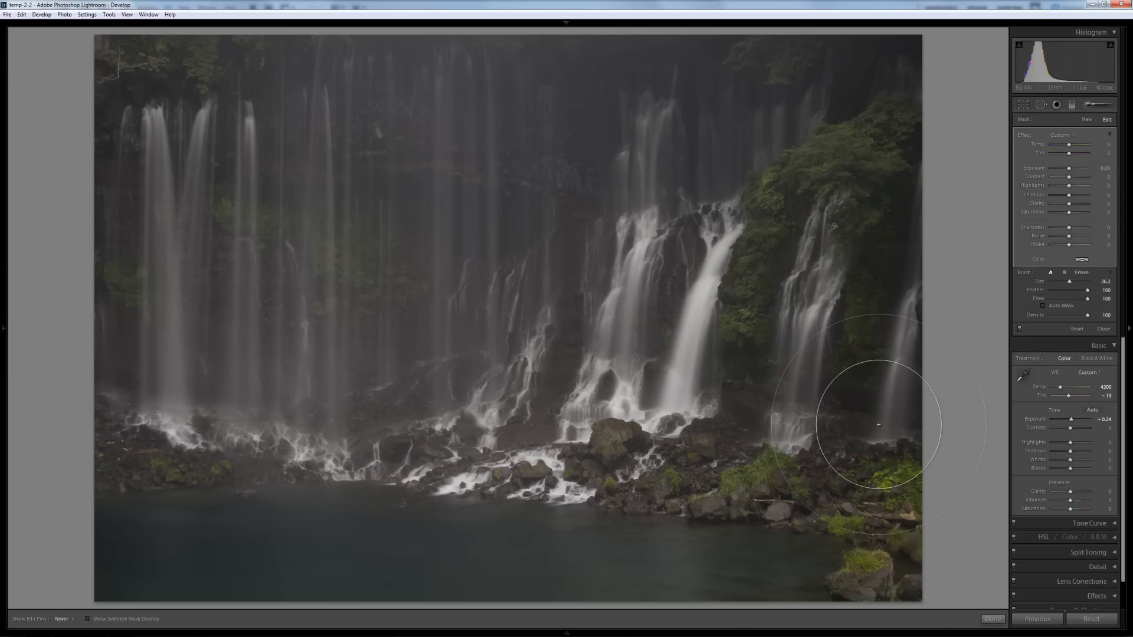
key(h)
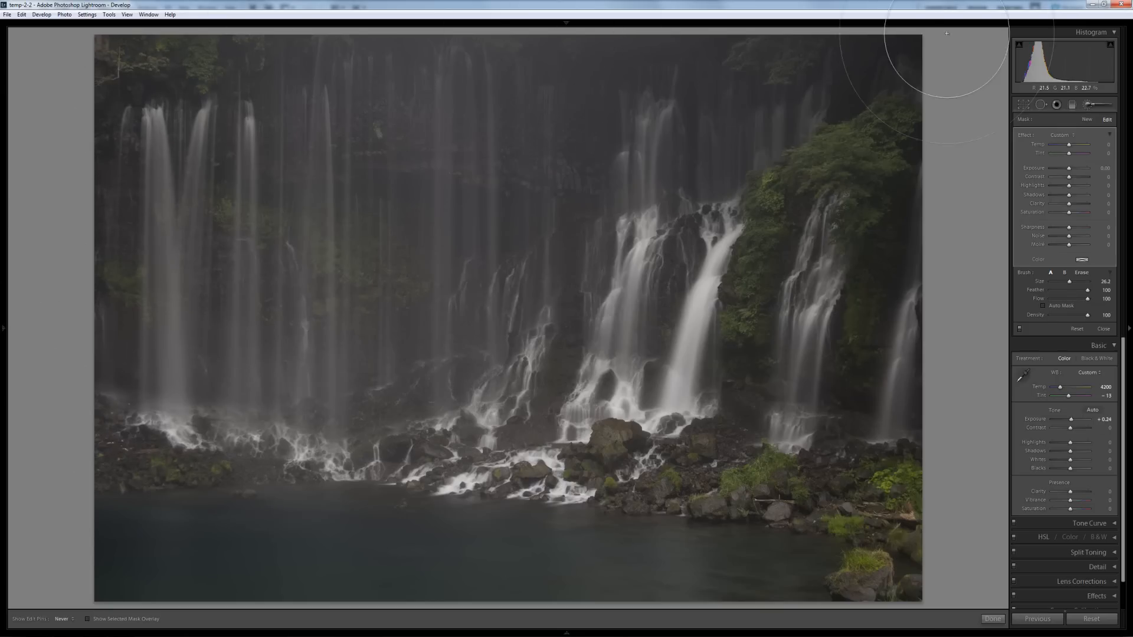
key(h)
drag(1070, 172, 1072, 173)
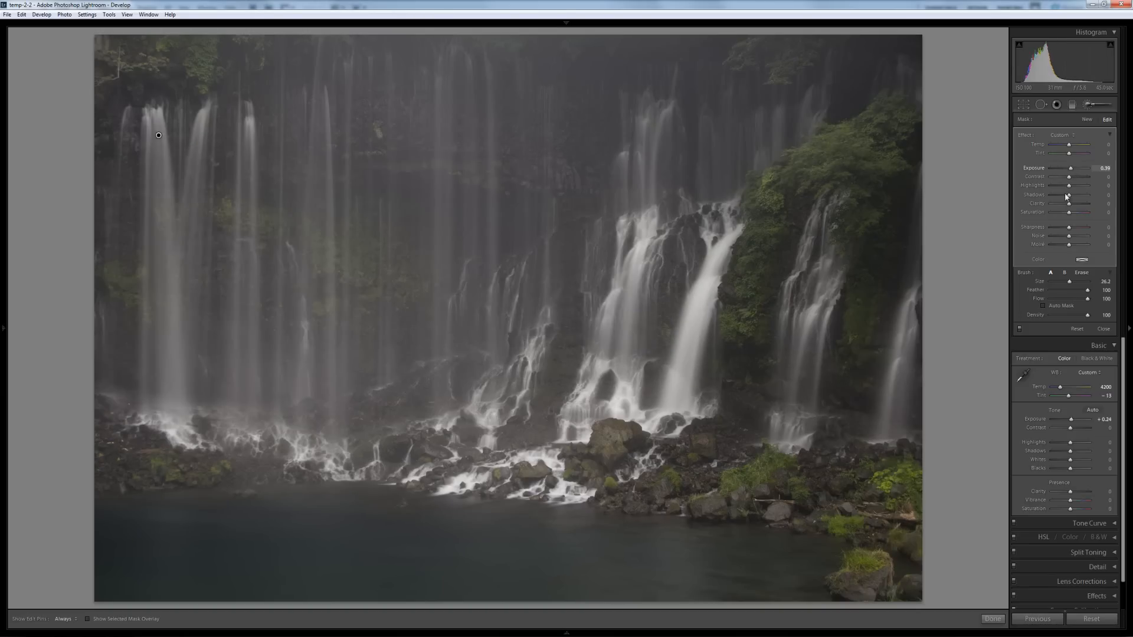
drag(1069, 186, 1074, 189)
drag(1070, 195, 1065, 199)
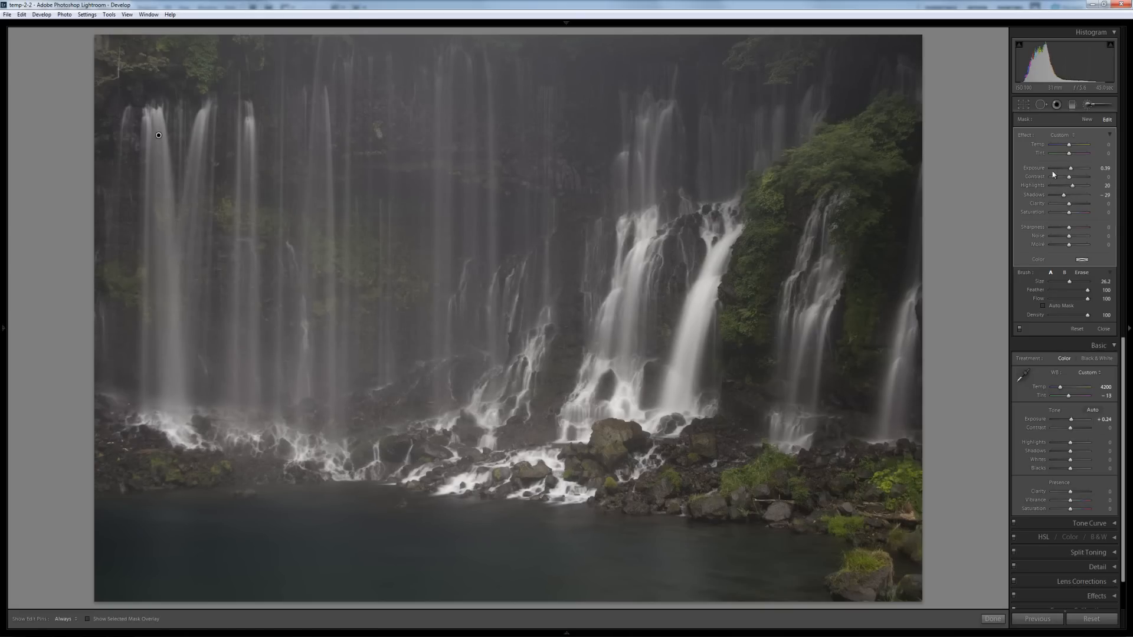
drag(1069, 177, 1072, 182)
drag(1074, 217, 1075, 216)
click(1088, 105)
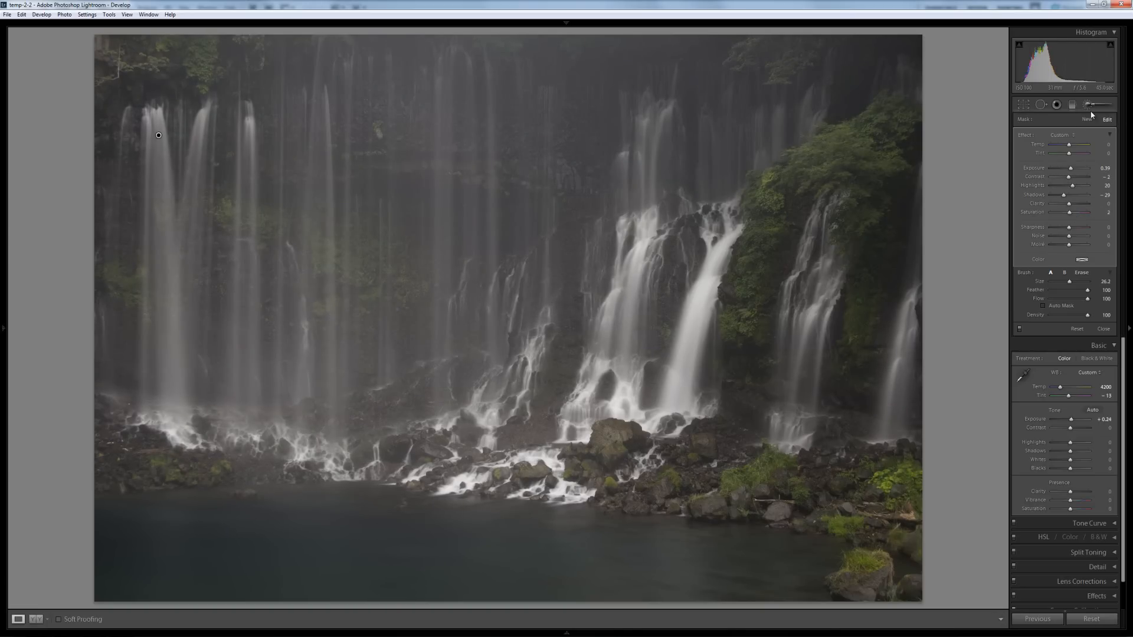
- Warm the left-waterfall brush adjustment to Temp 5, then lift the whole photo's Whites
click(1088, 105)
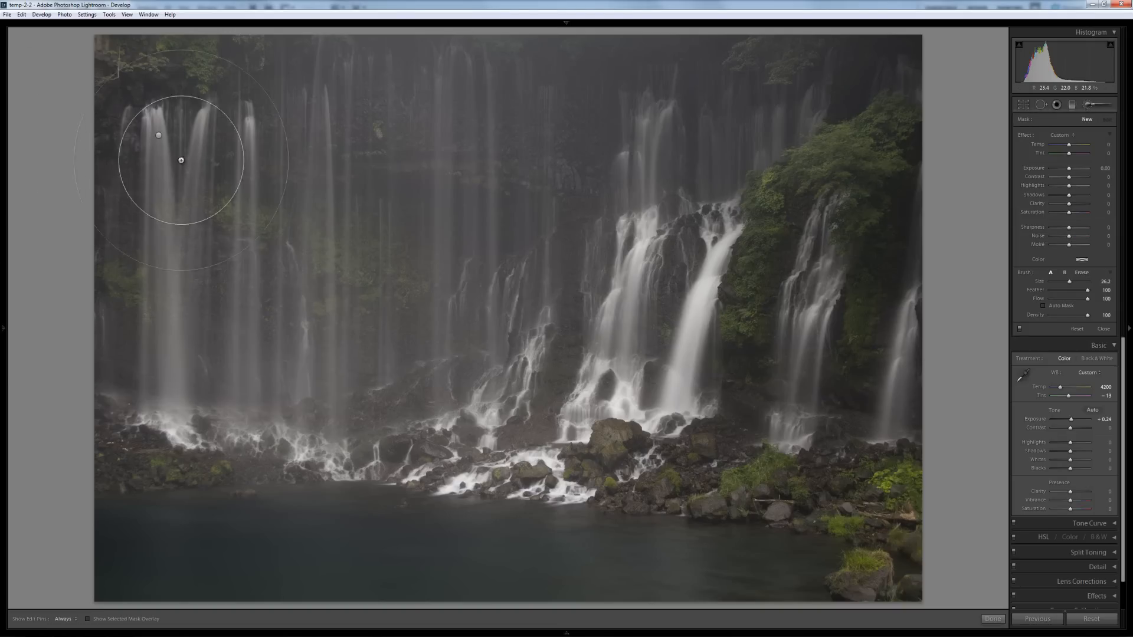
click(158, 136)
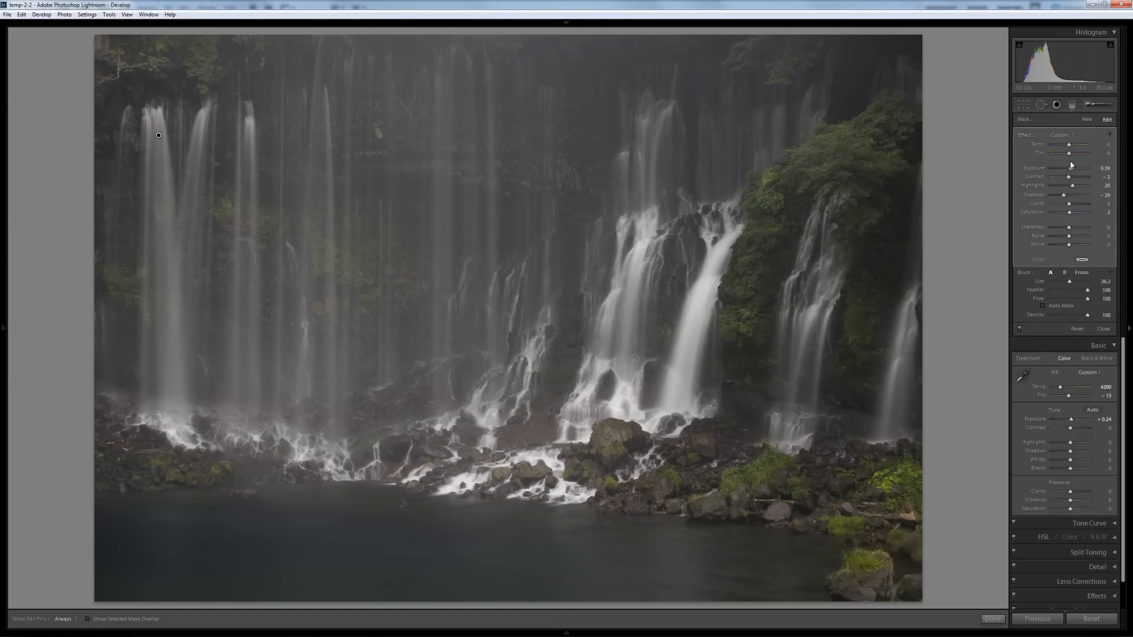
drag(1073, 148, 1071, 148)
click(1101, 106)
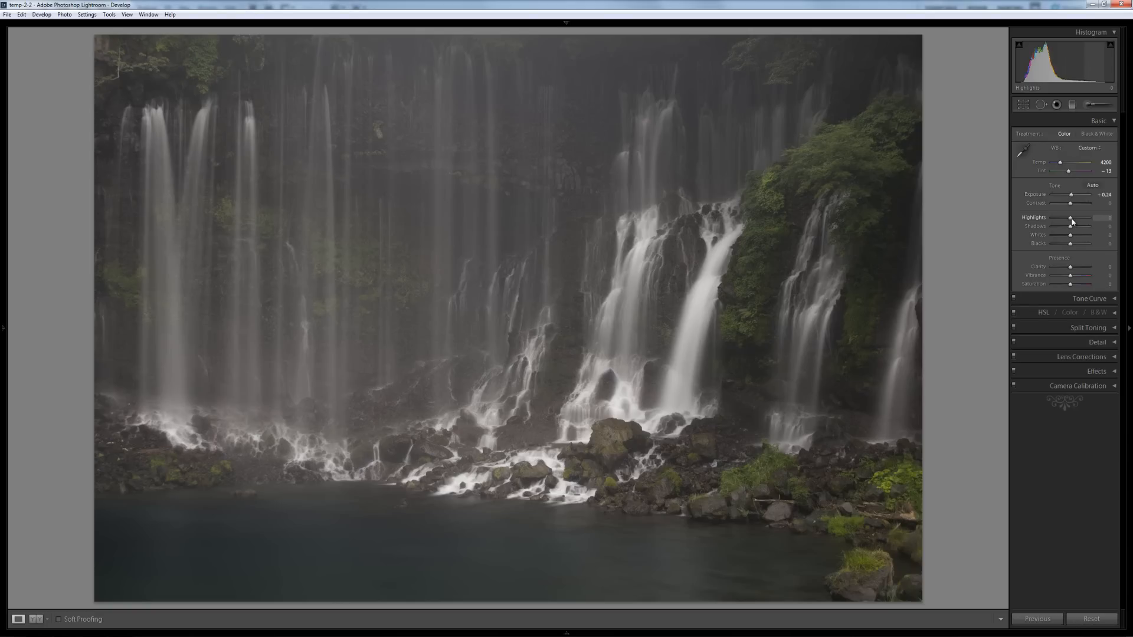
drag(1070, 235, 1072, 246)
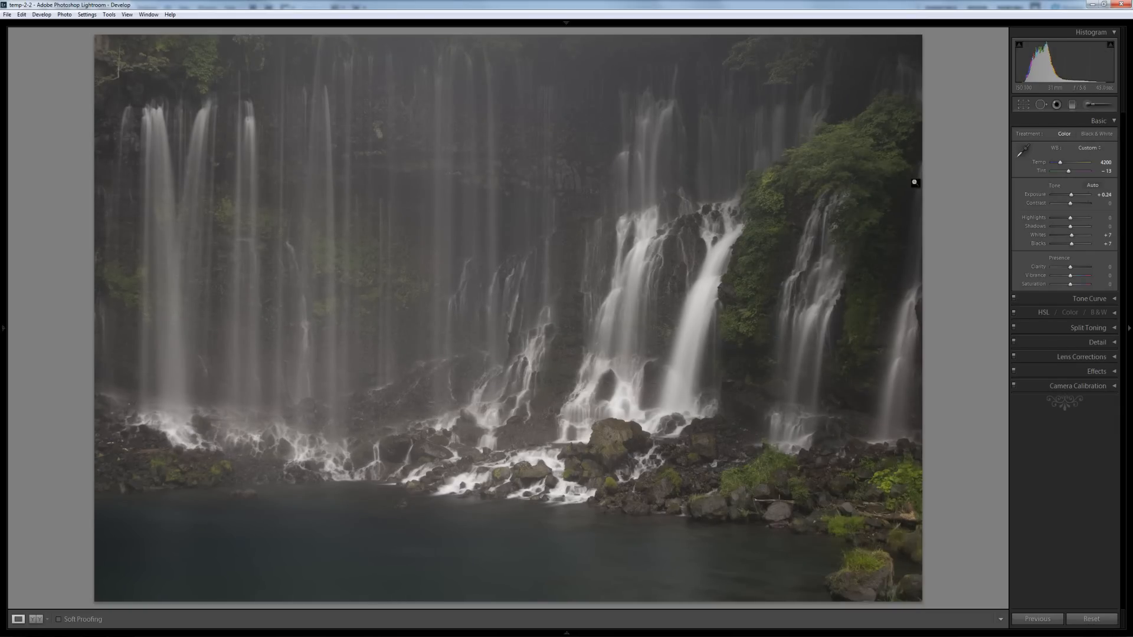
- Start a new brush at size about 12.8 and paint the right-side cliff and foliage
click(1090, 105)
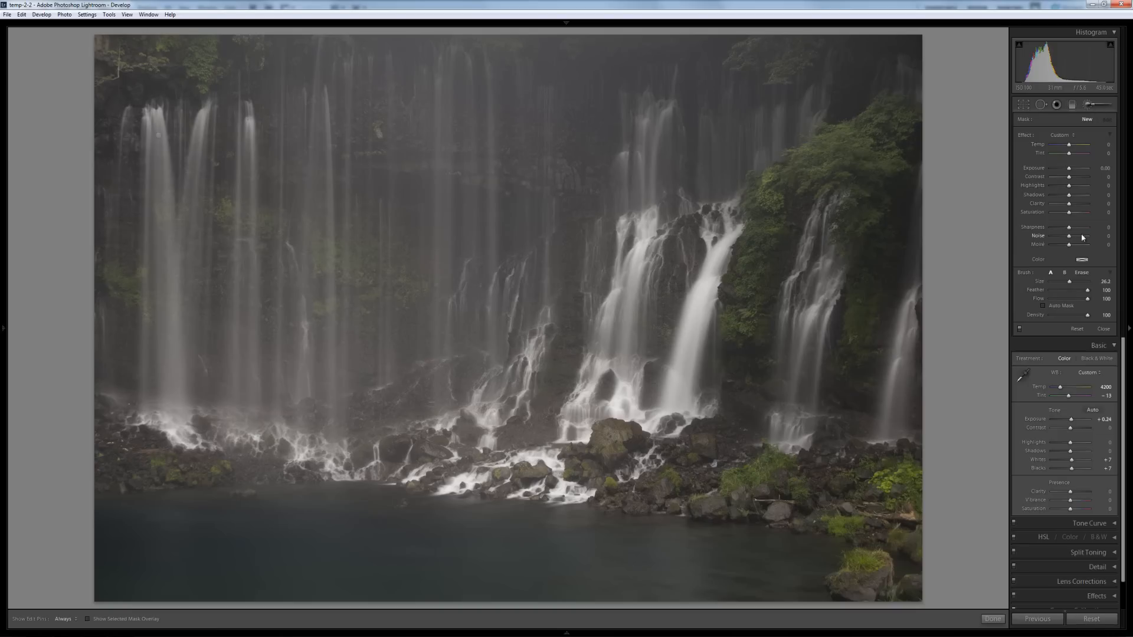
drag(1072, 285, 1063, 282)
key(h)
mouse_move(879, 276)
mouse_down()
mouse_move(857, 356)
mouse_move(868, 265)
mouse_up()
key(h)
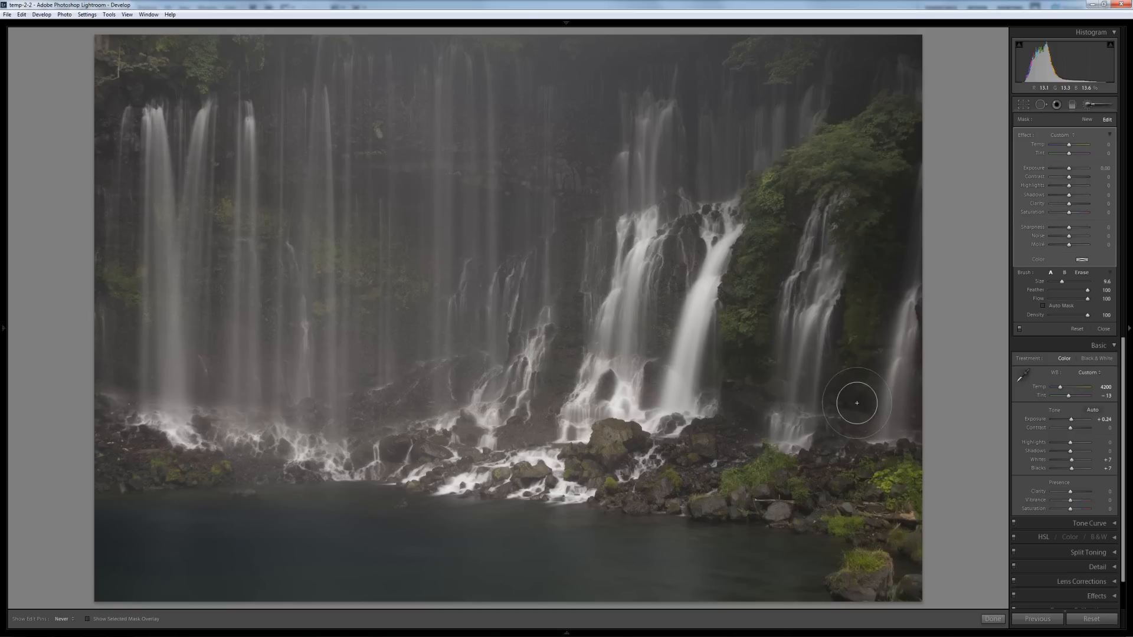
mouse_move(744, 389)
mouse_down()
mouse_move(765, 211)
mouse_move(847, 161)
mouse_up()
key(h)
- Brighten the mask to Exposure 0.58 and extend it over more foliage, right rocks and central cascades
drag(1069, 172, 1071, 173)
key(h)
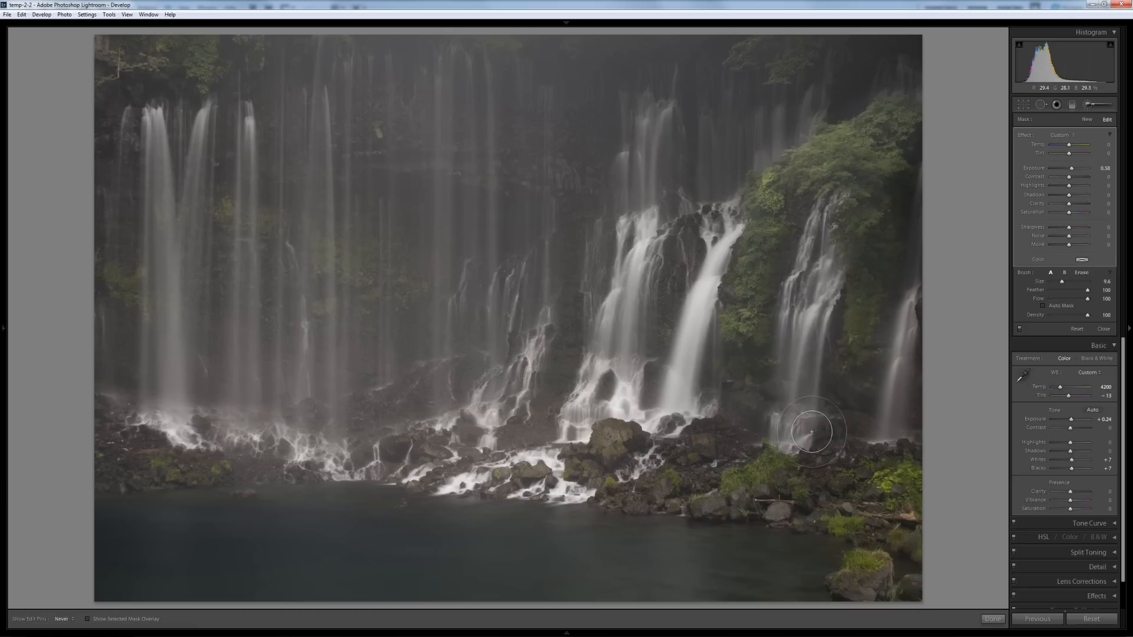
key(h)
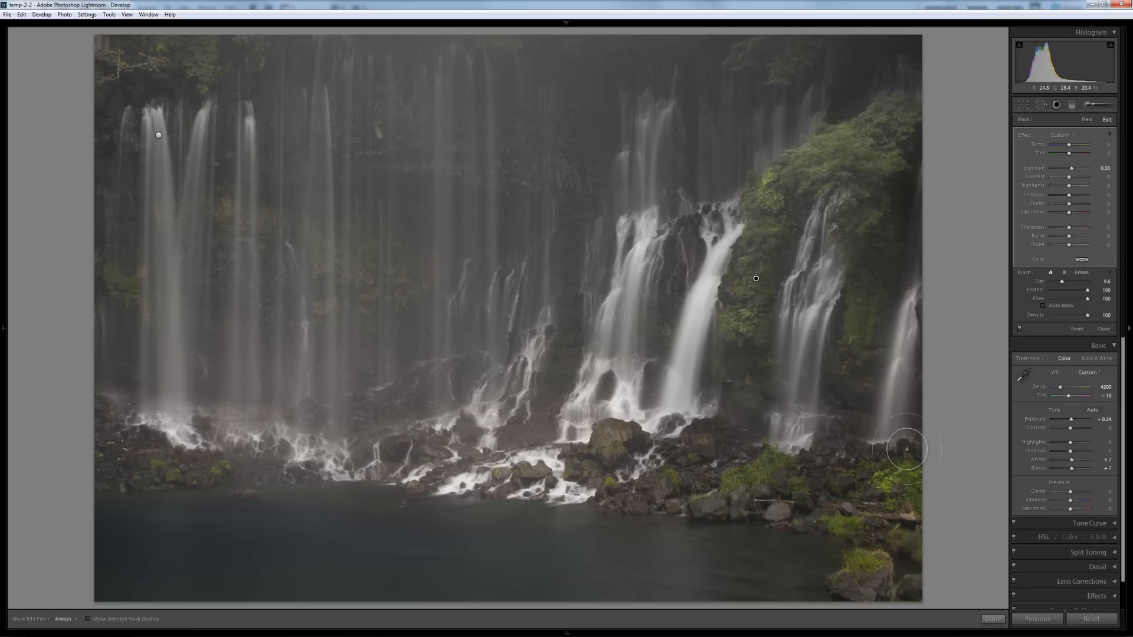
key(h)
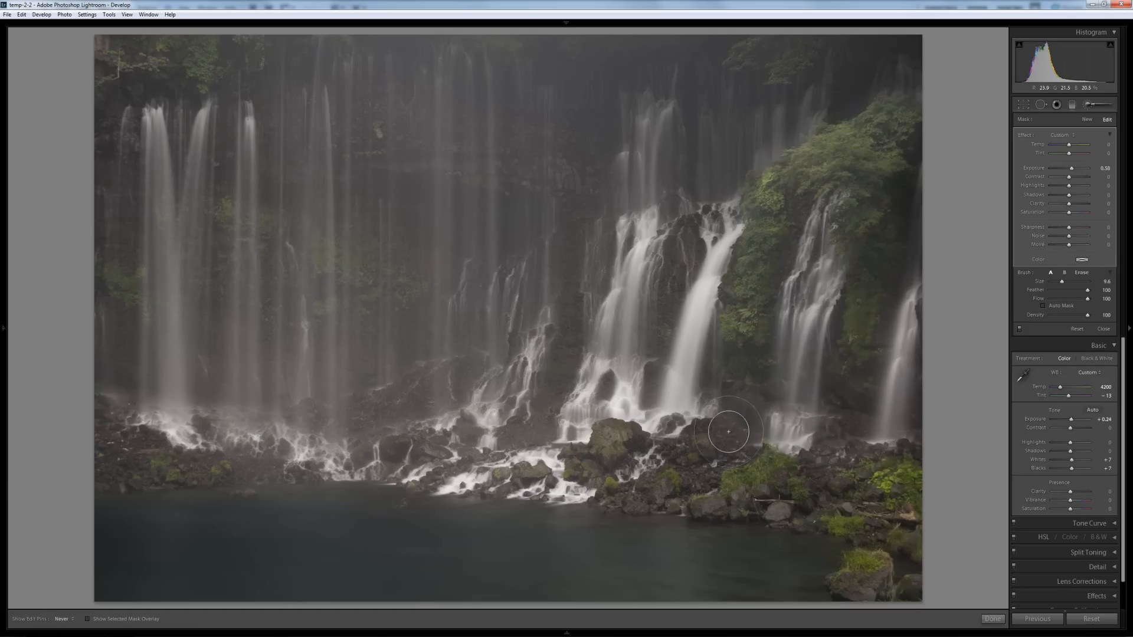
key(h)
mouse_move(875, 473)
mouse_down()
mouse_move(885, 469)
mouse_move(719, 484)
mouse_move(739, 461)
mouse_up()
key(h)
mouse_move(748, 381)
mouse_down()
mouse_move(667, 448)
mouse_move(631, 457)
mouse_move(748, 484)
mouse_up()
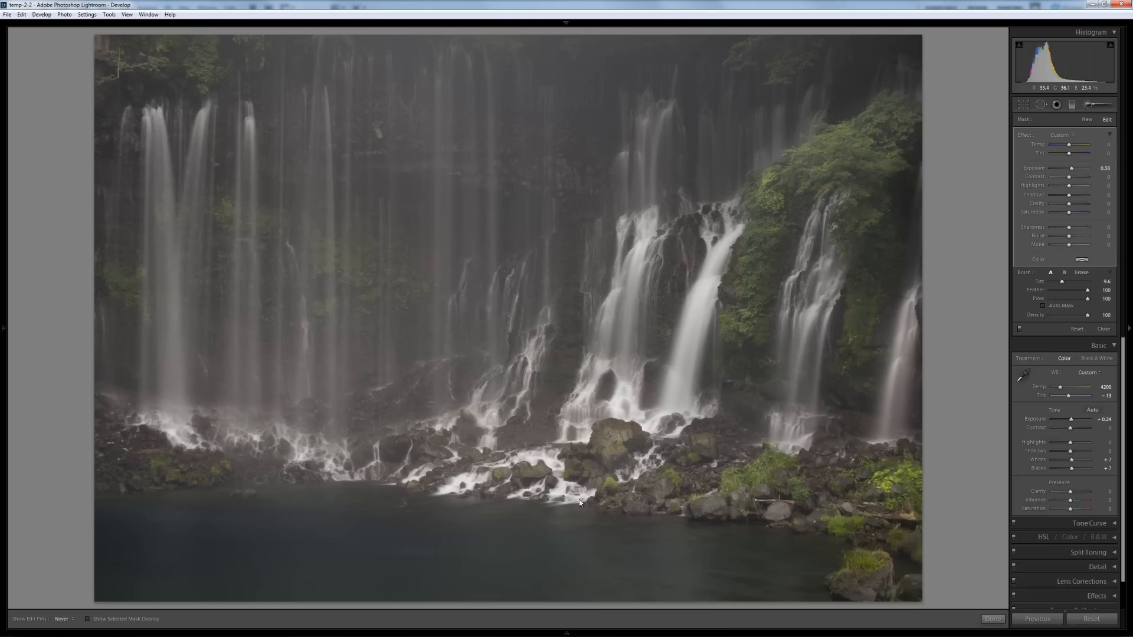
key(h)
mouse_move(524, 443)
mouse_down()
mouse_move(480, 466)
mouse_move(635, 372)
mouse_move(654, 253)
mouse_move(609, 453)
mouse_move(704, 242)
mouse_move(638, 444)
mouse_up()
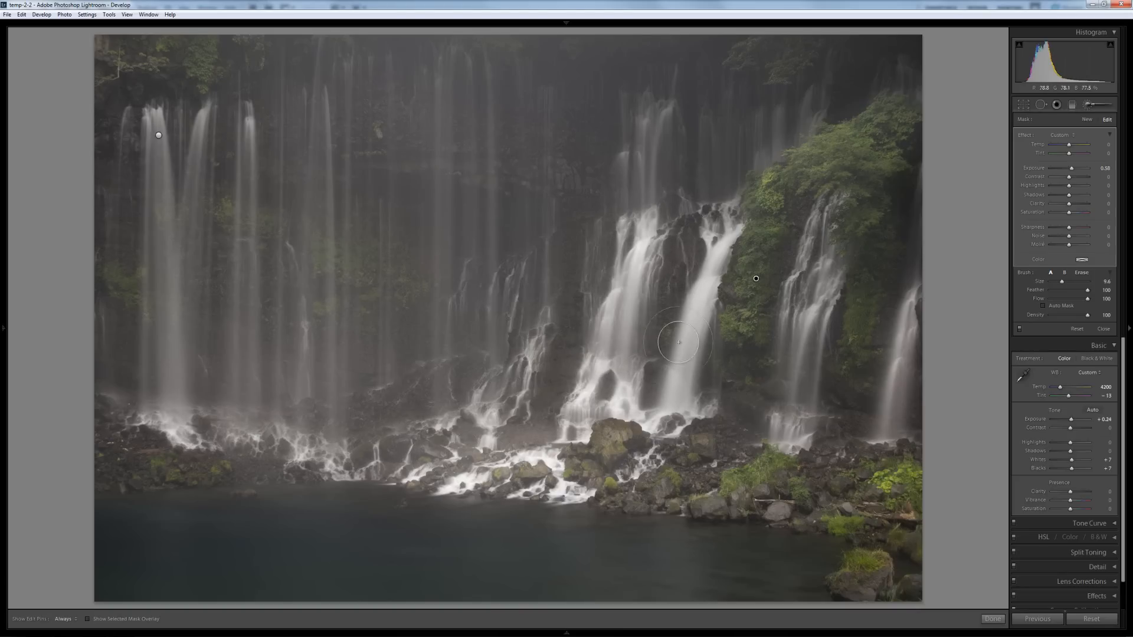
key(h)
key(h)
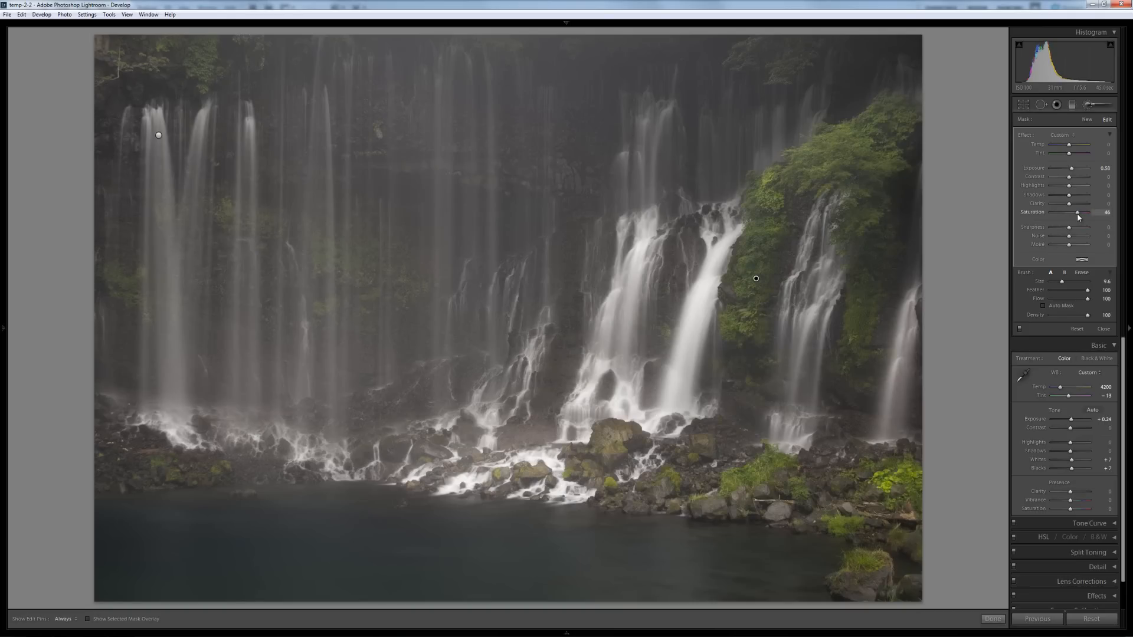
- Set the new mask's Saturation to 34 and Contrast to -20
drag(1077, 214, 1076, 214)
drag(1072, 182, 1072, 198)
click(1100, 106)
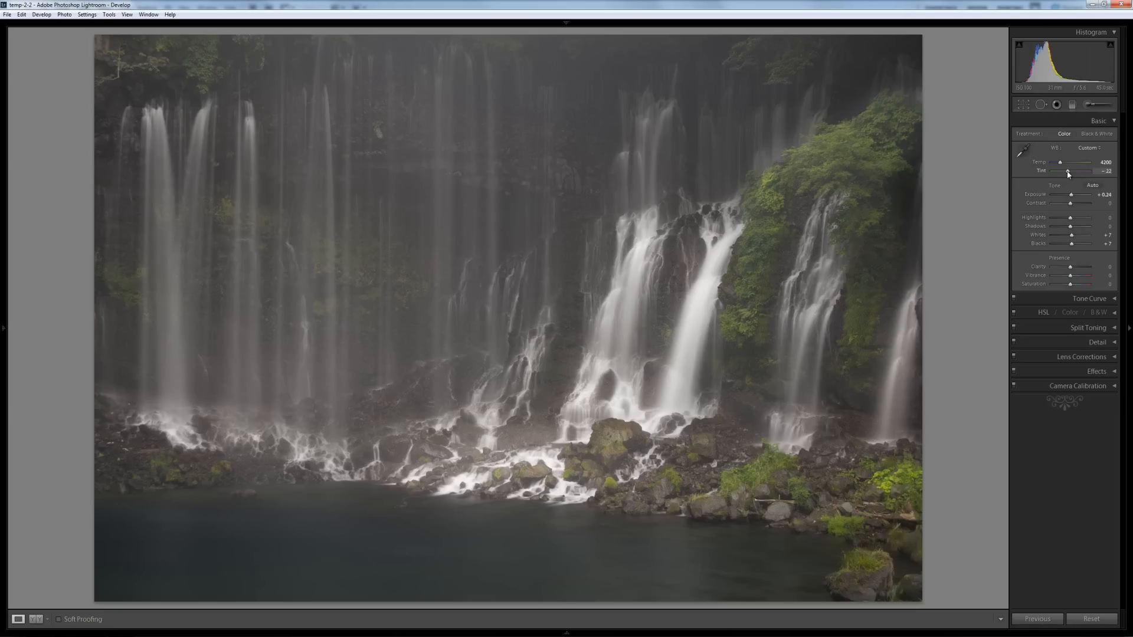
- Drag the global white-balance Tint slider from -13 to -22
drag(1067, 173, 1070, 174)
- Use an 18.4 brush with edit pins always shown, raising the mask's Exposure and Shadows to 34
click(1089, 106)
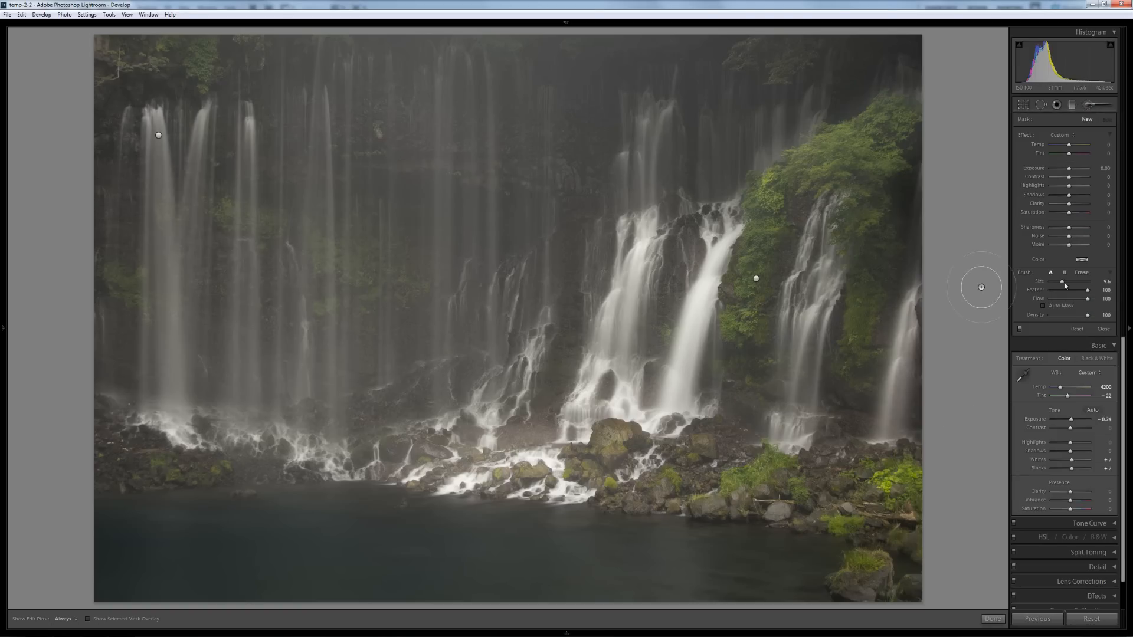
drag(1048, 284, 1067, 281)
key(h)
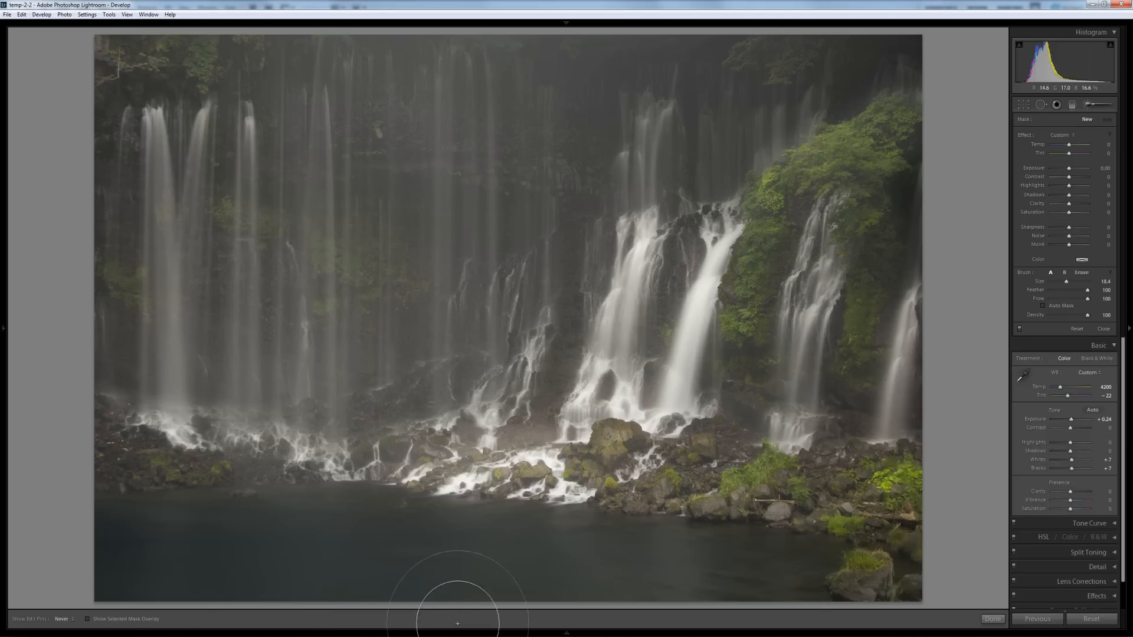
key(h)
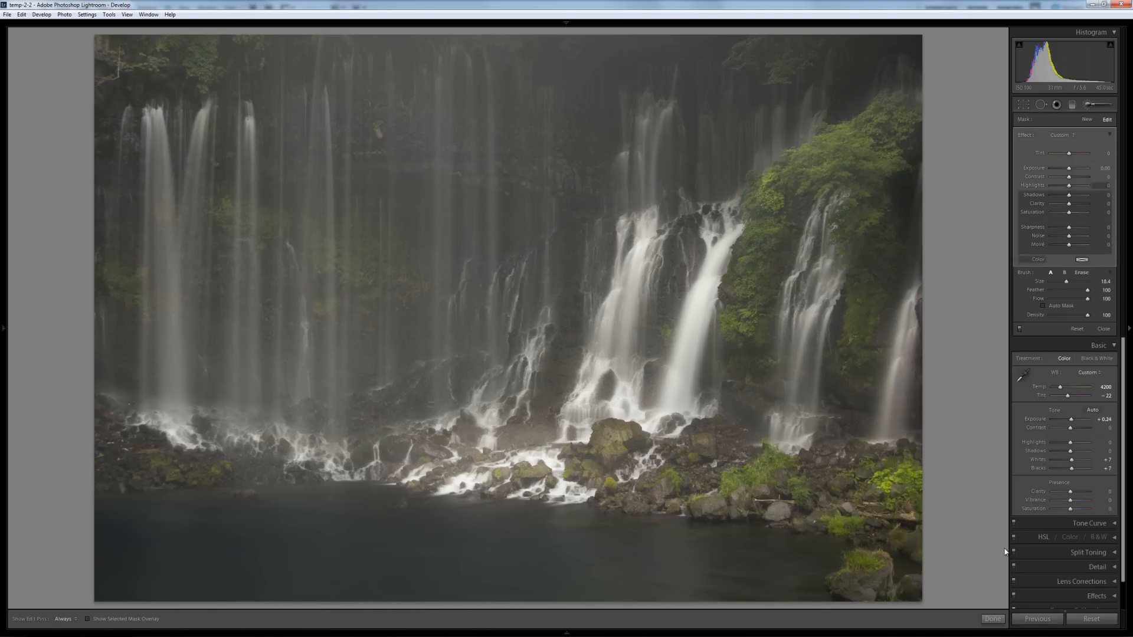
drag(1069, 169, 1073, 172)
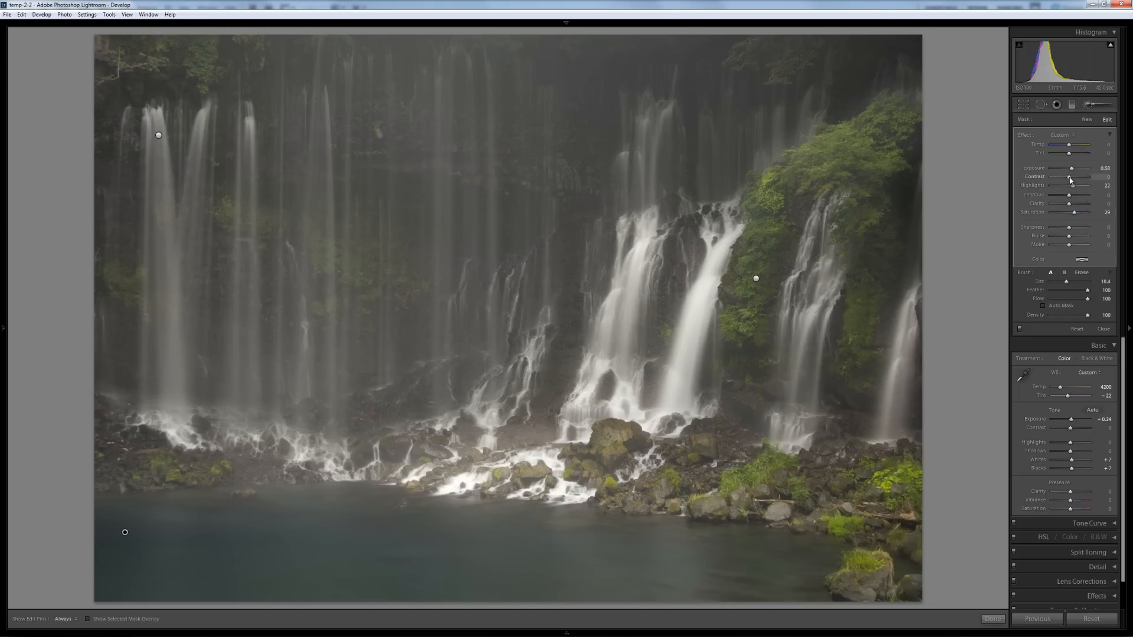
click(1072, 195)
drag(1073, 197, 1077, 197)
- Shape the Tone Curve to Highlights +6, Lights +18, Darks -11 and Shadows -7
click(1092, 106)
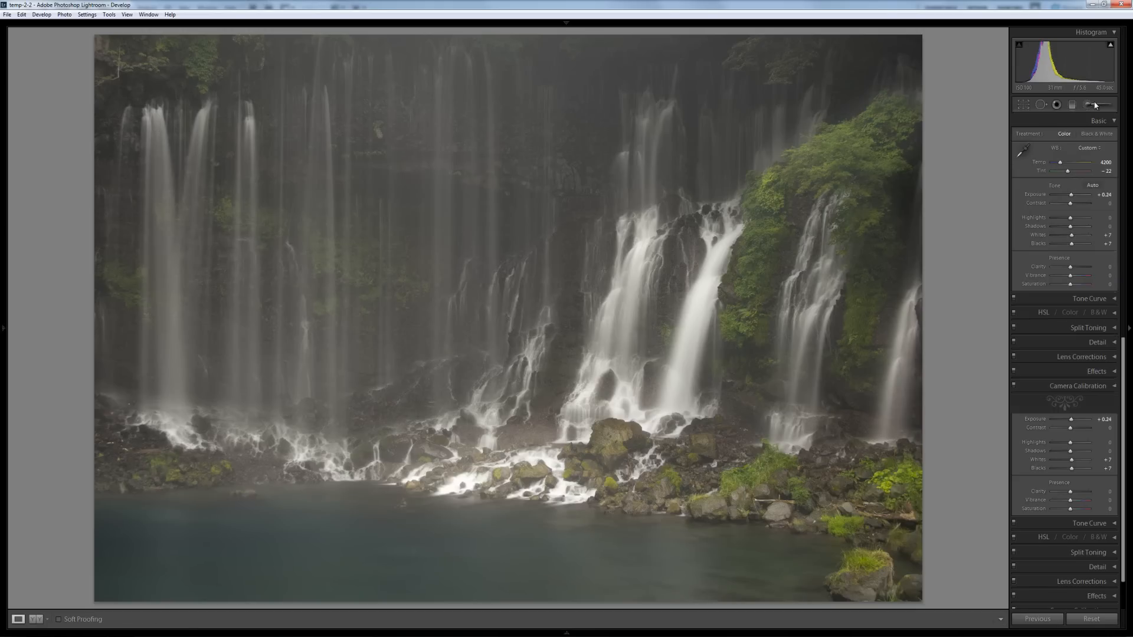
click(1082, 299)
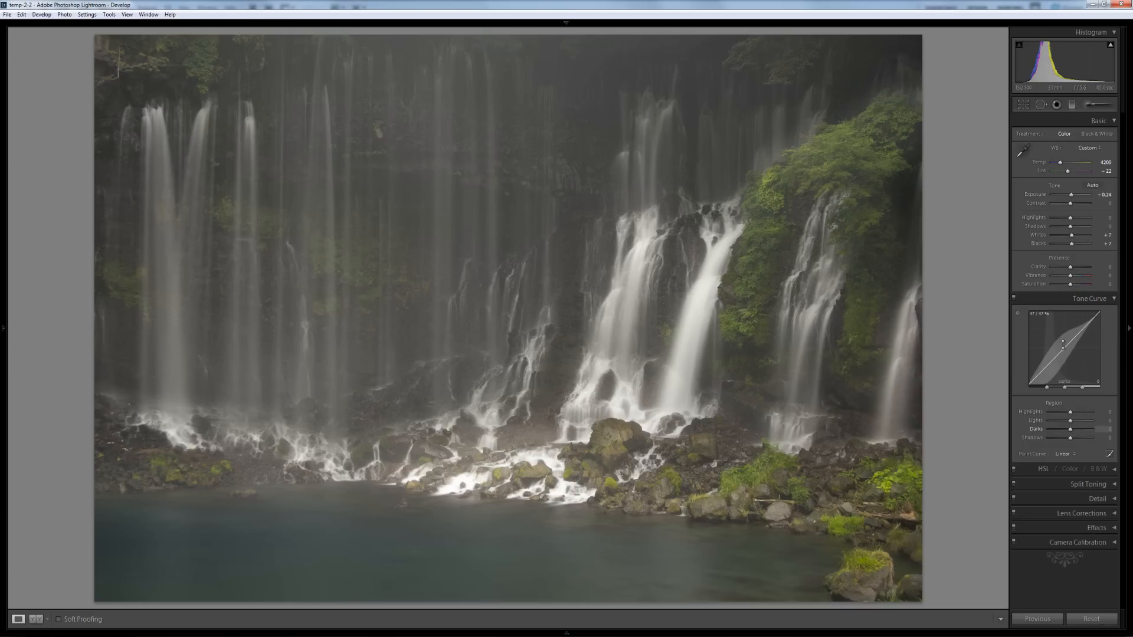
drag(1064, 344, 1069, 361)
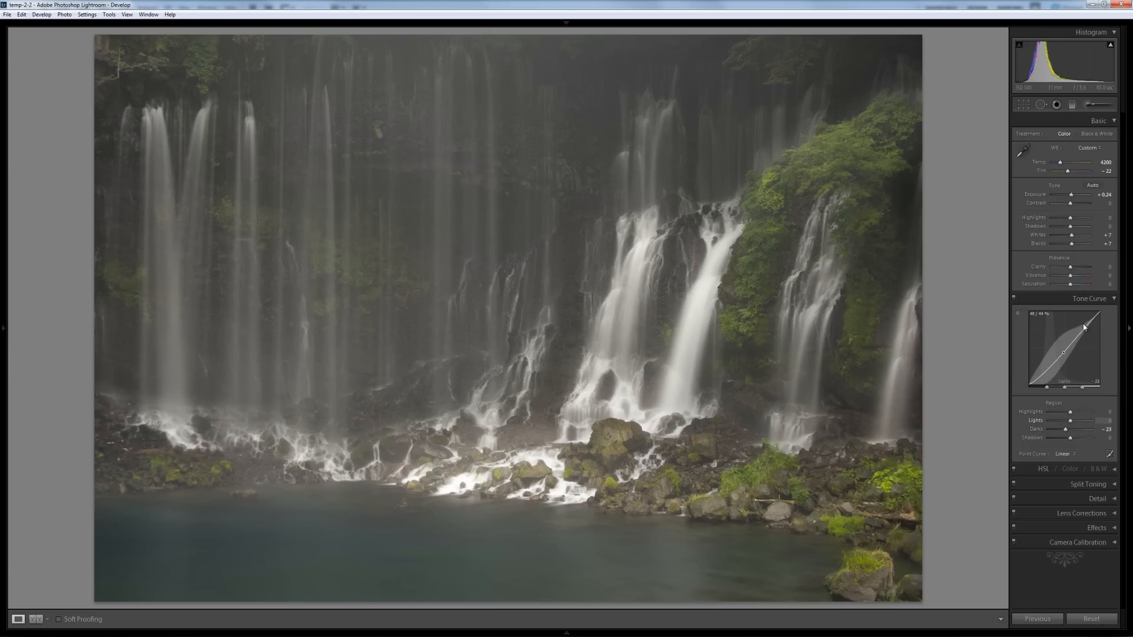
drag(1087, 324, 1084, 313)
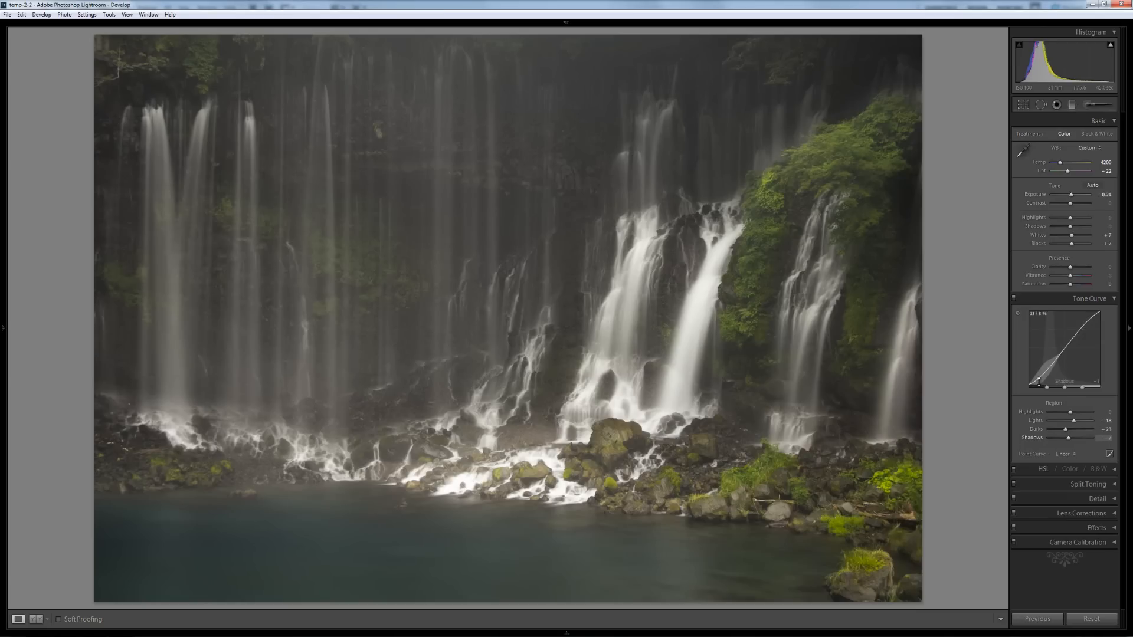
drag(1040, 380, 1041, 389)
drag(1058, 341, 1059, 337)
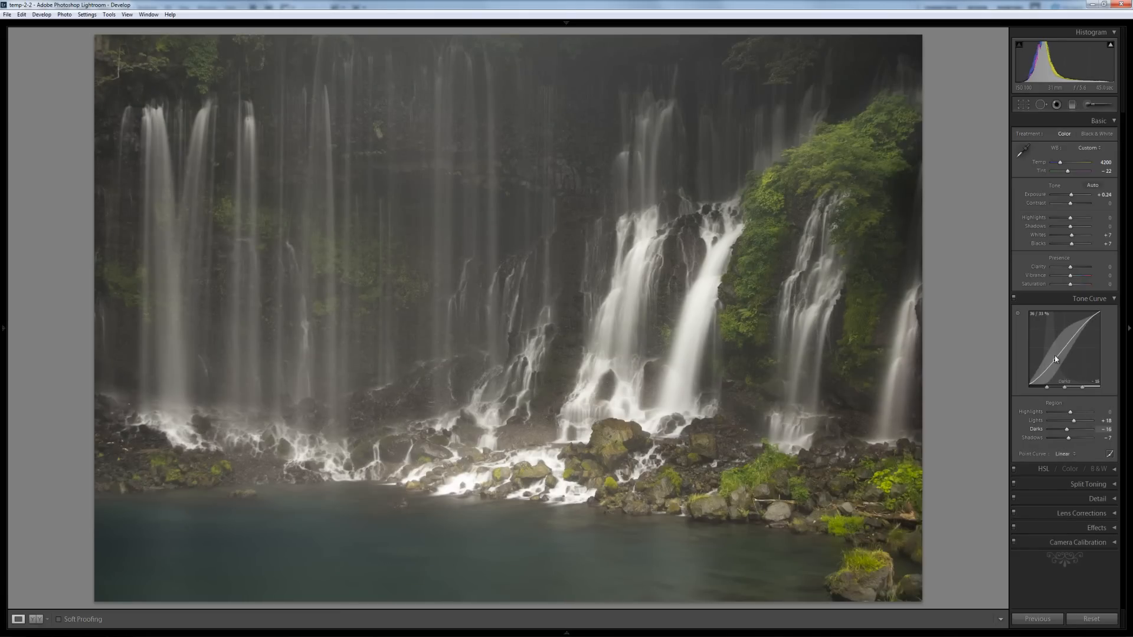
drag(1054, 353, 1054, 361)
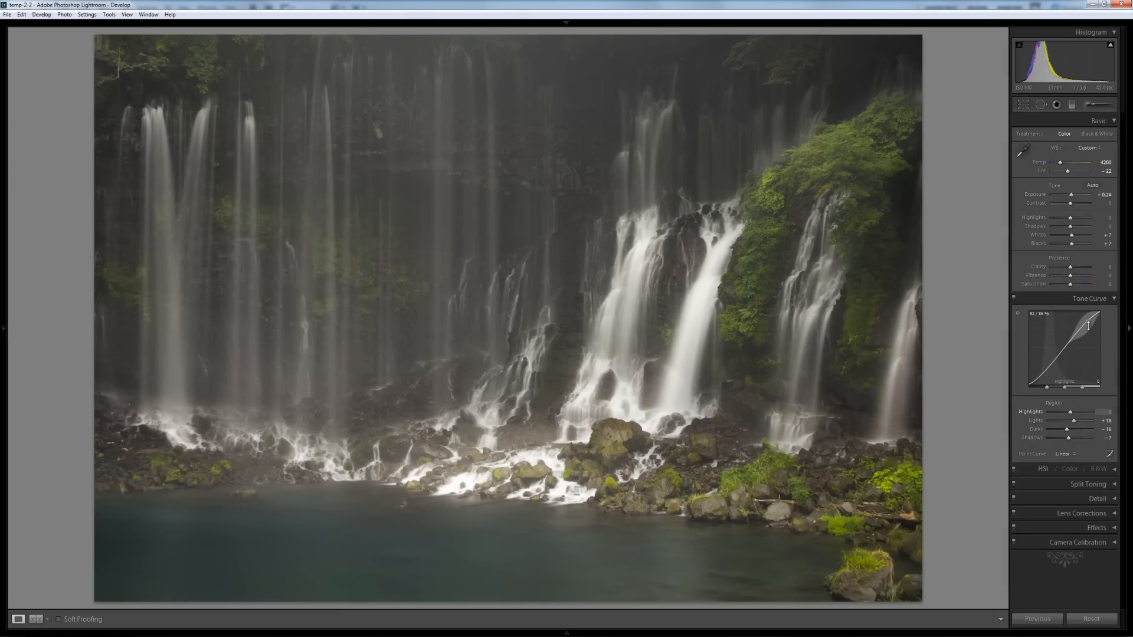
drag(1088, 320, 1050, 339)
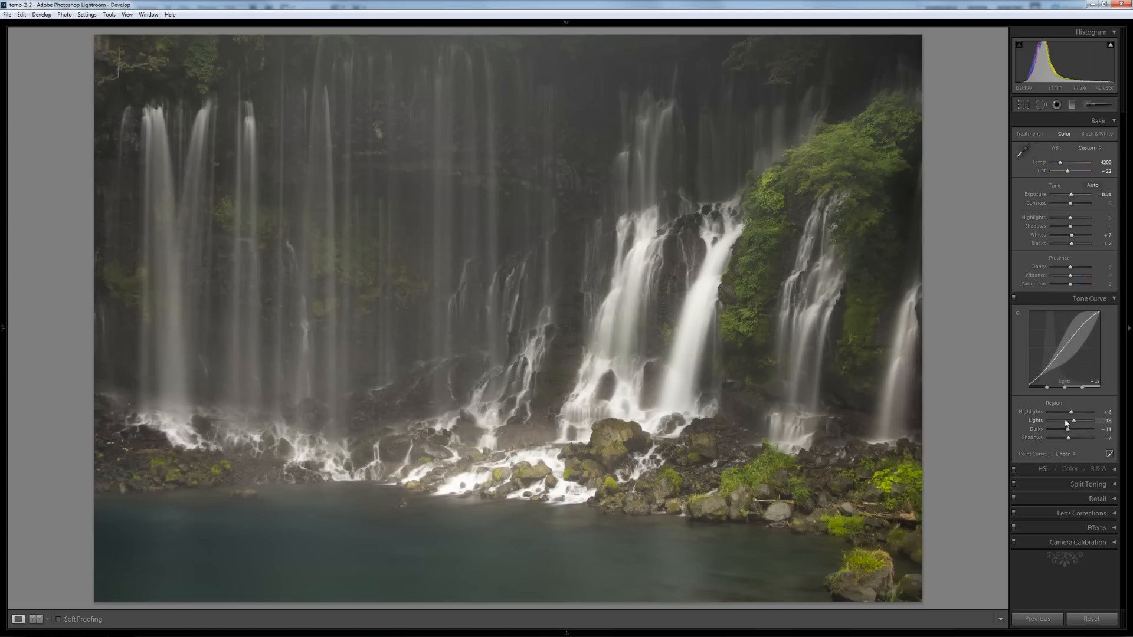
click(1096, 300)
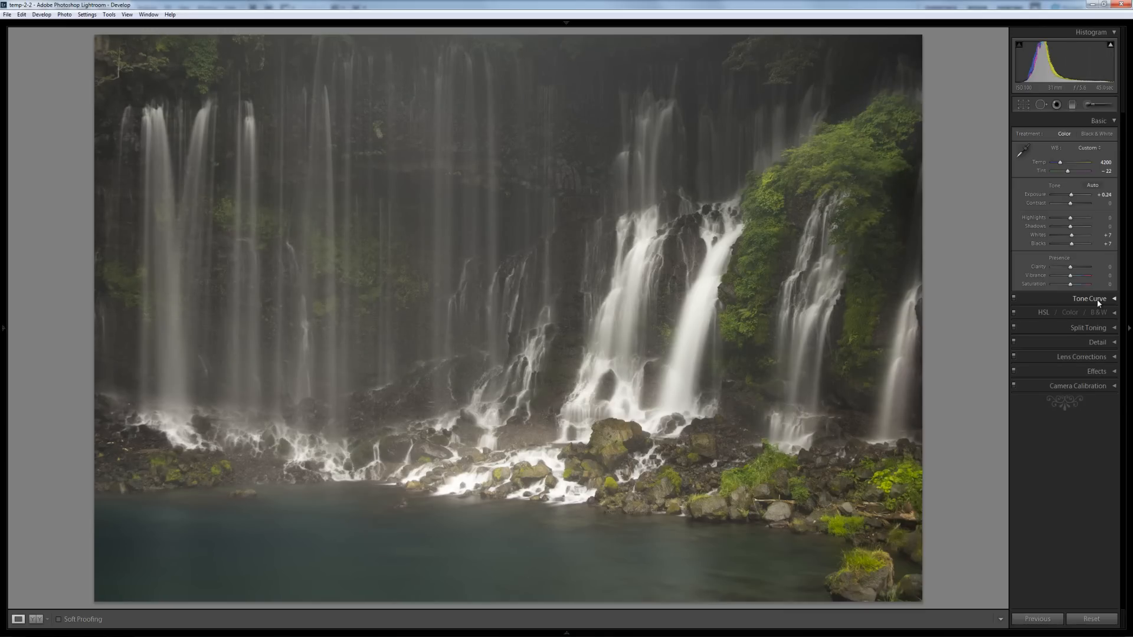
- Lower the left-waterfall brush mask's Exposure to 0.68 and add a little Contrast
click(1100, 108)
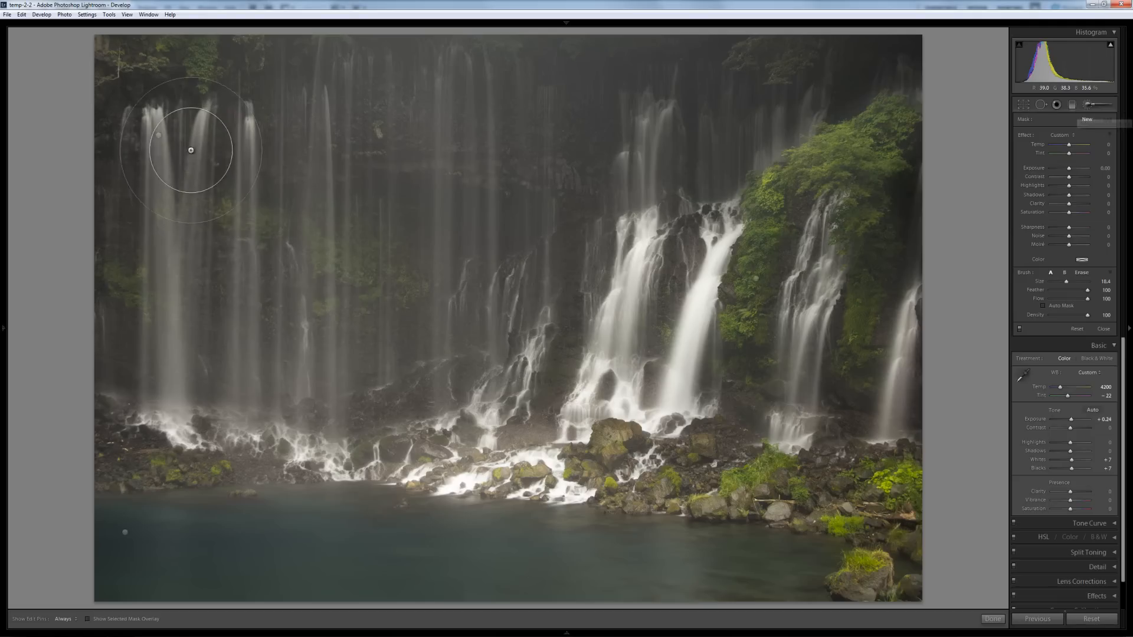
click(158, 135)
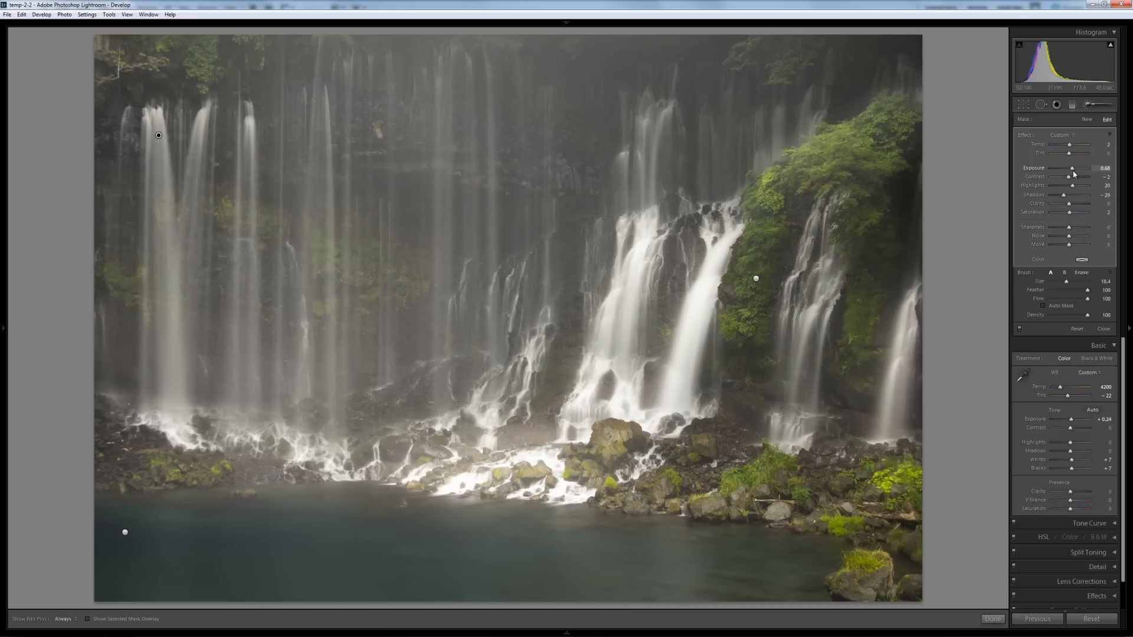
drag(1072, 171, 1074, 173)
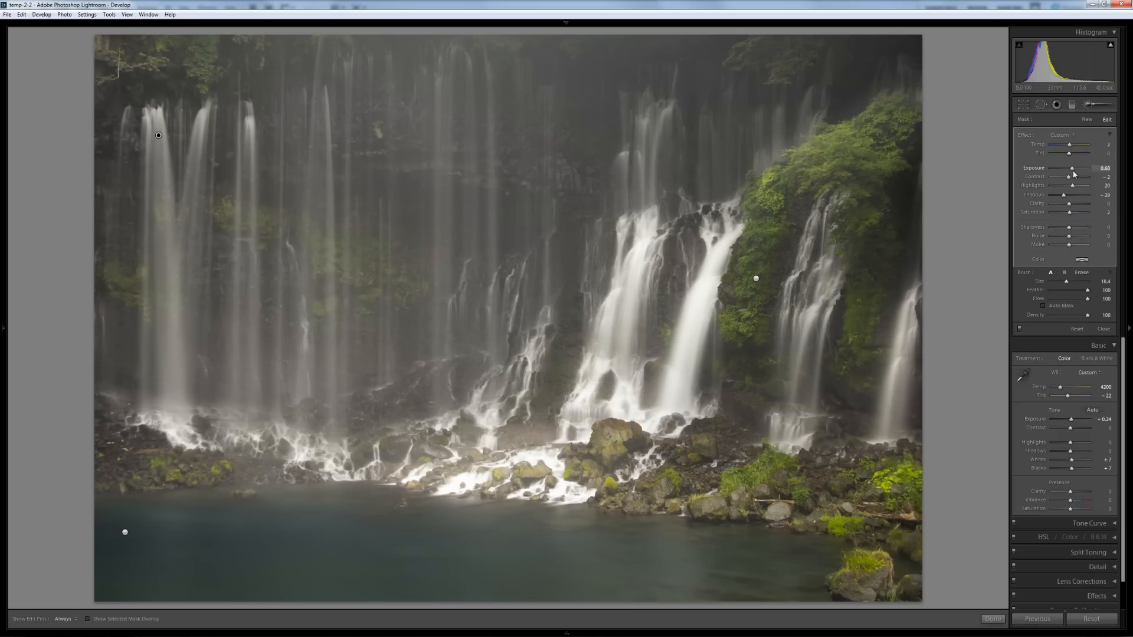
drag(1071, 180, 1073, 180)
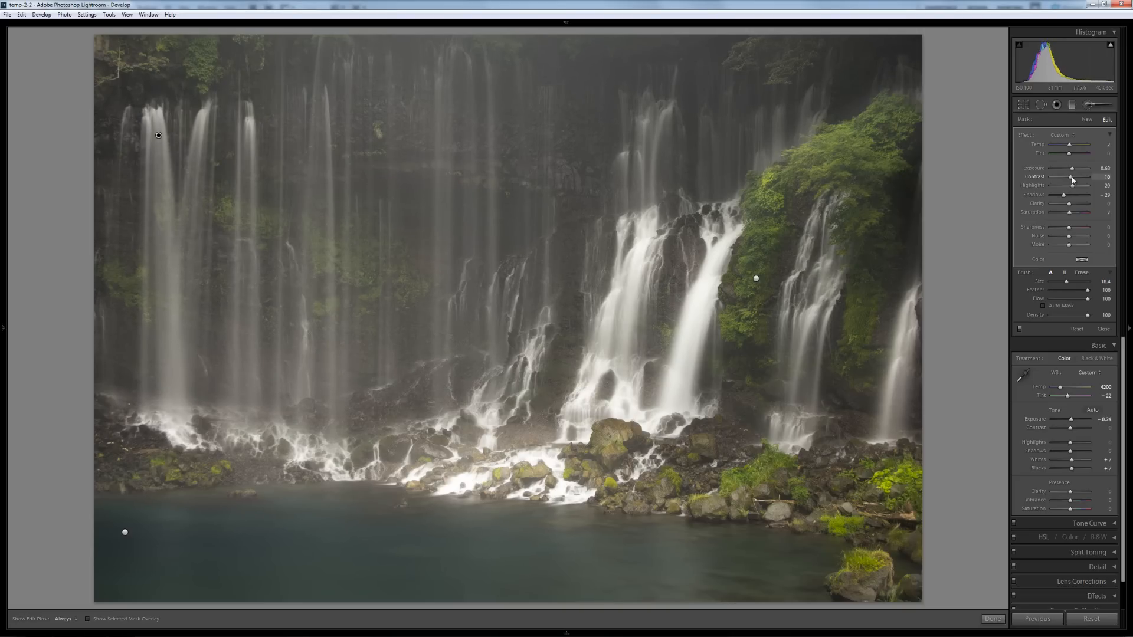
click(1096, 106)
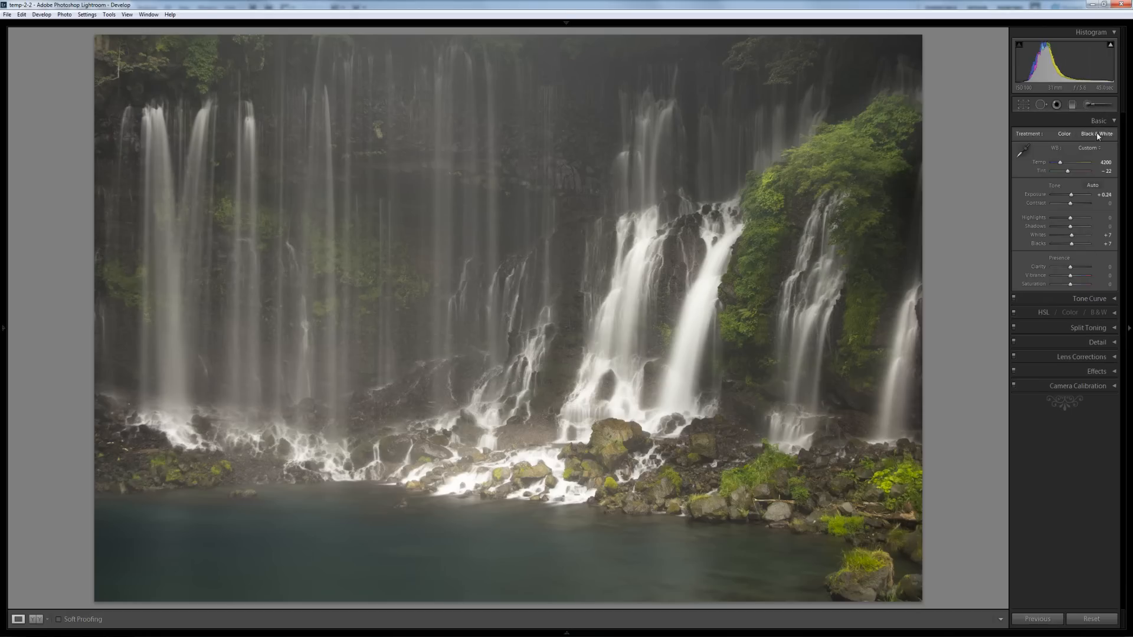
- Set the Camera Calibration Green Primary to Hue -41 and Saturation -17
click(1104, 123)
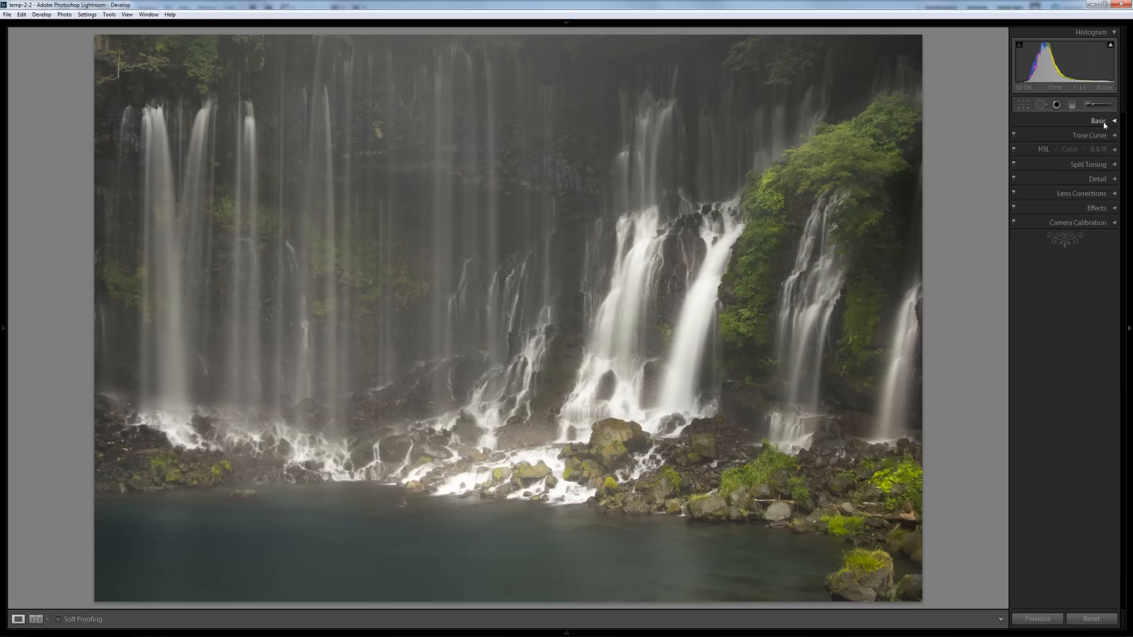
click(1088, 226)
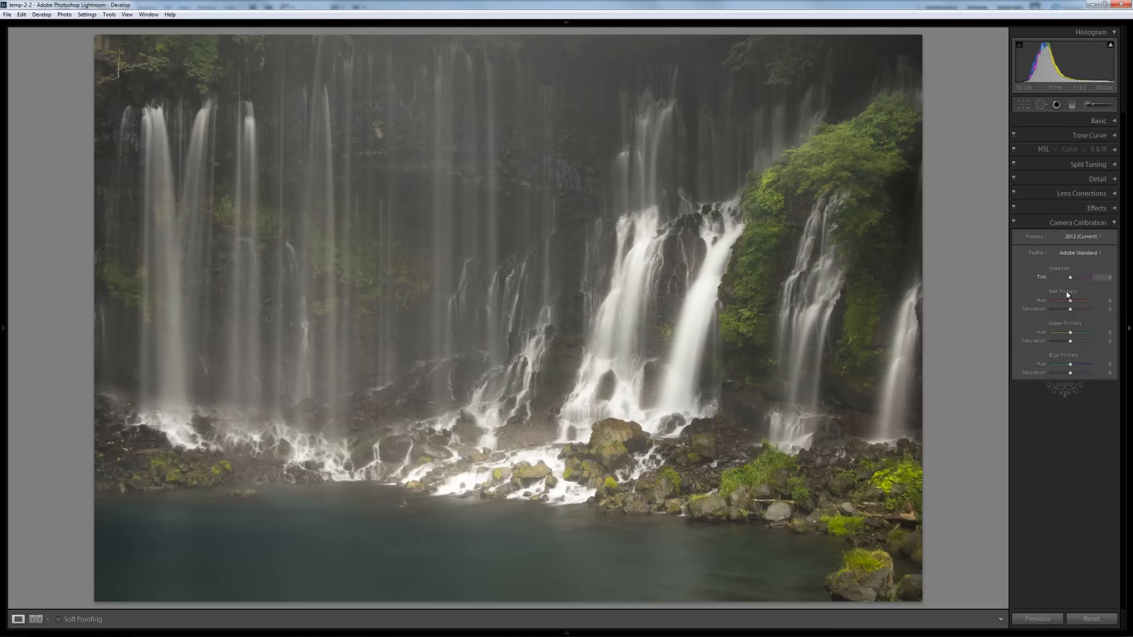
drag(1070, 334, 1071, 338)
drag(1081, 337, 1063, 338)
drag(1070, 341, 1065, 344)
drag(1064, 344, 1066, 348)
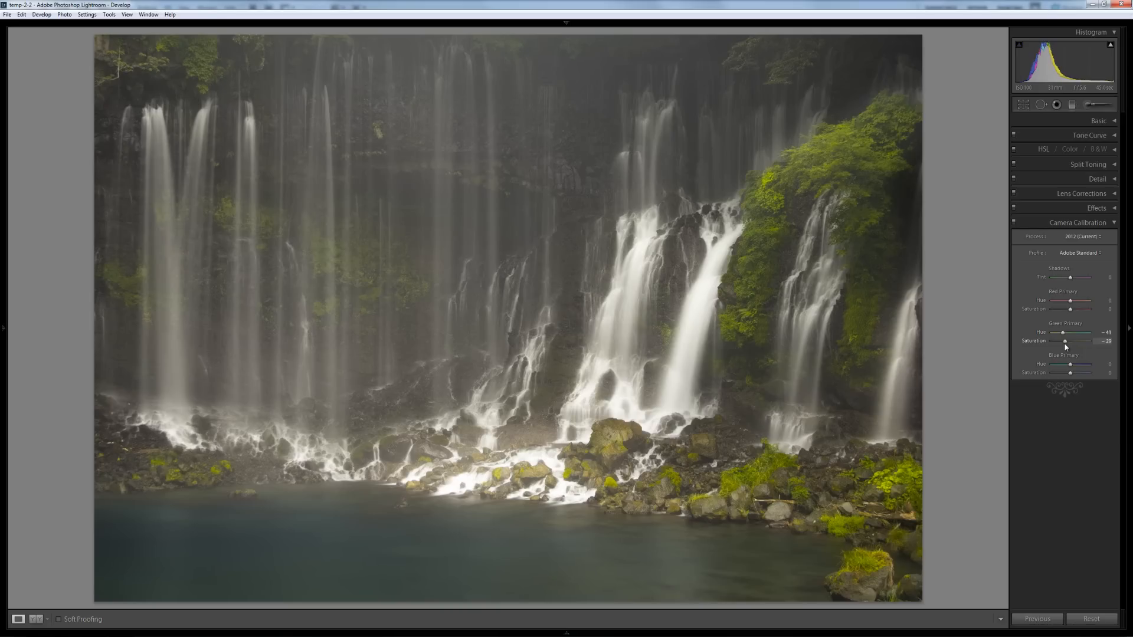
drag(1066, 347, 1065, 372)
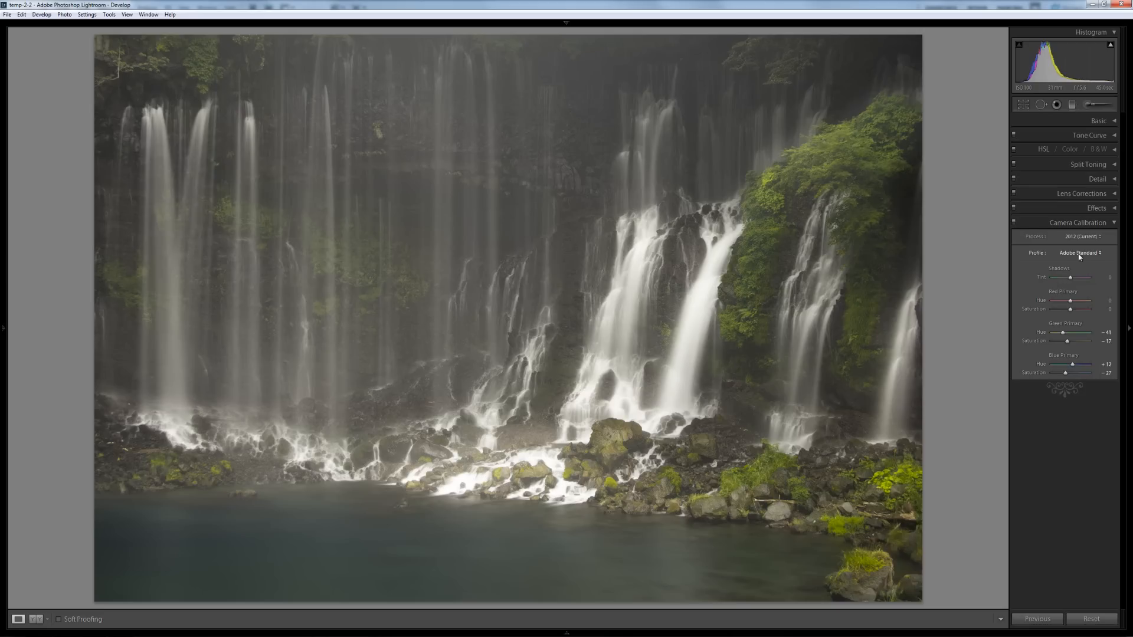
- Export the finished waterfall photo again using Export with Previous
click(1096, 224)
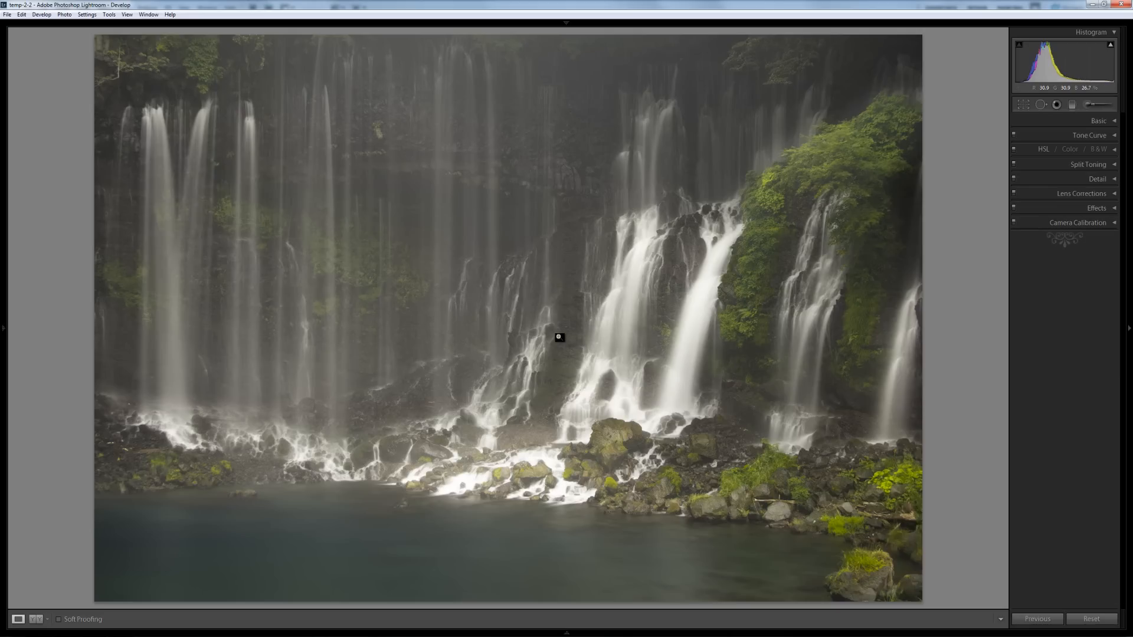
right_click(557, 336)
mouse_move(596, 537)
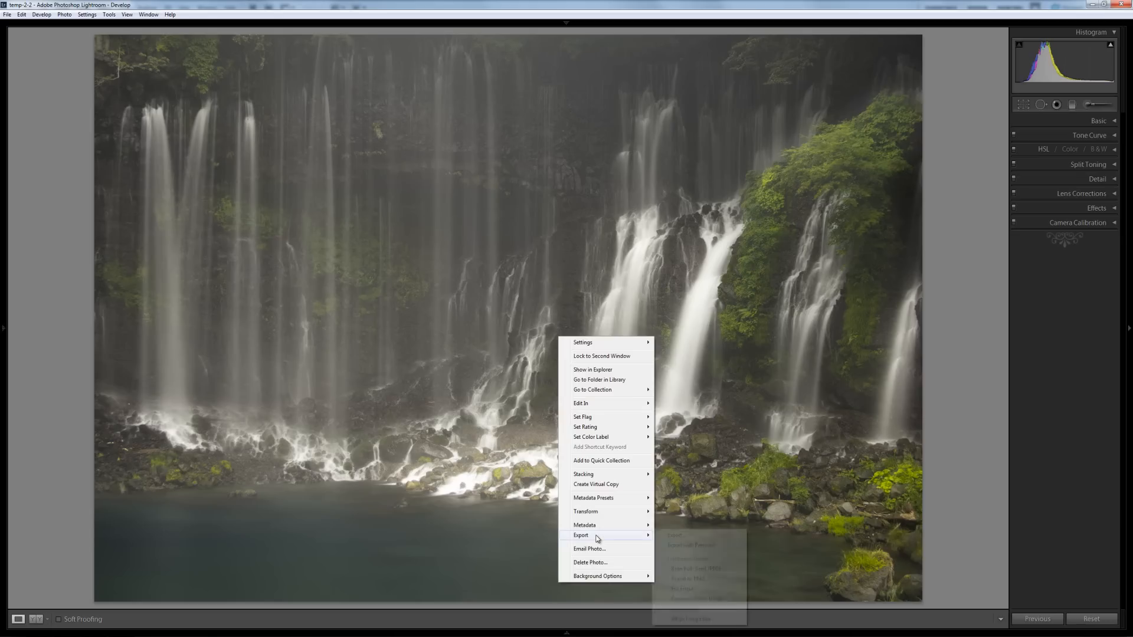
click(678, 545)
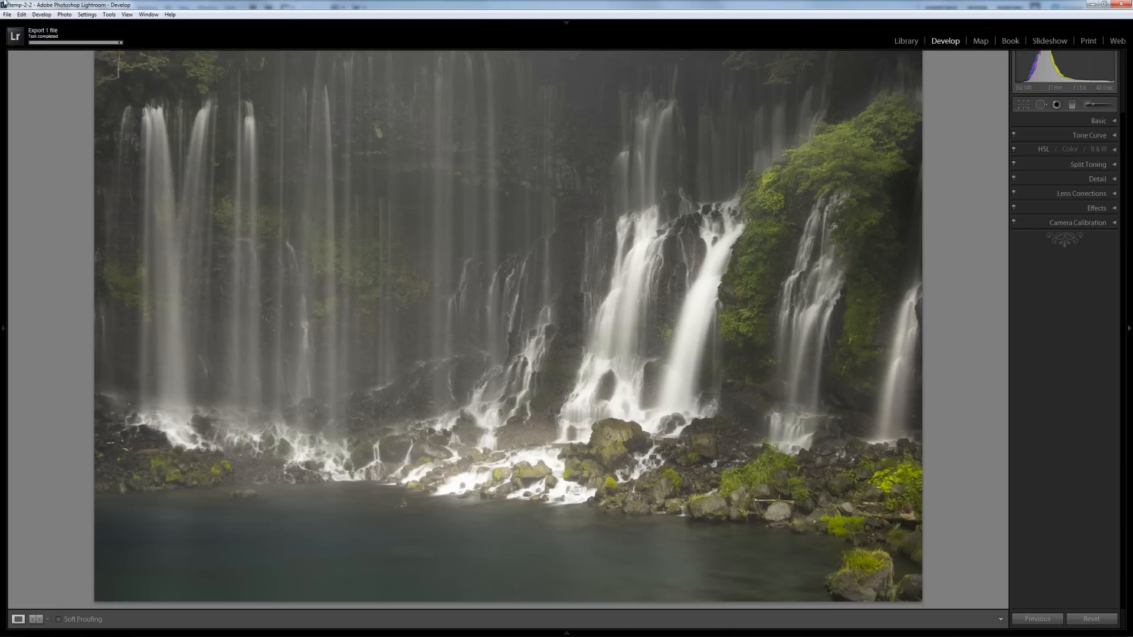
mouse_move(39, 30)
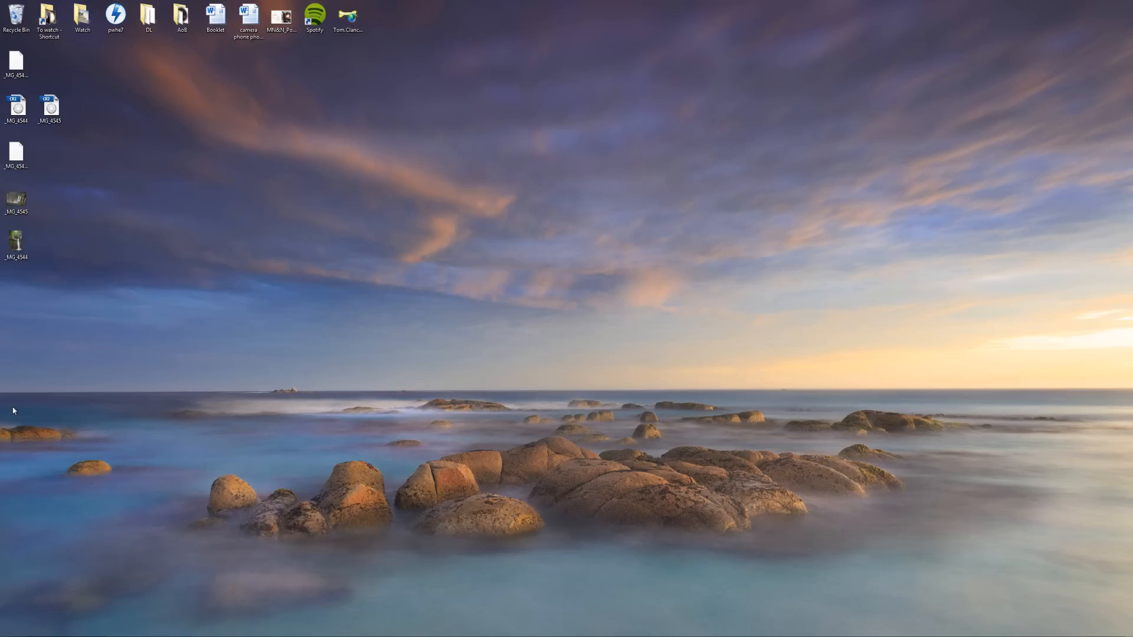
- Open the exported _MG_4545 image in Photoshop and relaunch Lightroom 4
drag(16, 241, 50, 292)
drag(16, 201, 162, 631)
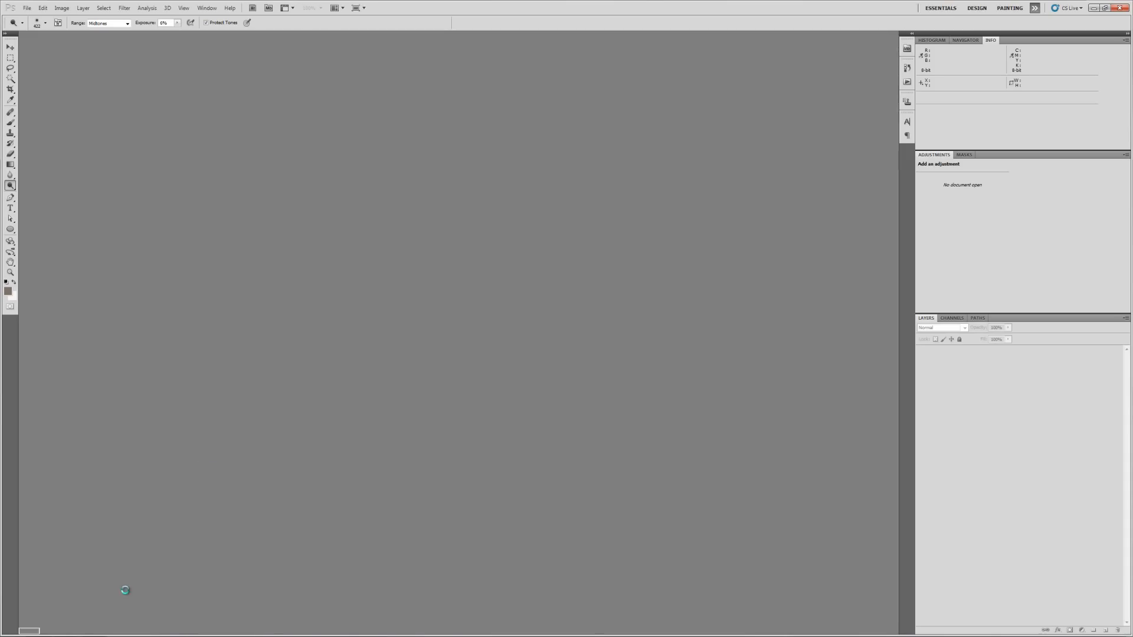
key(super)
click(56, 395)
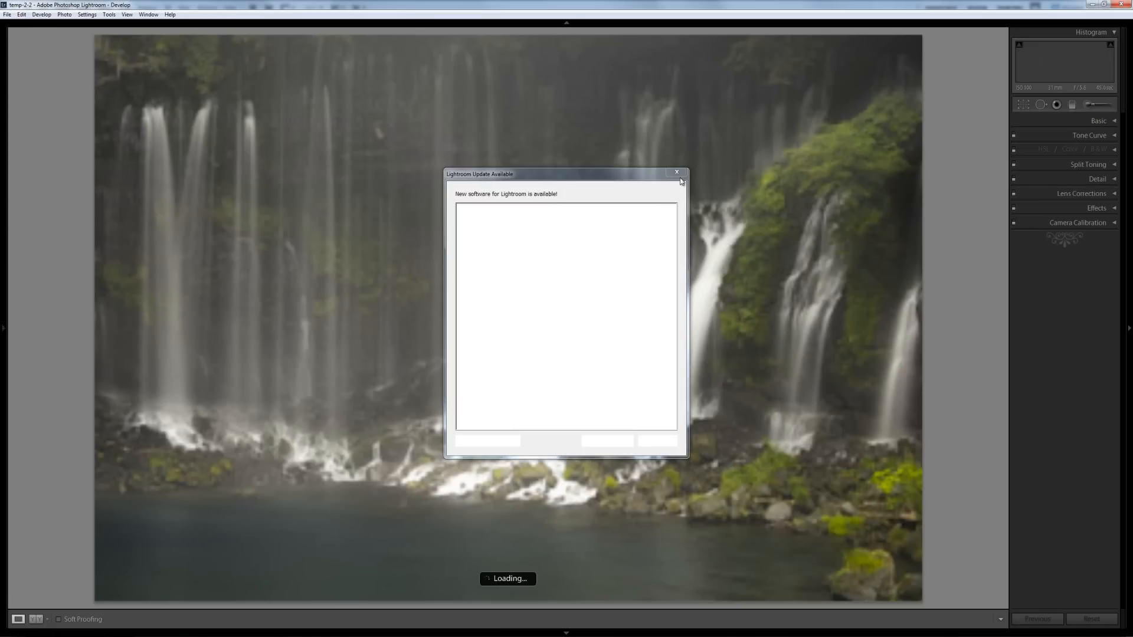
- Show the original and edited waterfall side by side in Lightroom's Before/After view, with the right panel collapsed
click(35, 619)
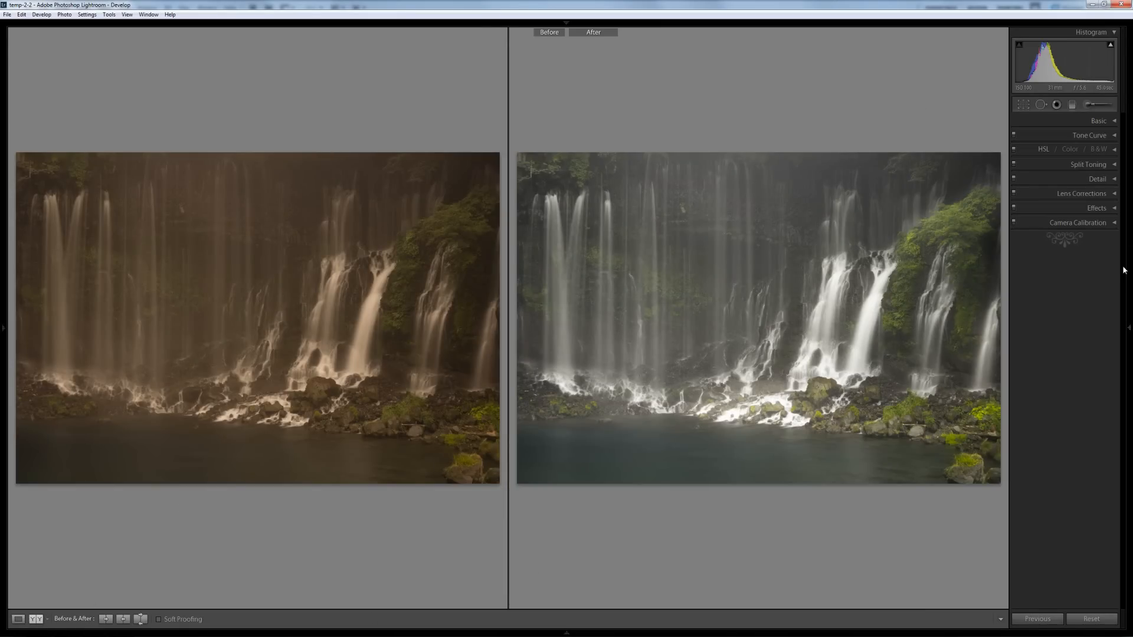
click(1129, 279)
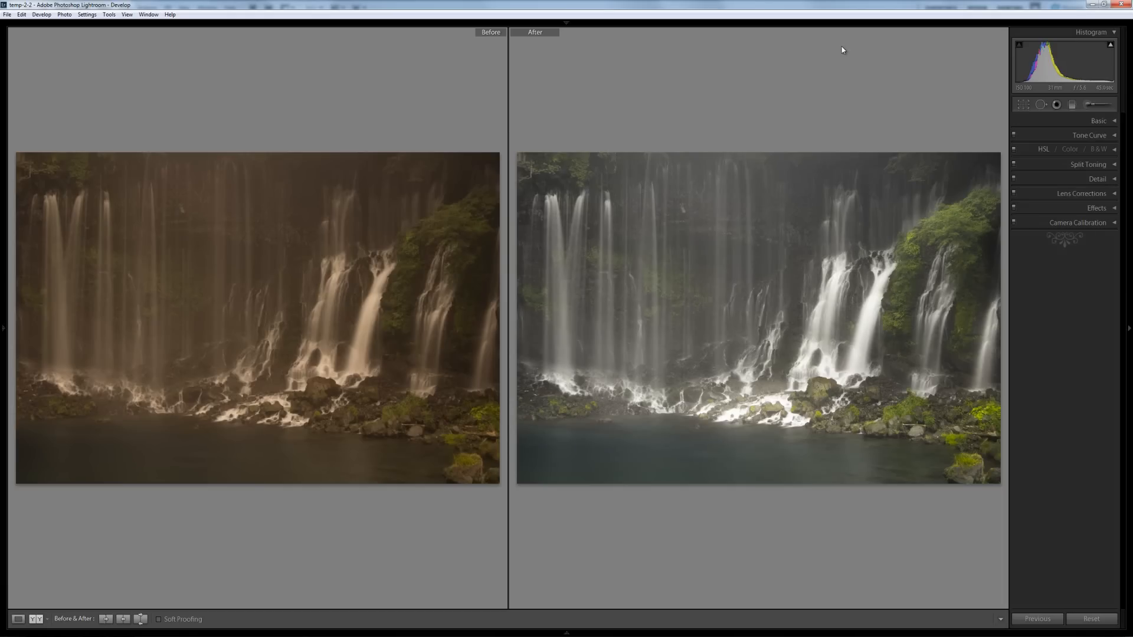
click(1129, 272)
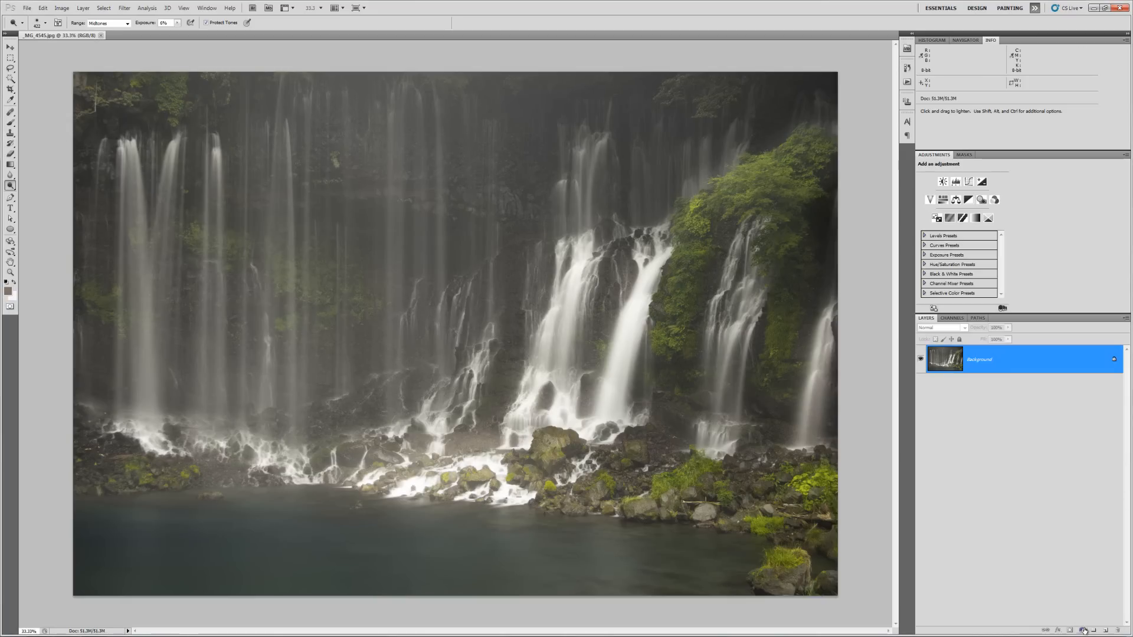
- Add a Threshold adjustment layer and pick the Color Sampler tool
click(1083, 631)
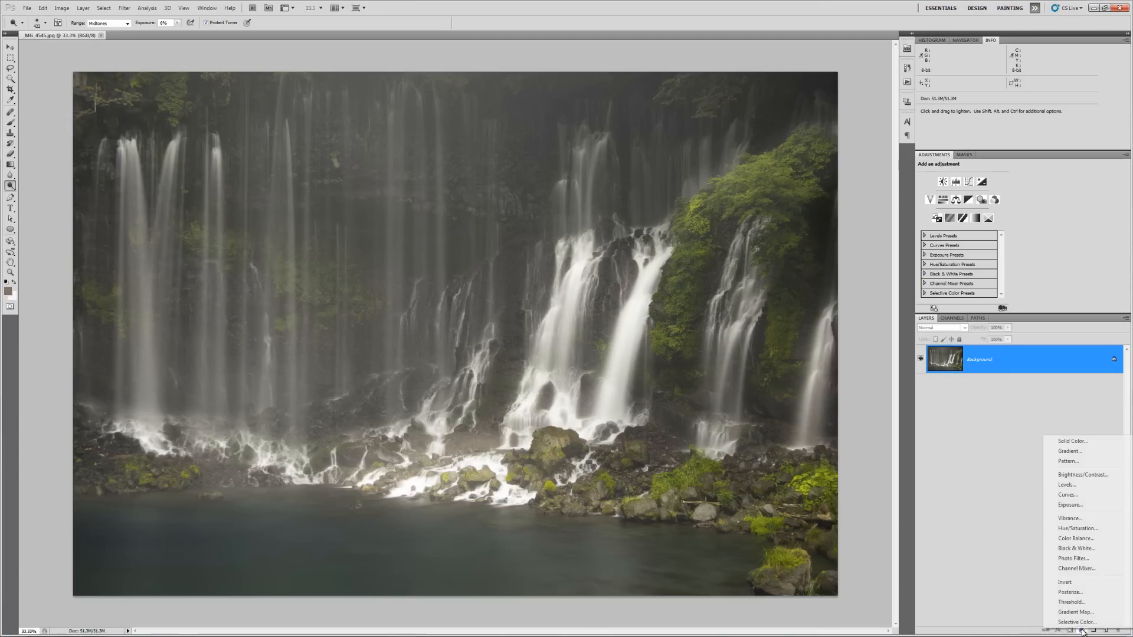
click(1069, 603)
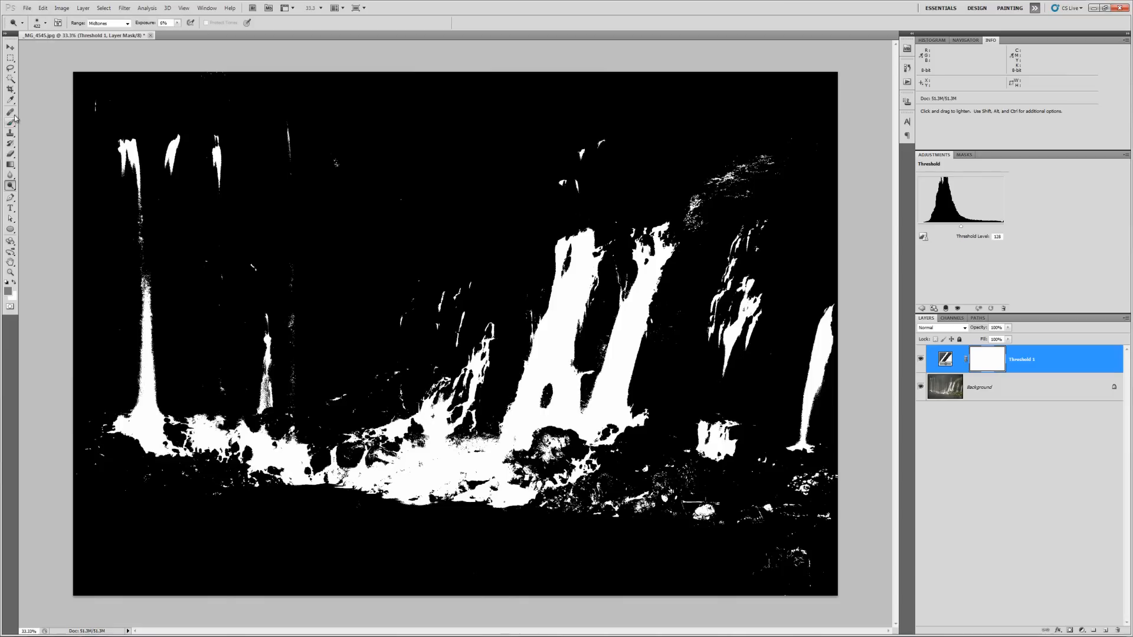
click(10, 99)
click(44, 110)
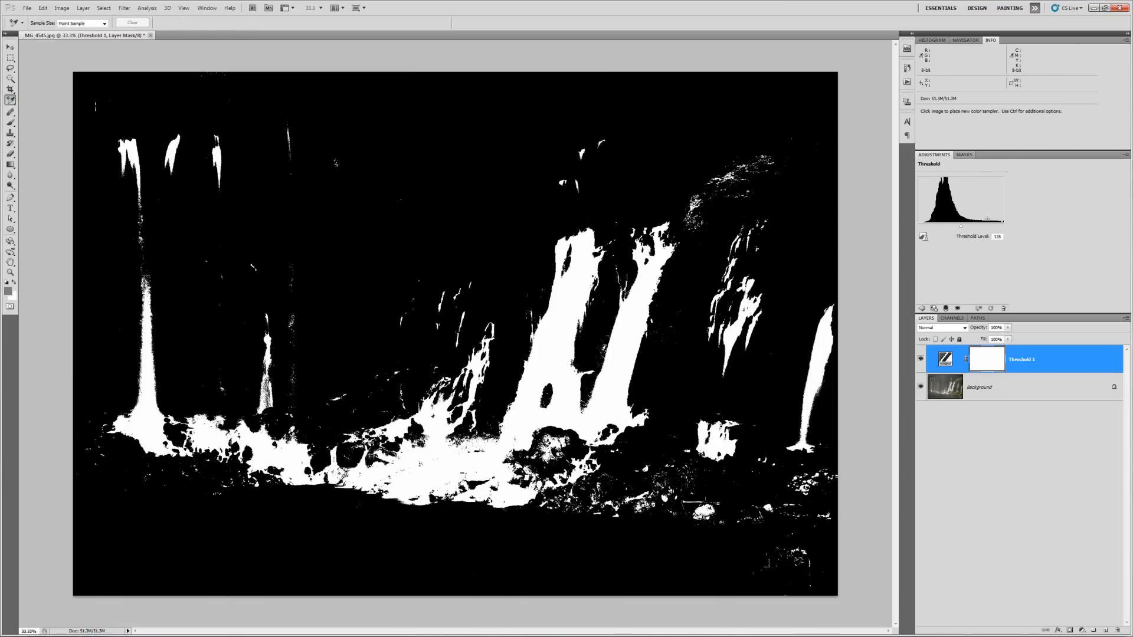
- Mark the darkest and brightest spots with colour samplers via the threshold slider, then delete Threshold 1
drag(961, 226, 927, 227)
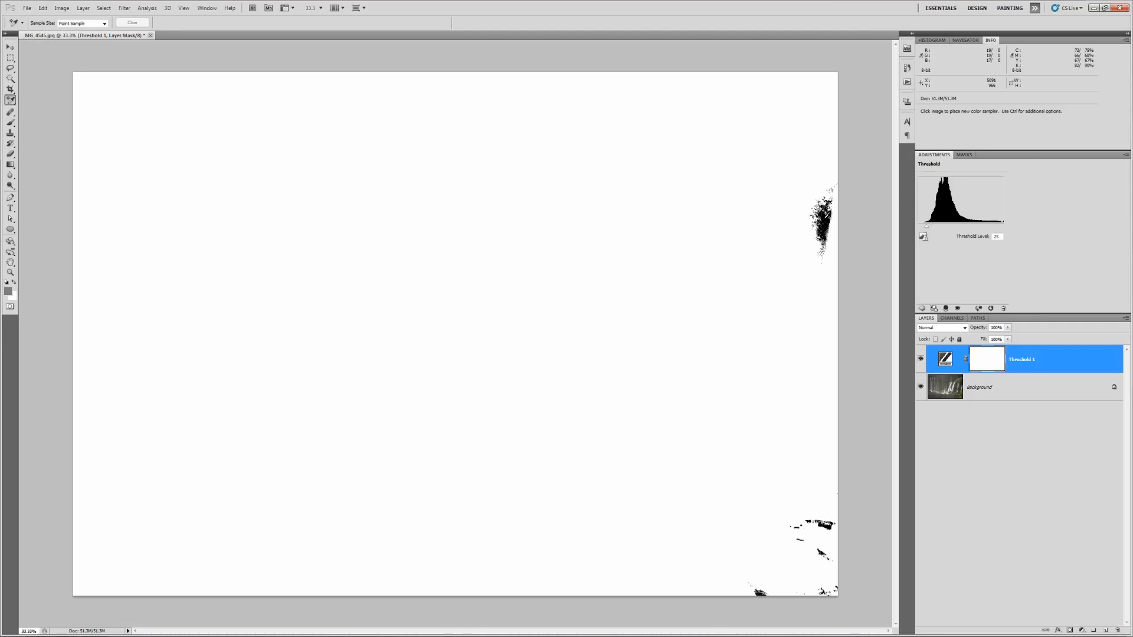
click(823, 219)
drag(929, 256, 1000, 257)
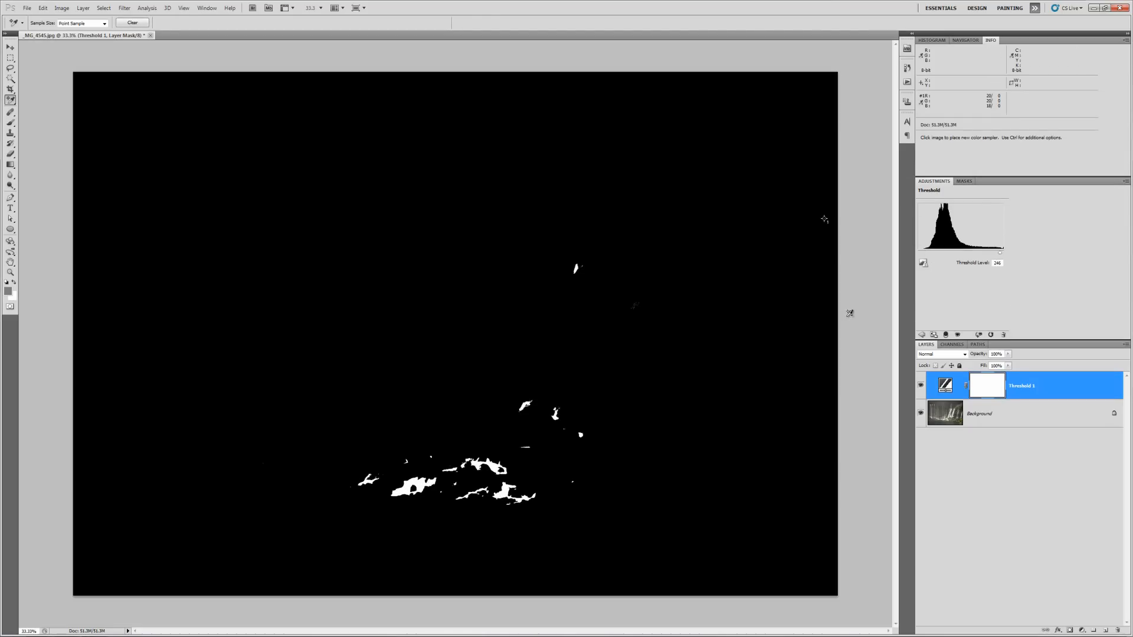
click(406, 487)
drag(1030, 400, 1118, 630)
click(1081, 630)
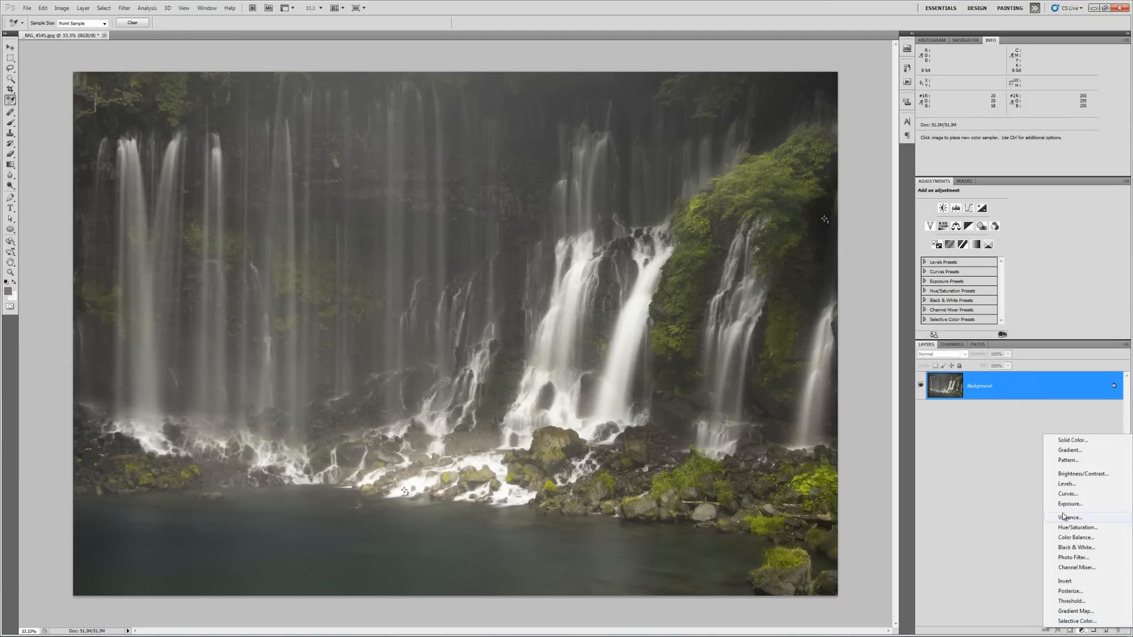
- Add a Curves adjustment layer and set its black point from colour sampler #1
click(1067, 493)
click(923, 222)
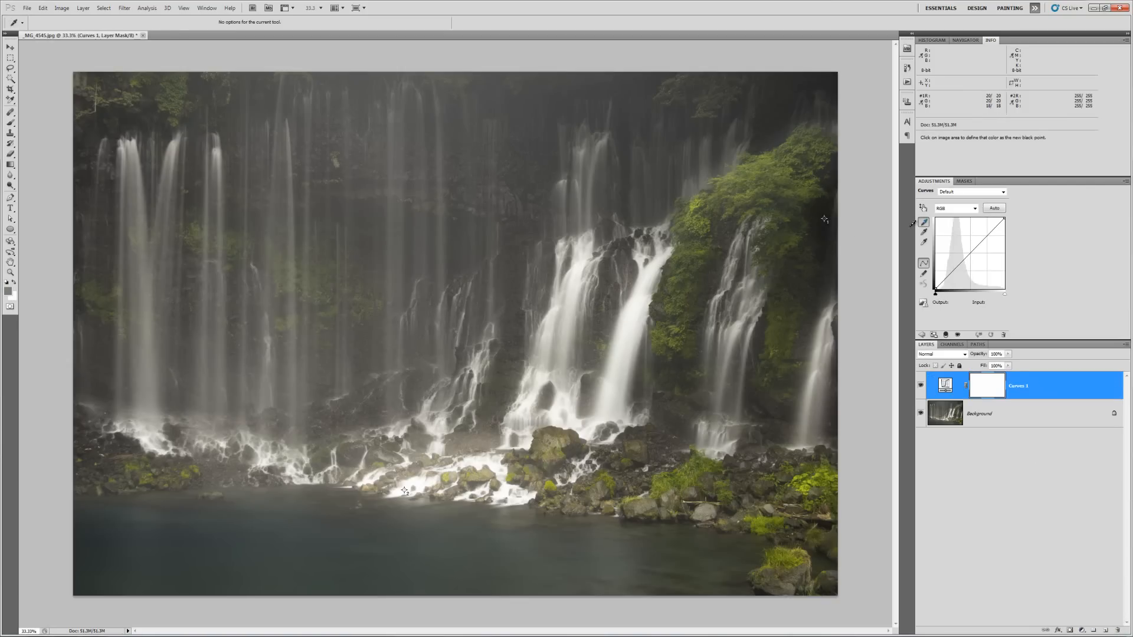
click(825, 218)
click(923, 242)
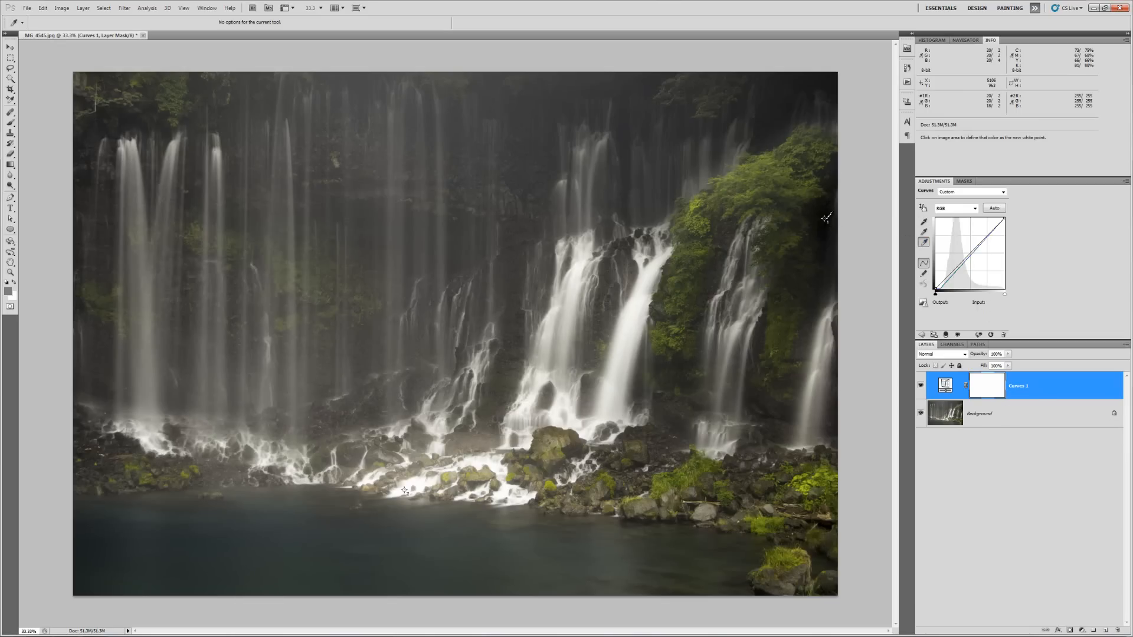
click(1031, 378)
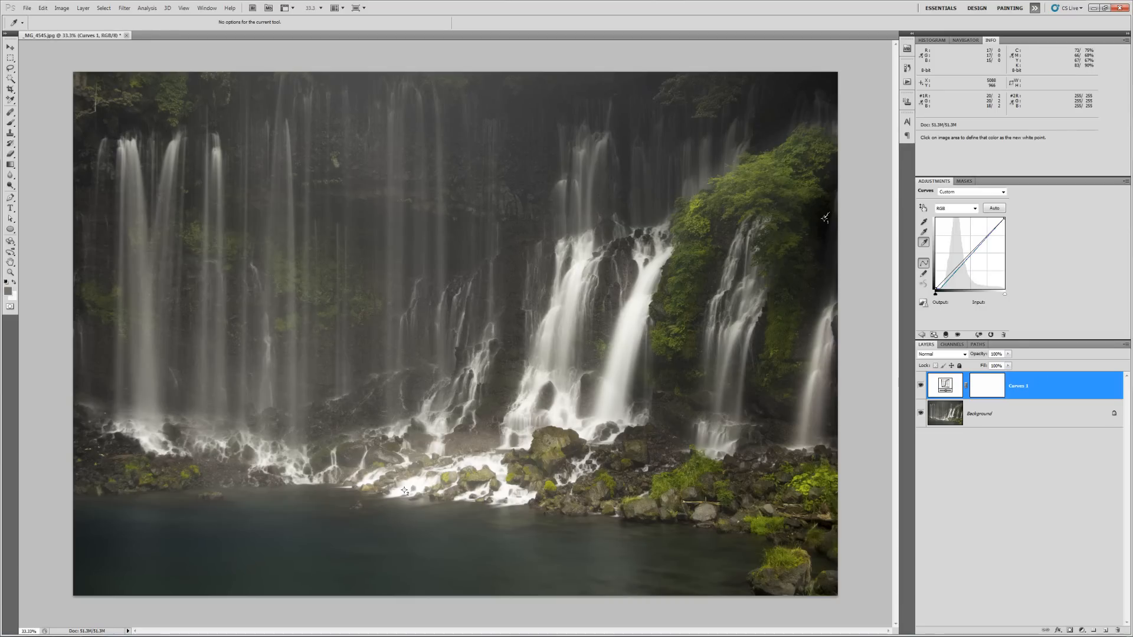
right_click(825, 219)
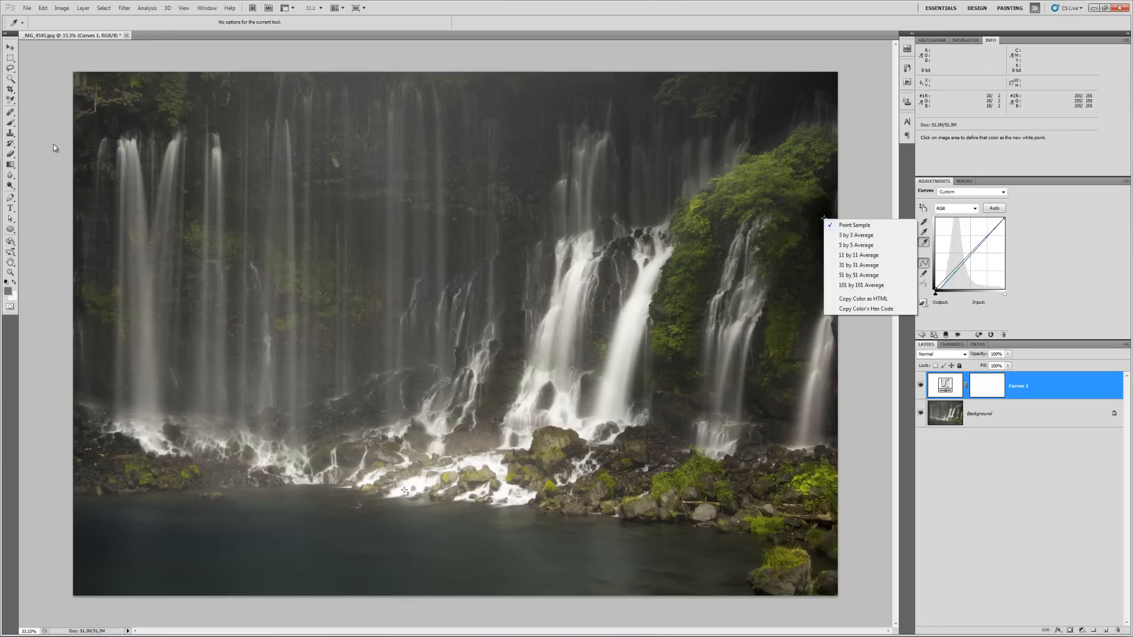
click(10, 49)
click(10, 48)
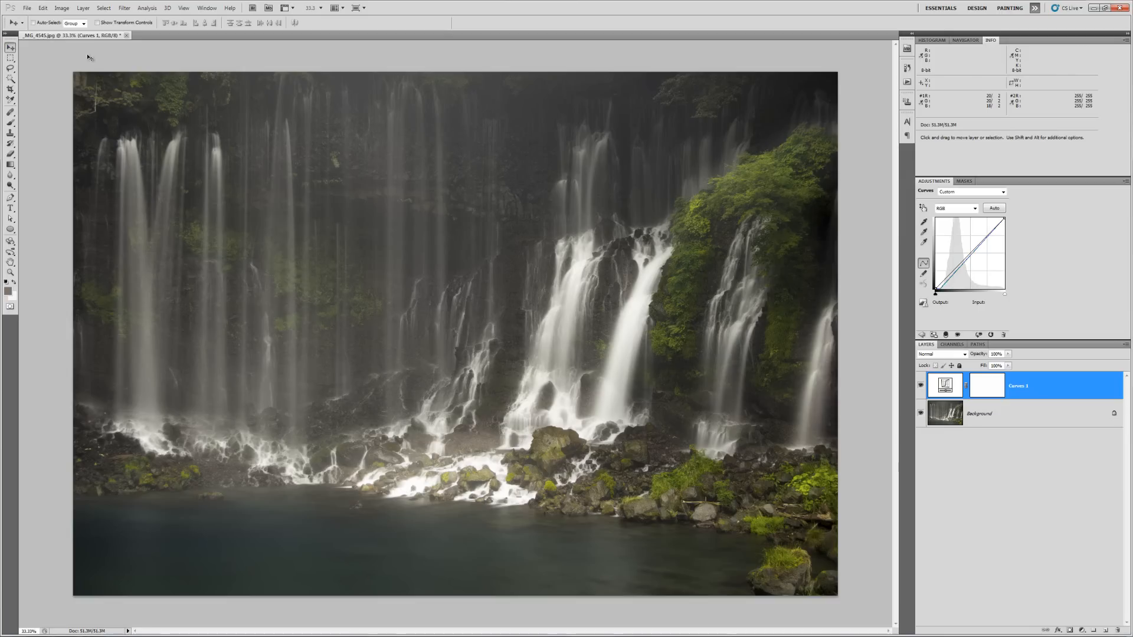
- Toggle the Curves 1 layer on and off to compare the deepened shadows
click(920, 386)
click(920, 386)
click(920, 386)
click(919, 387)
click(920, 387)
click(919, 387)
click(920, 387)
click(920, 387)
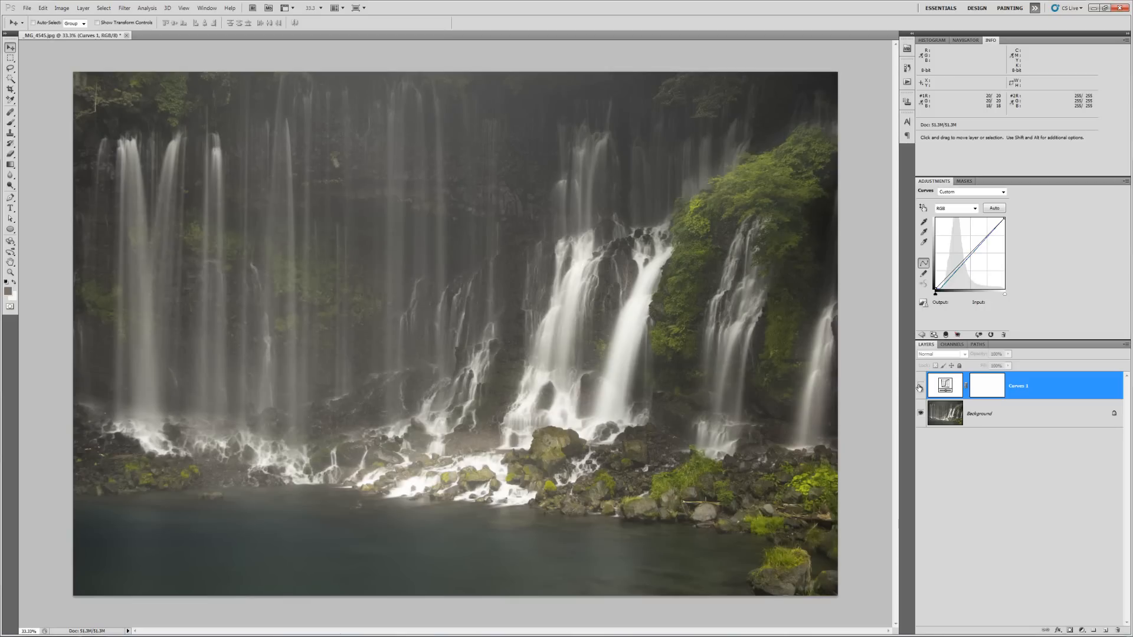
click(920, 386)
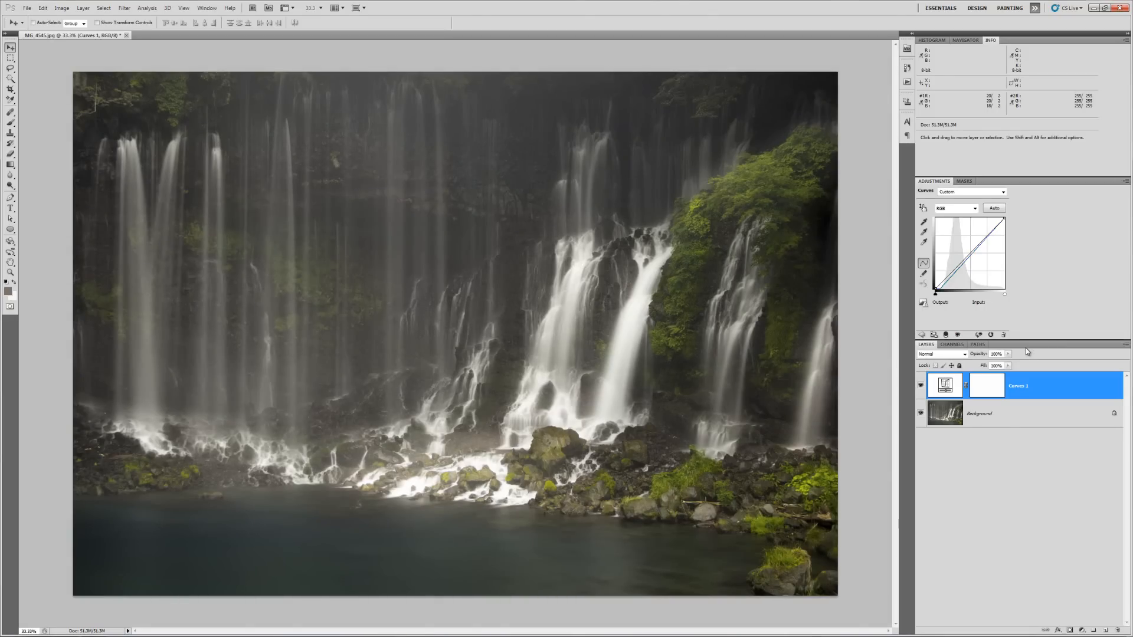
- Lower Curves 1 opacity to about 39%, compare it with the original, and flatten the image
click(1009, 354)
drag(993, 364, 970, 365)
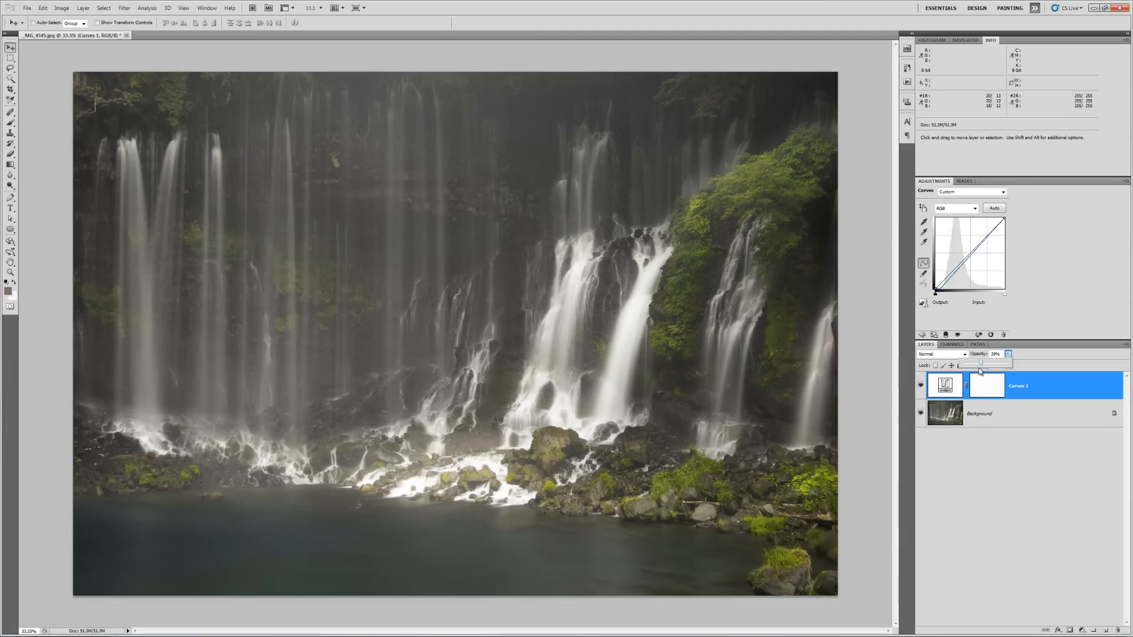
click(921, 386)
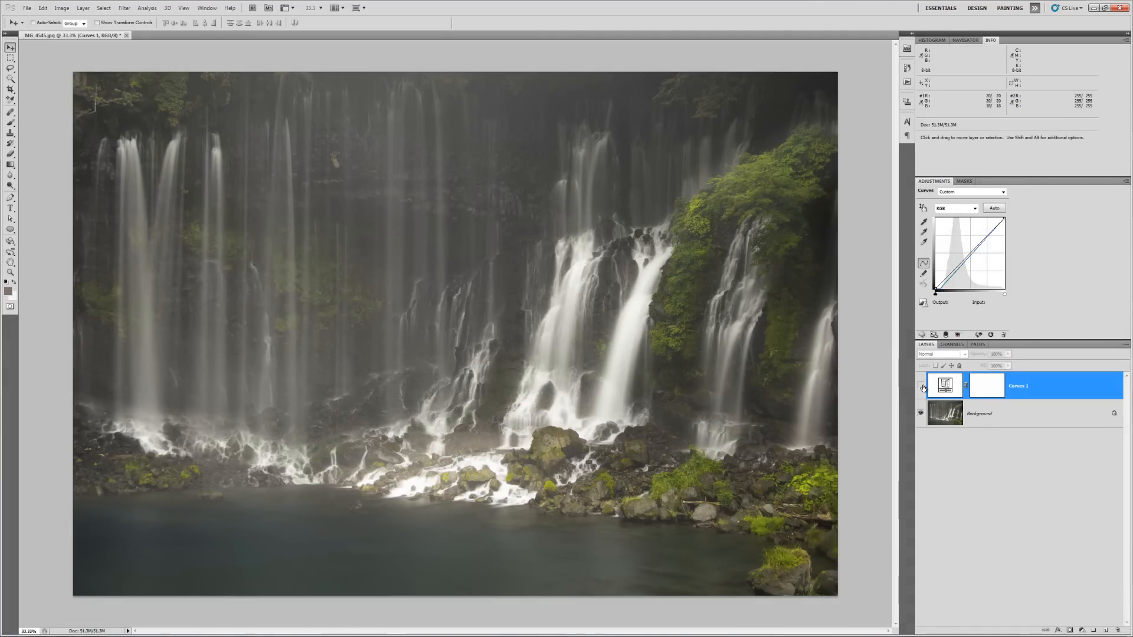
click(921, 385)
click(921, 386)
click(921, 386)
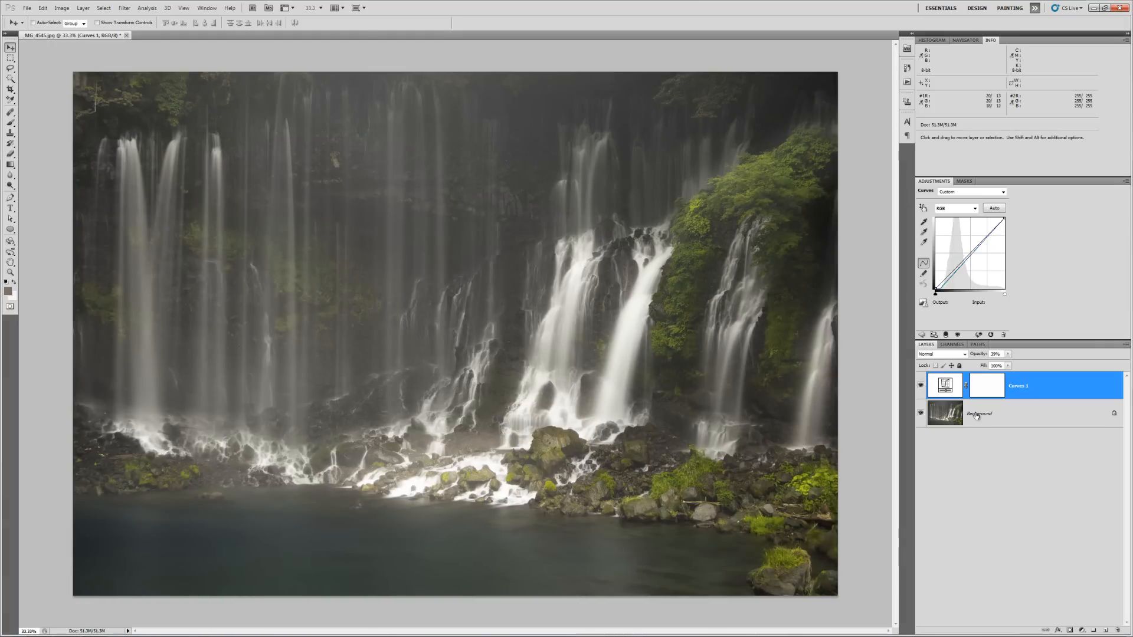
right_click(1014, 413)
click(1041, 489)
- Duplicate the flattened Background layer as Background copy
right_click(1019, 394)
click(1034, 415)
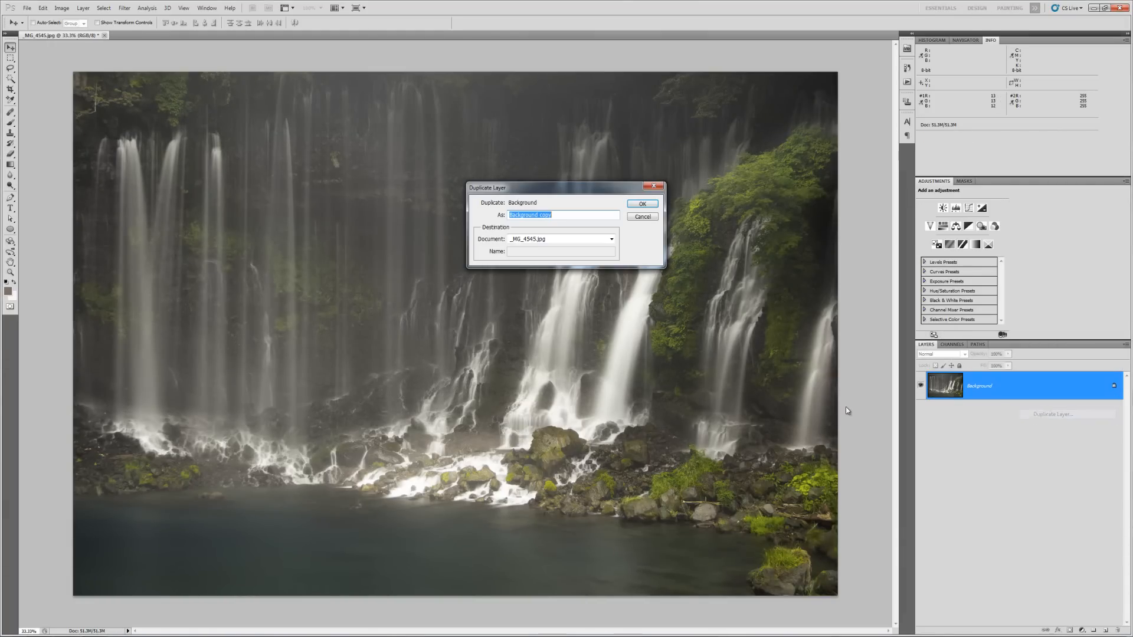
key(Return)
- Select the Dodge tool with its Range set to Highlights
click(11, 185)
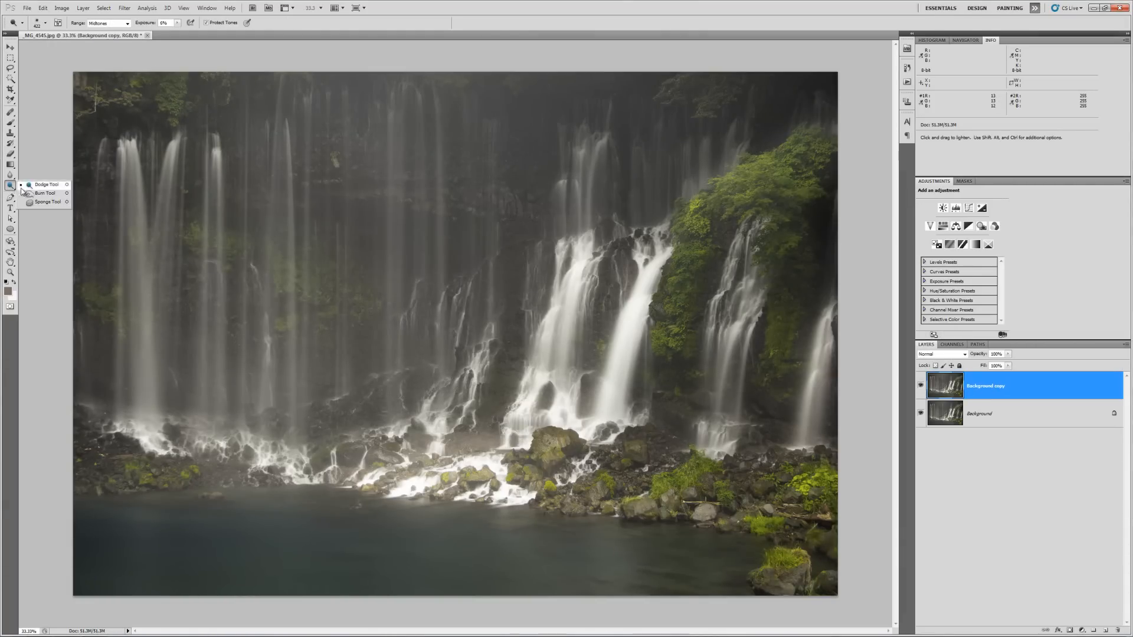
click(32, 187)
click(111, 25)
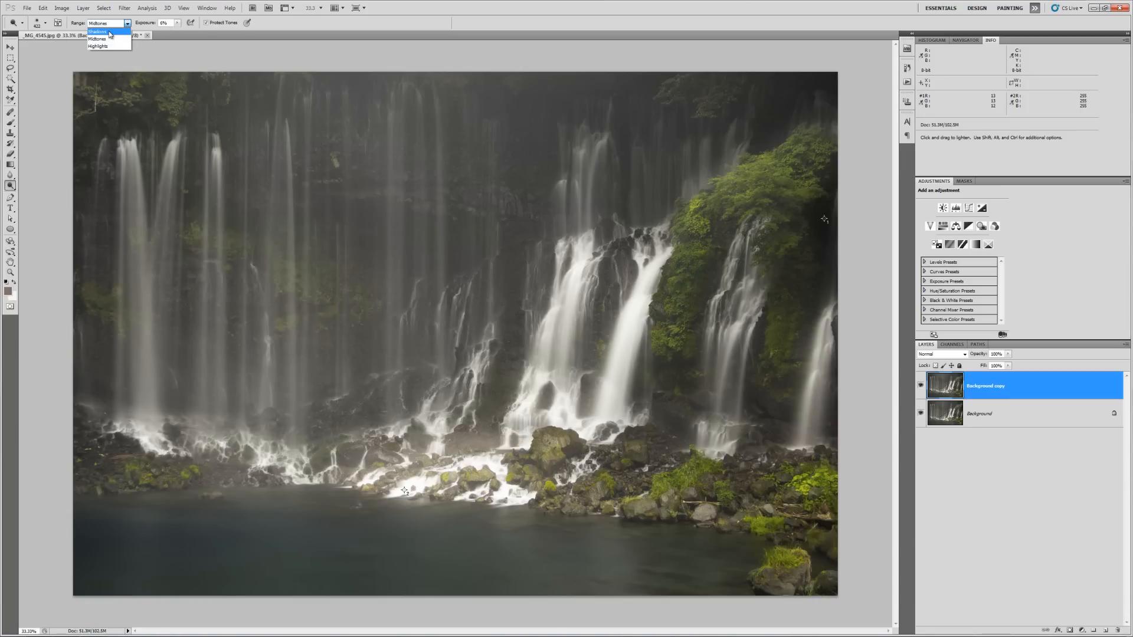
click(106, 44)
click(177, 24)
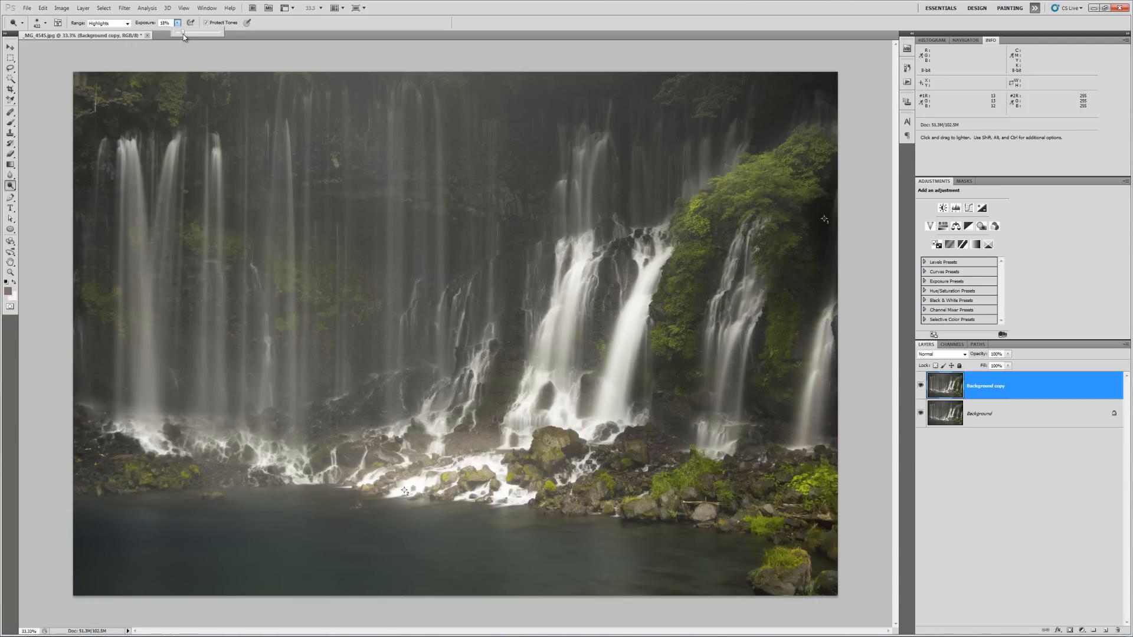
- Set dodge exposure to 20% and brighten each waterfall streak from left to right
drag(183, 35, 184, 35)
drag(127, 156, 143, 451)
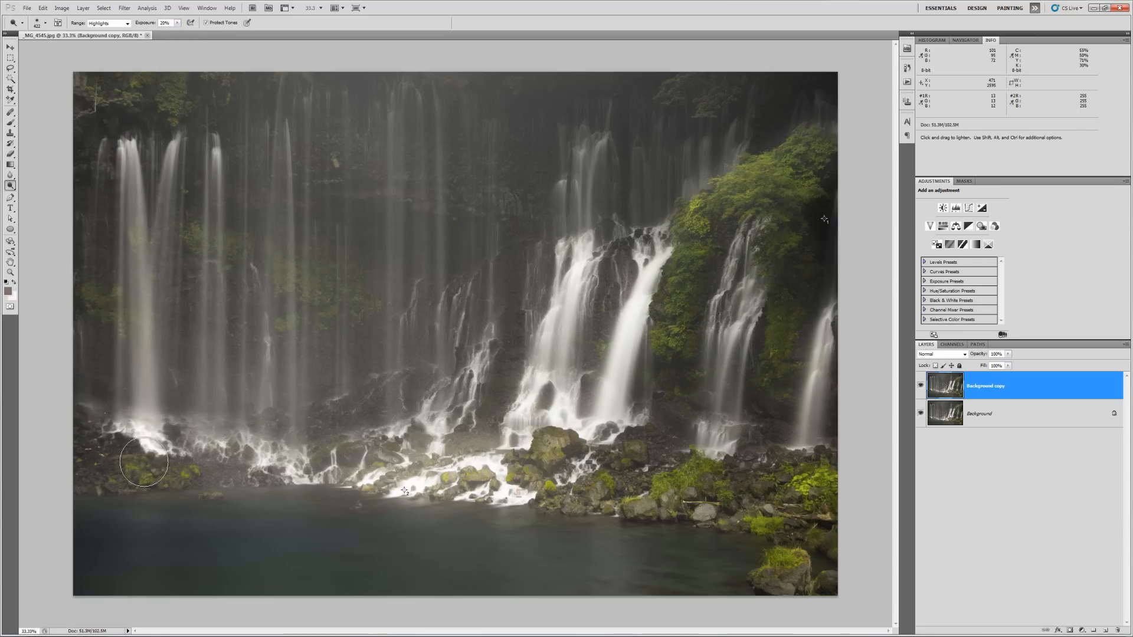
mouse_move(185, 150)
mouse_down()
mouse_move(141, 396)
mouse_move(145, 436)
mouse_up()
mouse_move(214, 168)
mouse_down()
mouse_move(224, 318)
mouse_move(209, 440)
mouse_up()
drag(271, 141, 271, 460)
drag(285, 161, 317, 461)
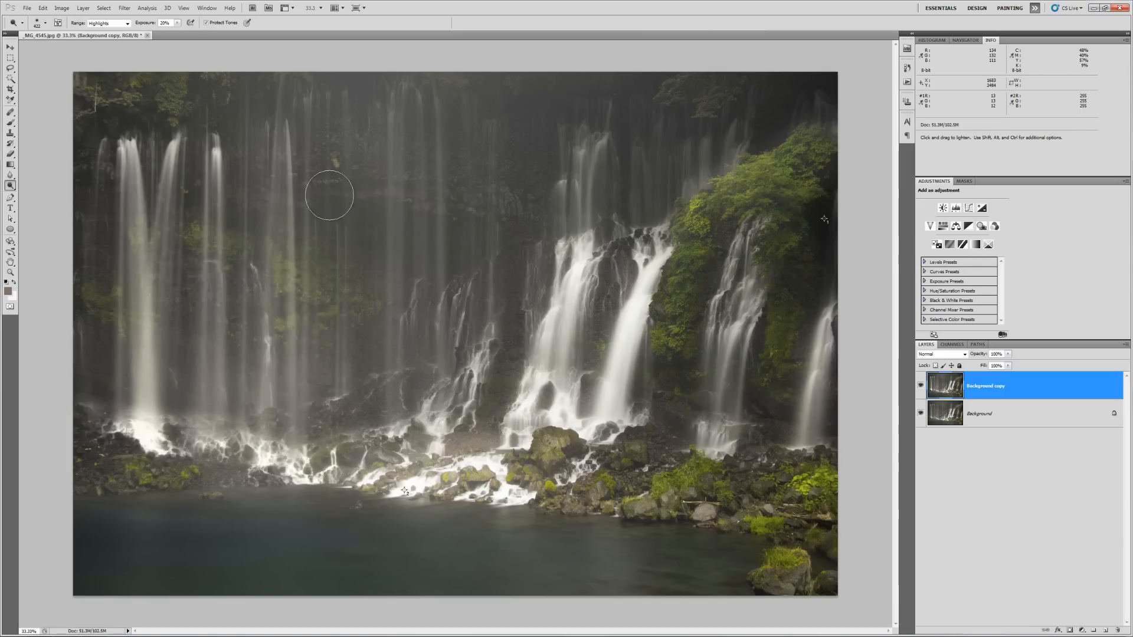
drag(383, 106, 385, 504)
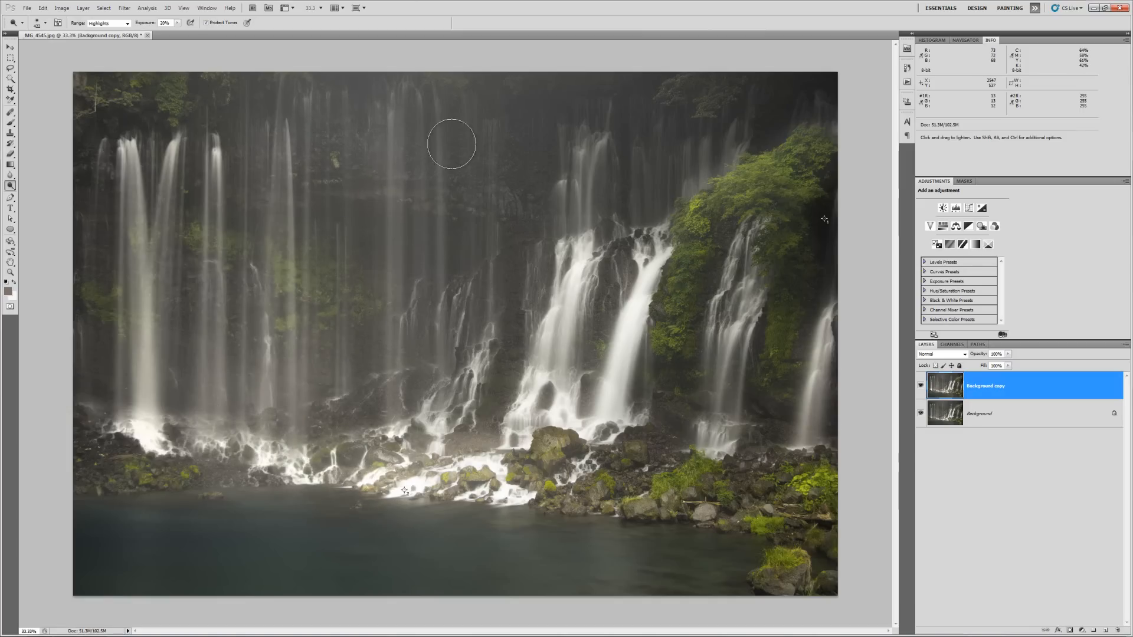
mouse_move(439, 118)
mouse_down()
mouse_move(466, 486)
mouse_move(453, 478)
mouse_up()
drag(482, 112, 485, 341)
mouse_move(599, 148)
mouse_down()
mouse_move(561, 235)
mouse_move(576, 131)
mouse_up()
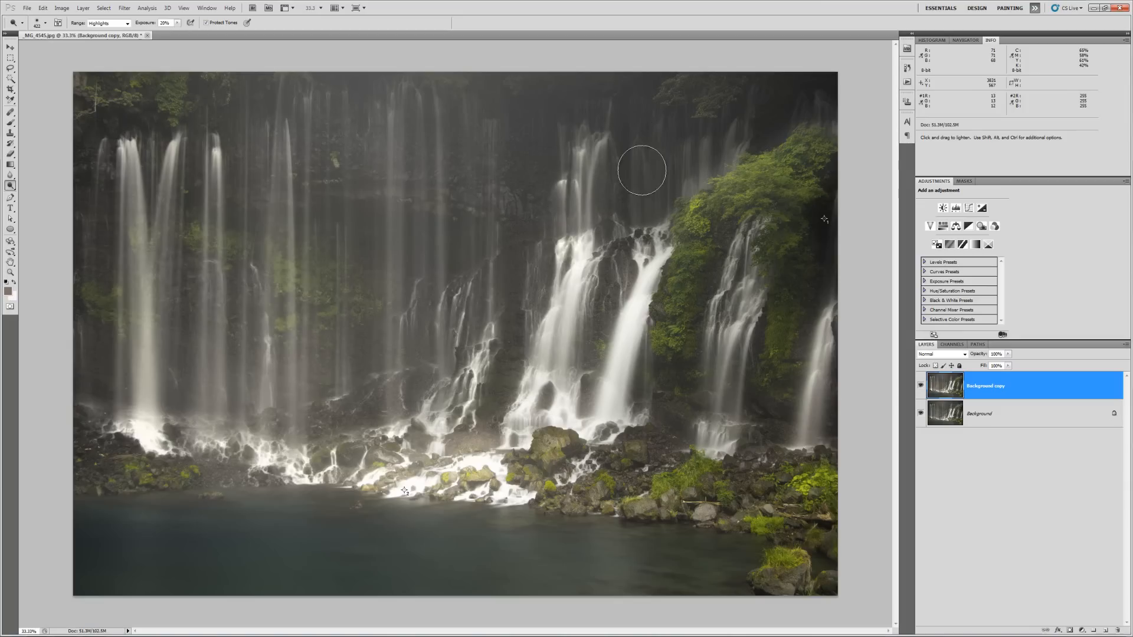
drag(699, 170, 743, 117)
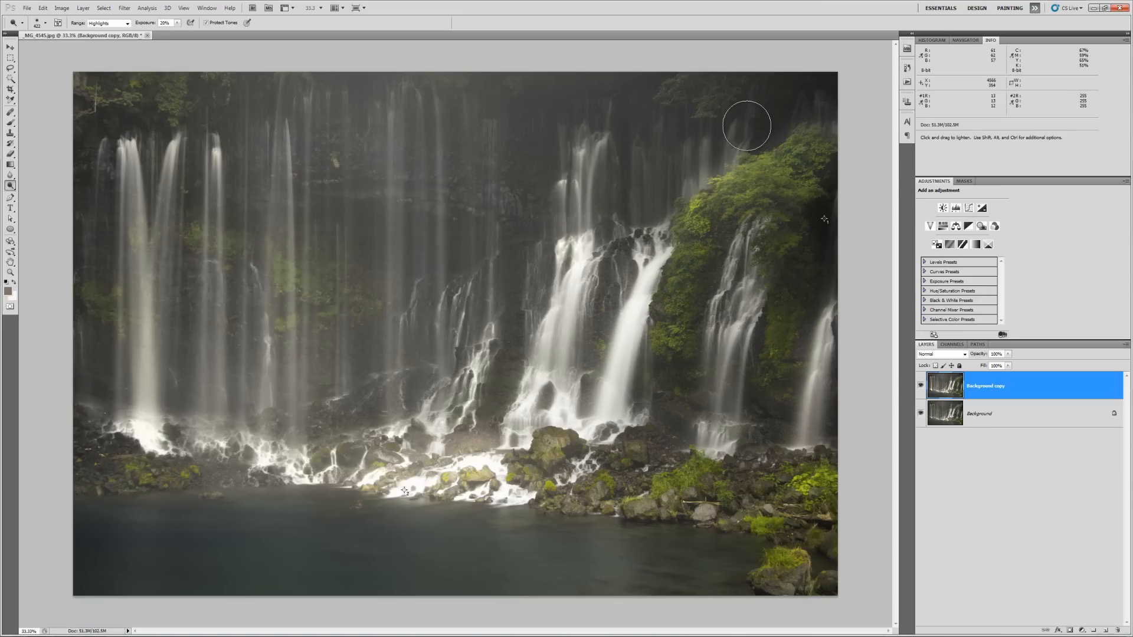
mouse_move(750, 269)
mouse_down()
mouse_move(745, 334)
mouse_move(737, 321)
mouse_move(729, 338)
mouse_move(723, 435)
mouse_up()
drag(845, 349, 820, 416)
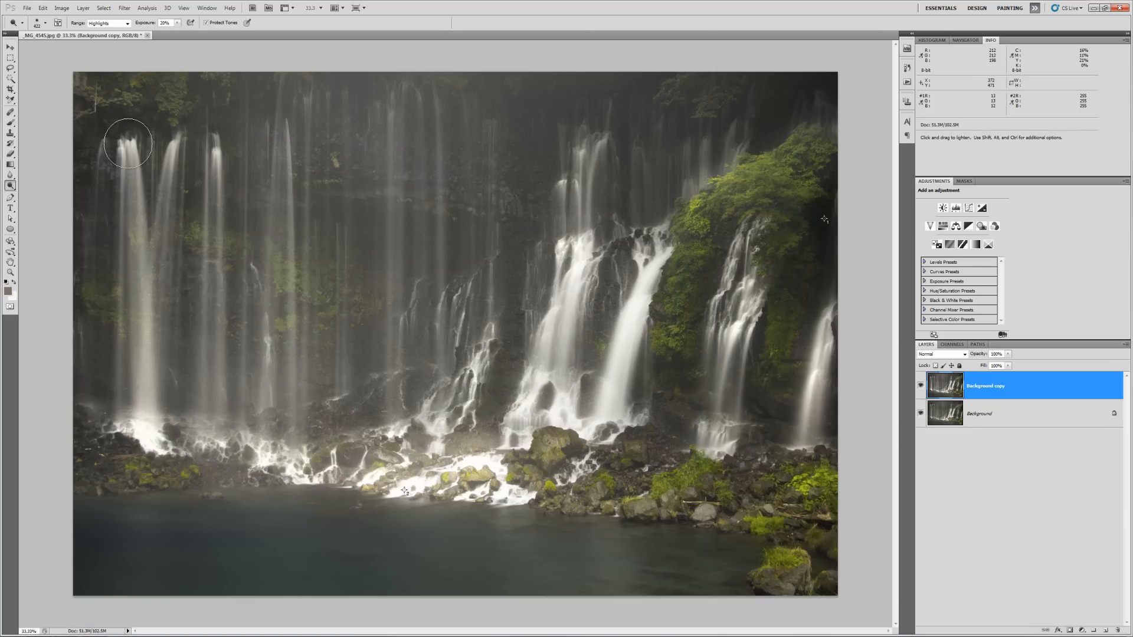
mouse_move(129, 144)
mouse_down()
mouse_move(131, 267)
mouse_move(140, 206)
mouse_move(157, 270)
mouse_move(160, 443)
mouse_move(170, 158)
mouse_move(145, 425)
mouse_up()
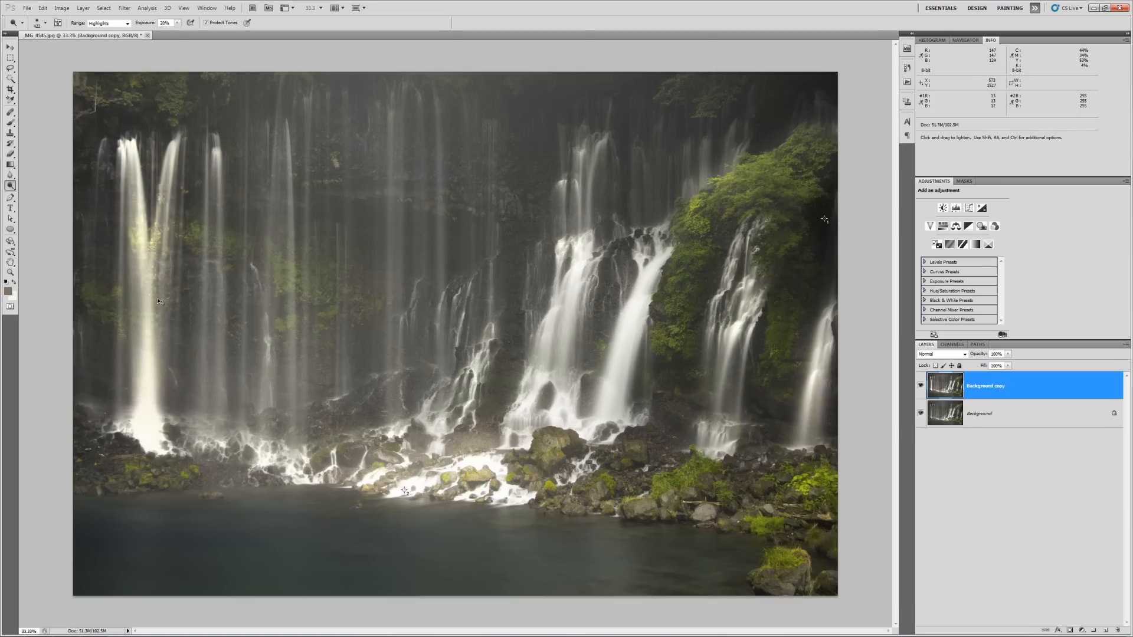
- Undo the last stroke, use a smaller brush, and re-dodge the left and centre streaks and base foam
key(ctrl+z)
right_click(218, 187)
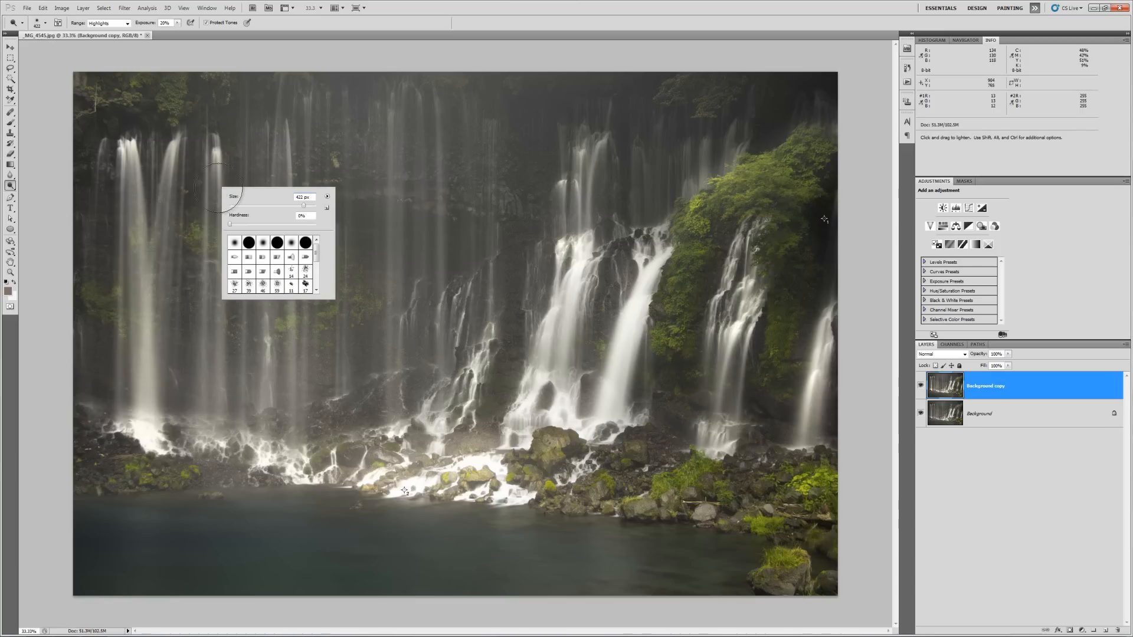
key(Return)
mouse_move(217, 157)
mouse_down()
mouse_move(216, 336)
mouse_move(218, 295)
mouse_up()
drag(204, 435, 318, 485)
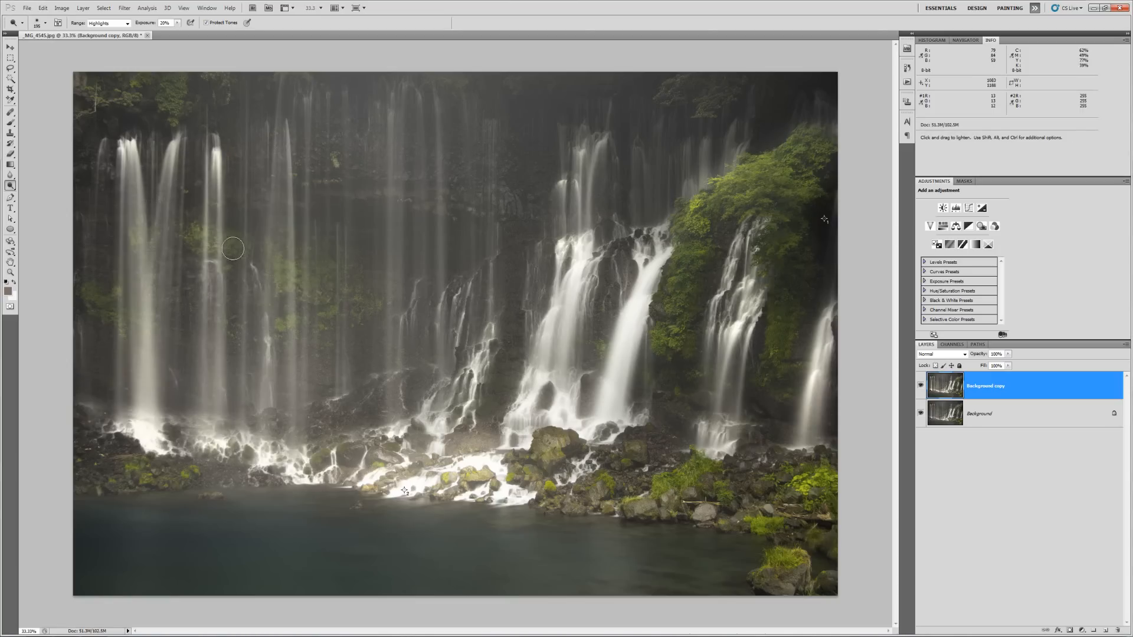
drag(291, 151, 290, 354)
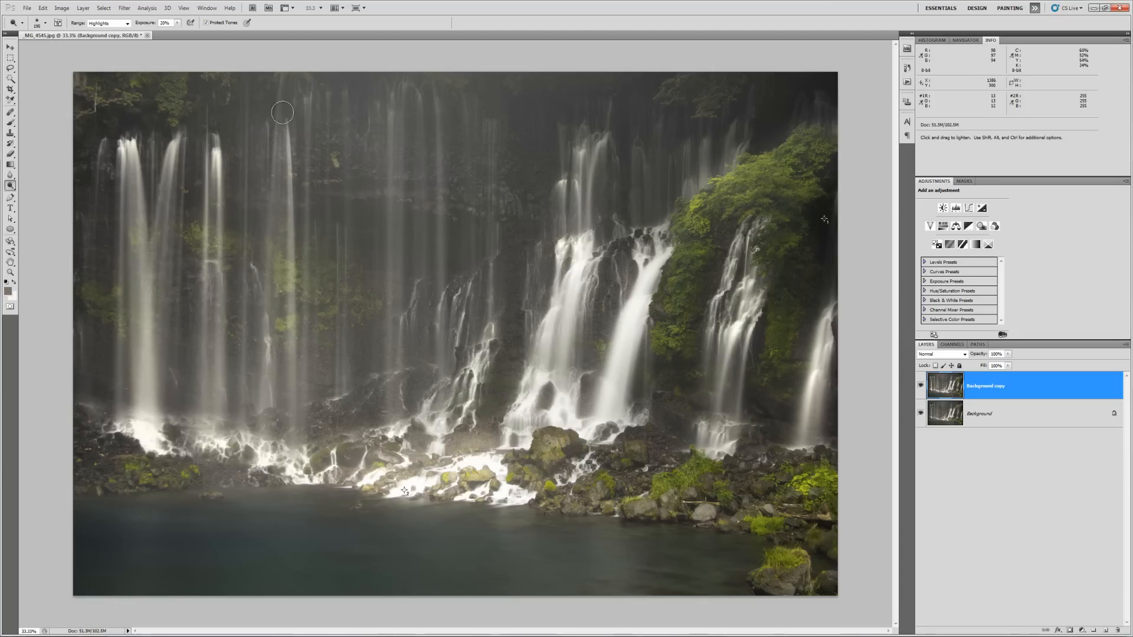
drag(276, 148, 267, 143)
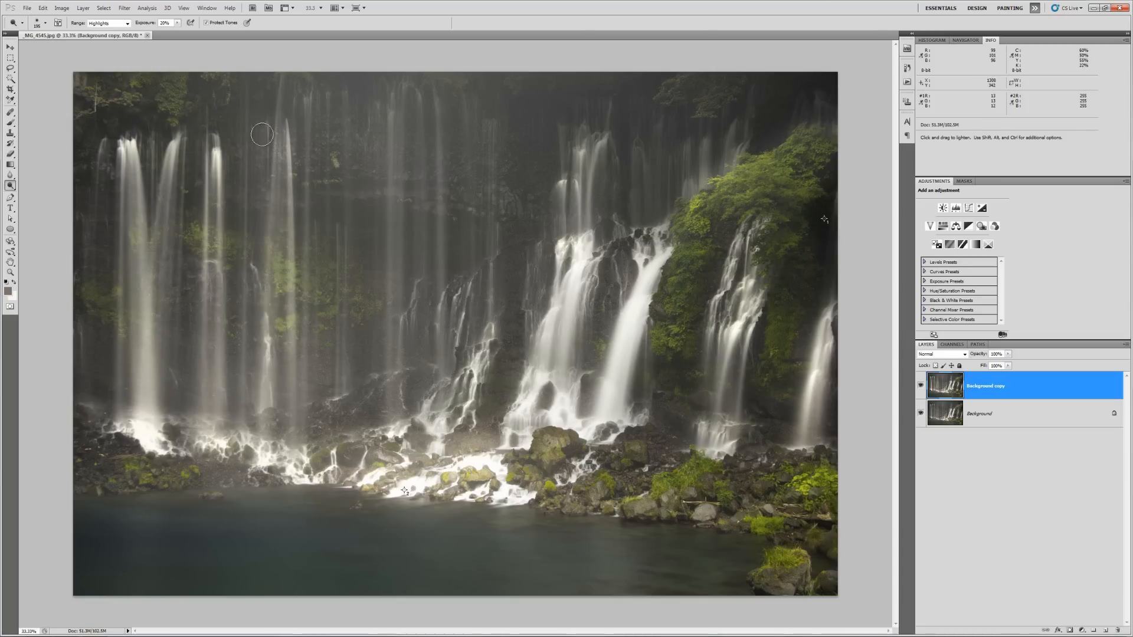
drag(243, 342, 243, 449)
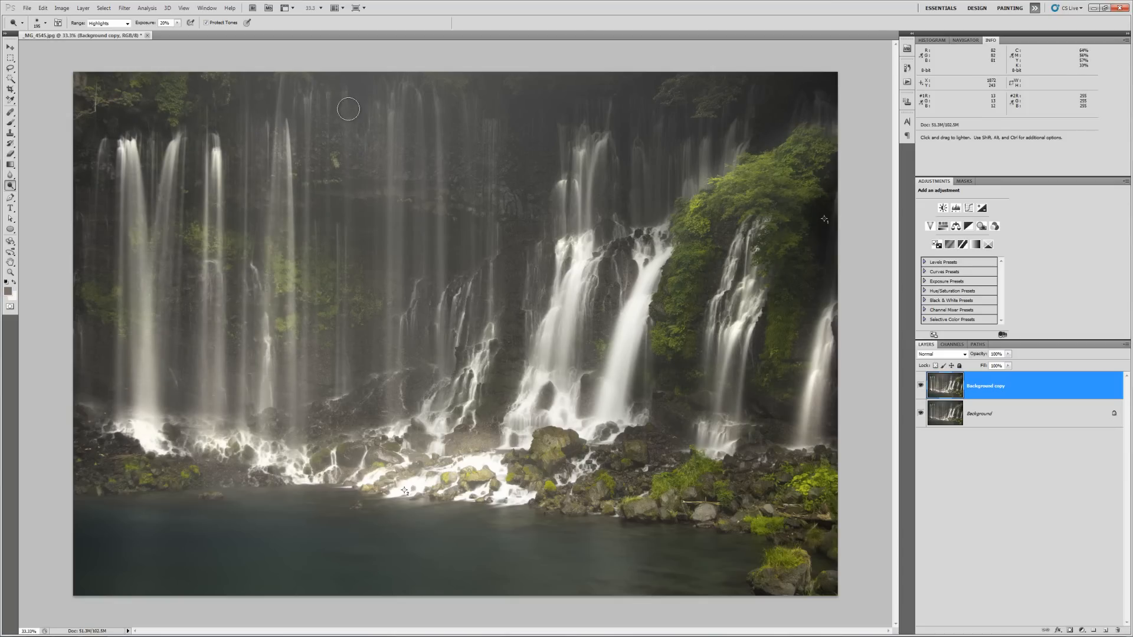
drag(307, 277, 306, 409)
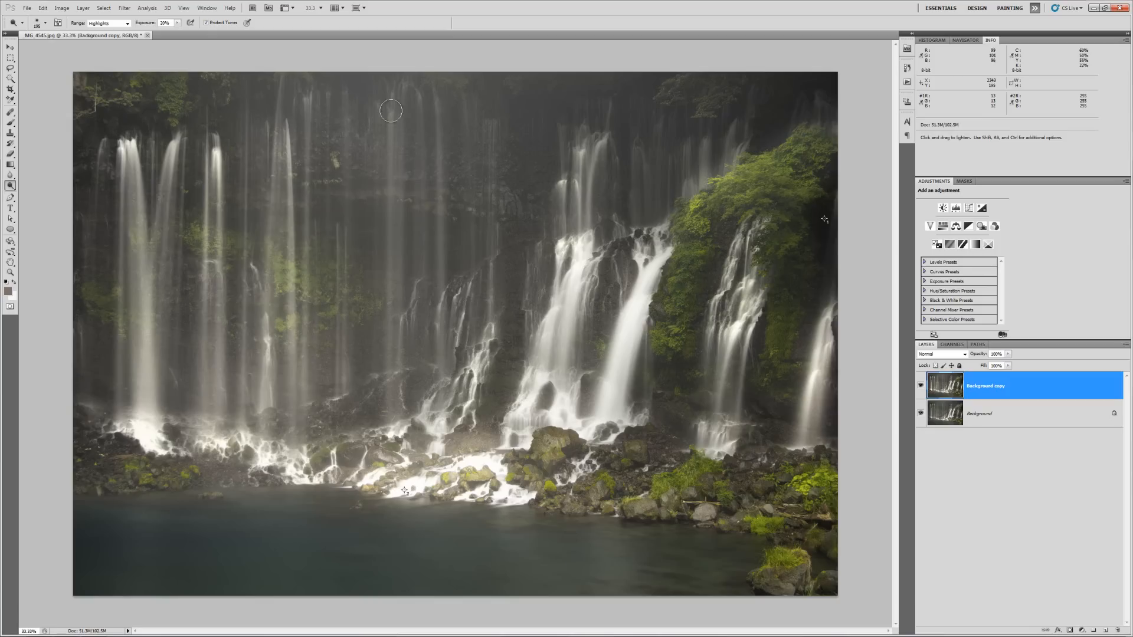
drag(389, 109, 391, 489)
drag(418, 397, 409, 453)
drag(397, 97, 411, 472)
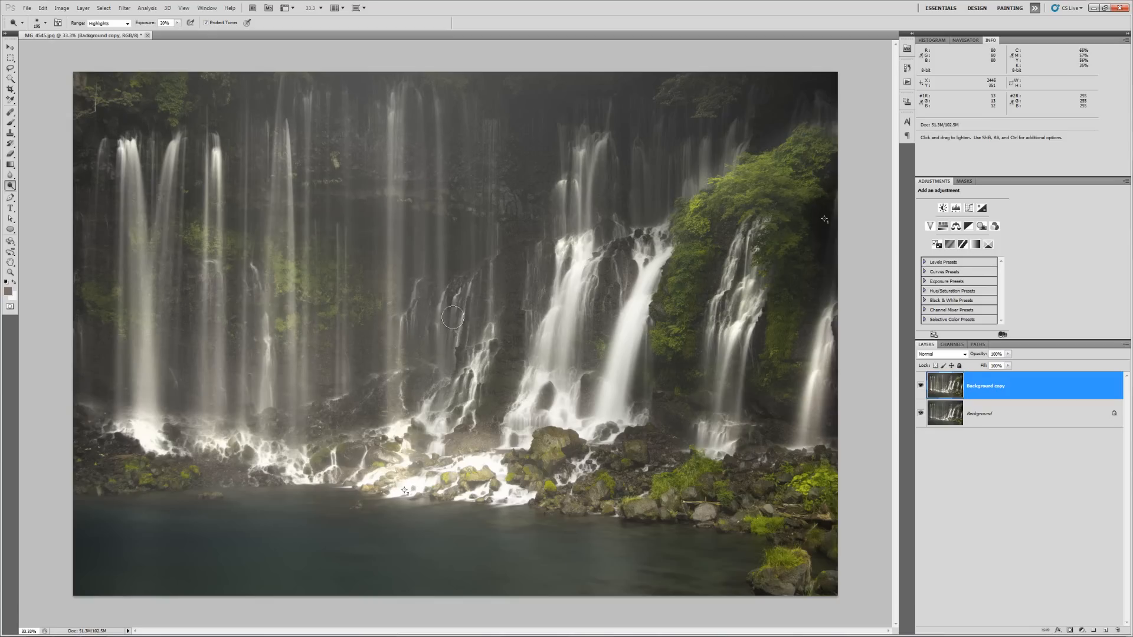
drag(452, 318, 451, 445)
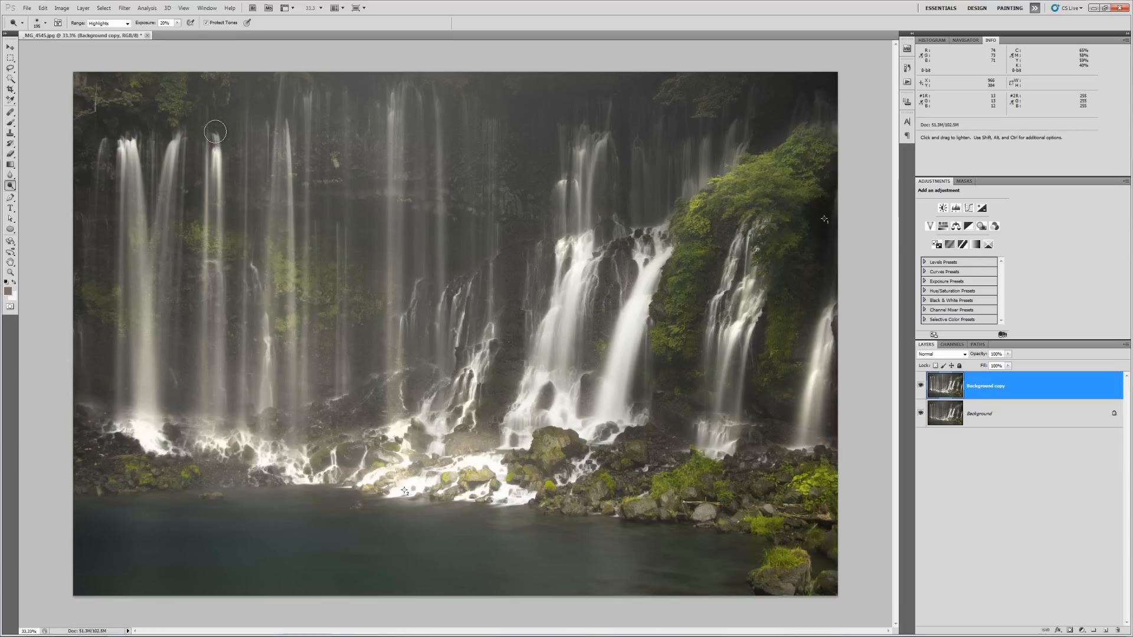
- Go over the left, central and right streams again to brighten them further
mouse_move(183, 134)
mouse_down()
mouse_move(158, 236)
mouse_move(158, 192)
mouse_move(165, 183)
mouse_move(162, 313)
mouse_up()
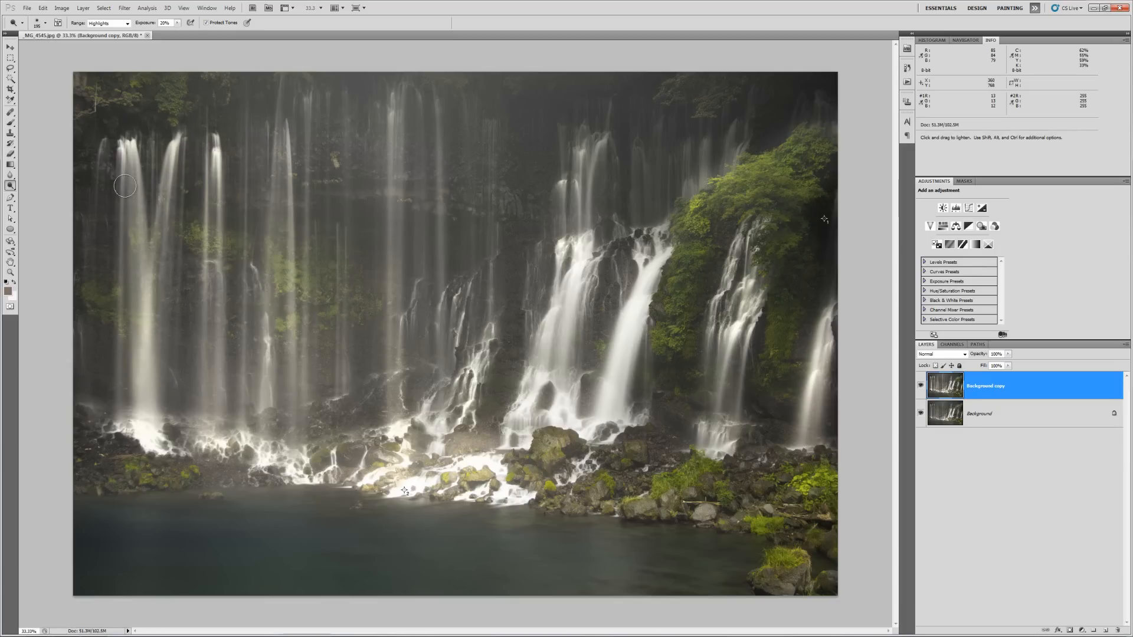
drag(135, 212, 141, 403)
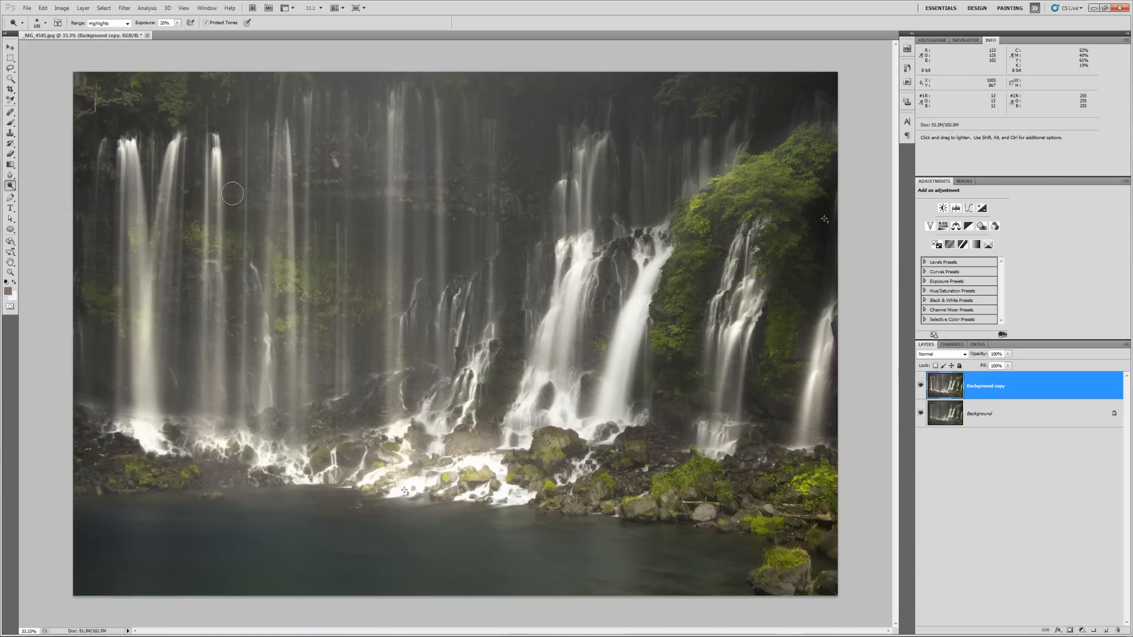
drag(398, 207, 400, 425)
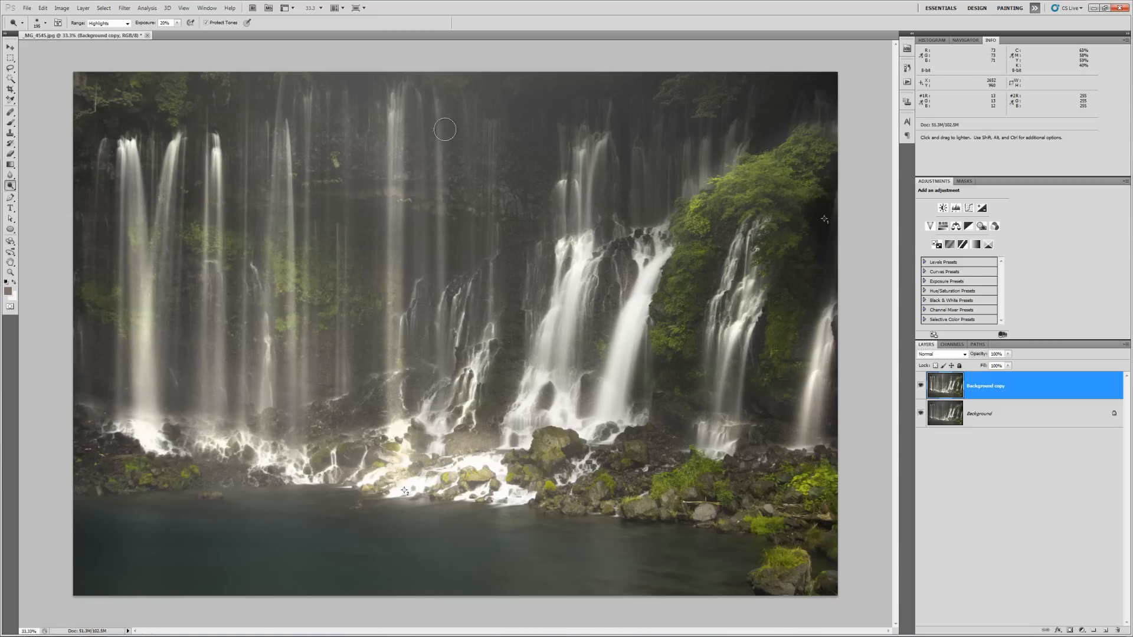
drag(434, 95, 452, 344)
drag(438, 200, 442, 428)
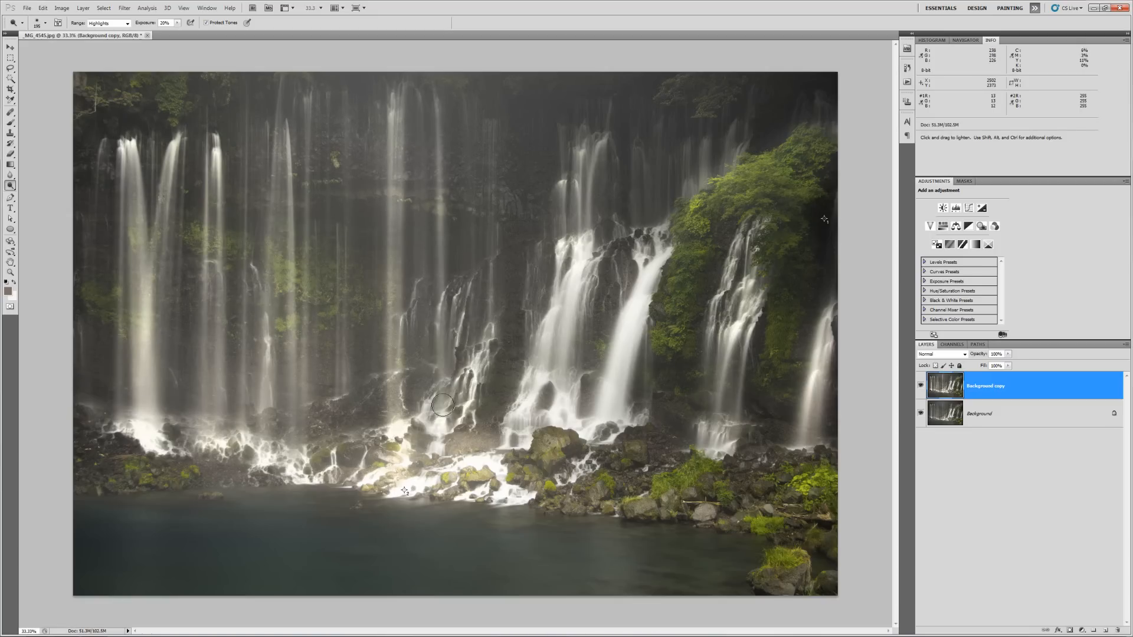
drag(491, 147, 487, 366)
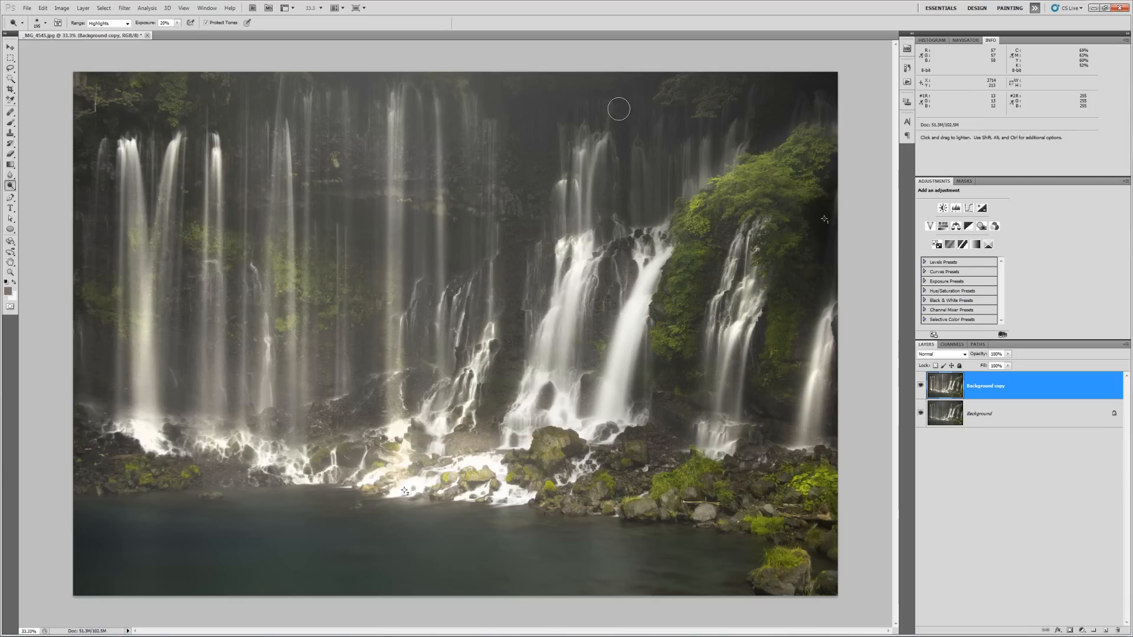
mouse_move(569, 144)
mouse_down()
mouse_move(596, 145)
mouse_move(577, 178)
mouse_move(583, 195)
mouse_move(604, 144)
mouse_move(570, 200)
mouse_move(664, 243)
mouse_move(643, 280)
mouse_move(649, 306)
mouse_up()
mouse_move(726, 417)
mouse_down()
mouse_move(741, 333)
mouse_move(845, 356)
mouse_move(814, 449)
mouse_up()
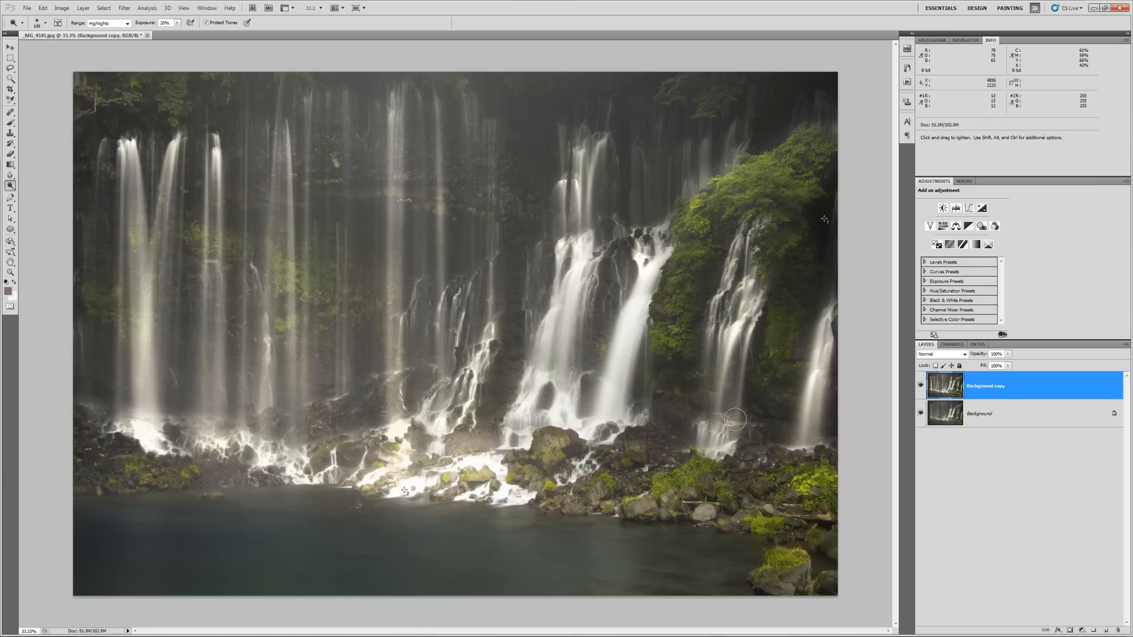
- Add a layer mask to Background copy and paint black at 63% opacity near the waterfall base
click(1070, 630)
click(14, 125)
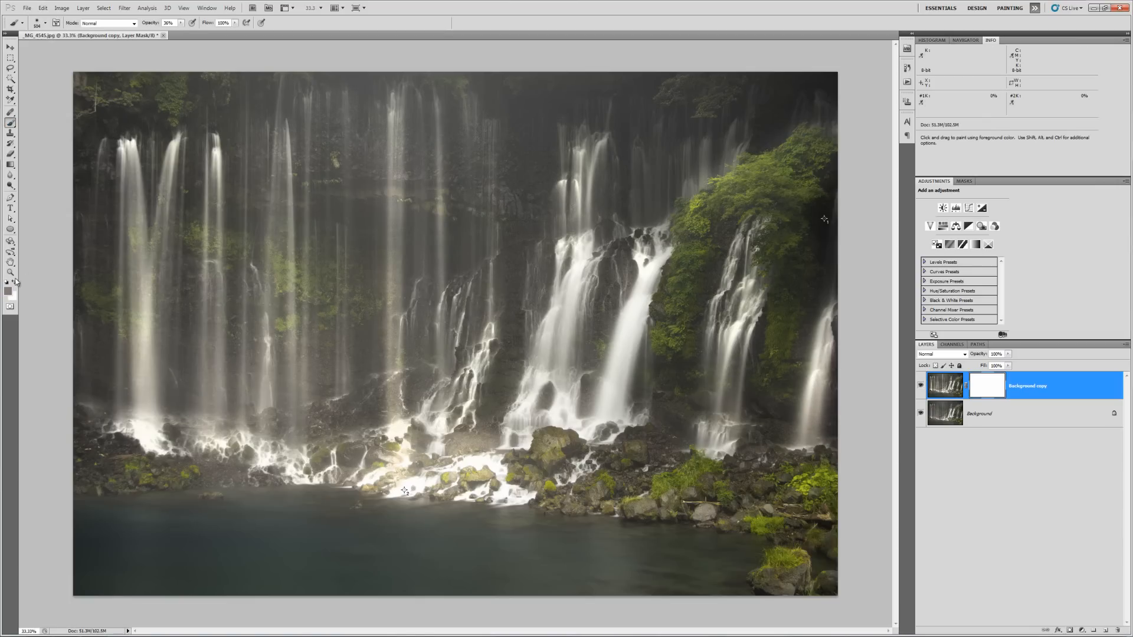
click(6, 291)
text(0)
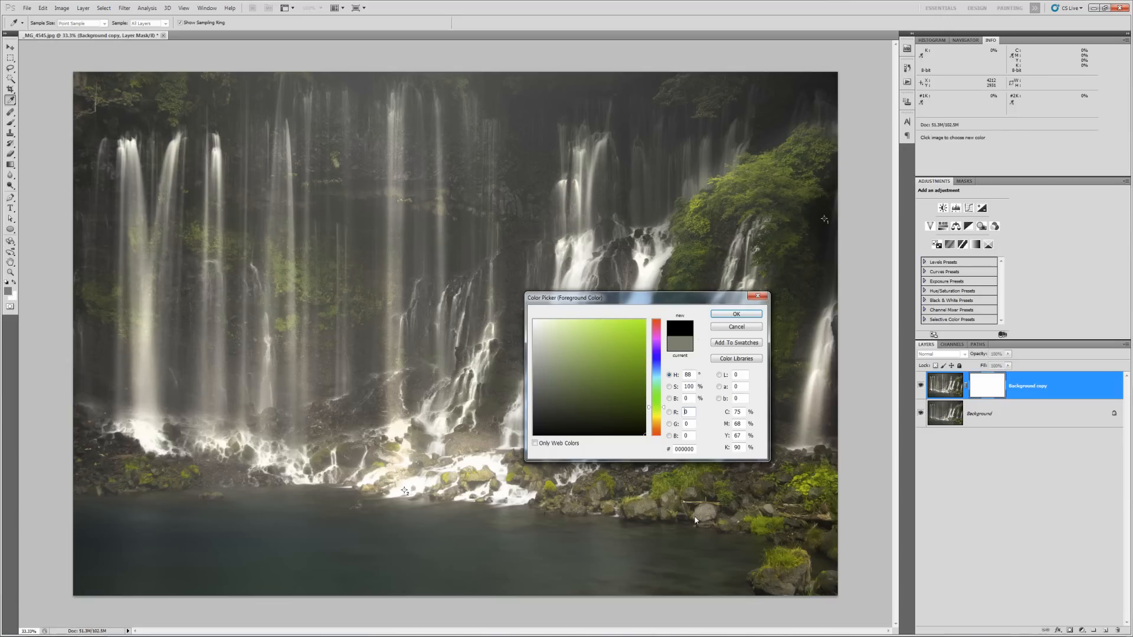
key(Return)
click(182, 23)
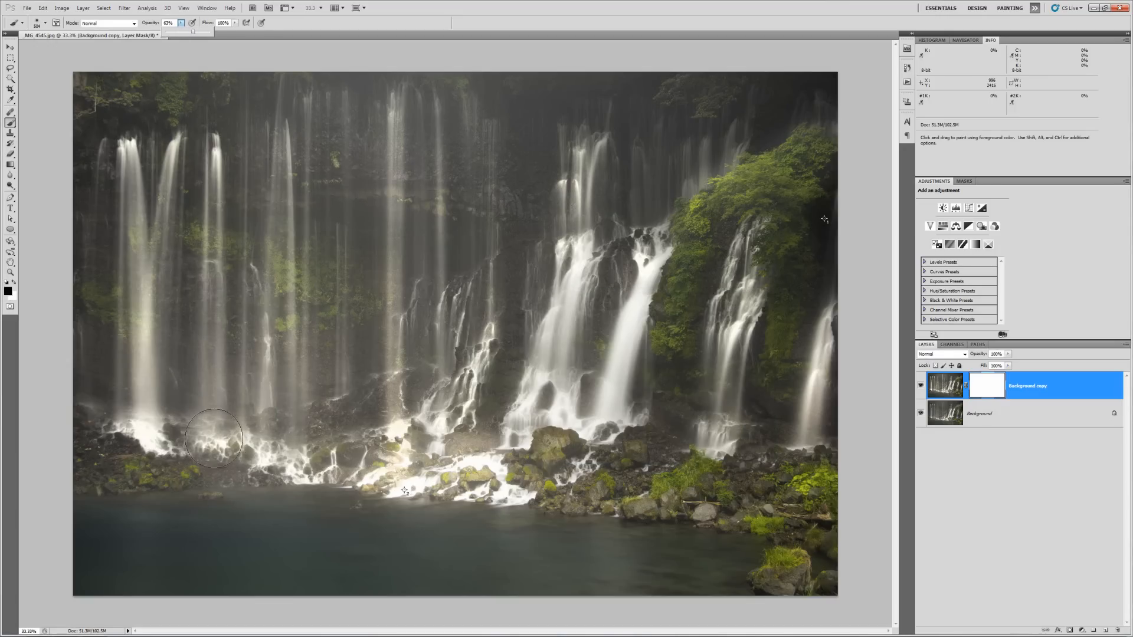
drag(212, 433, 260, 448)
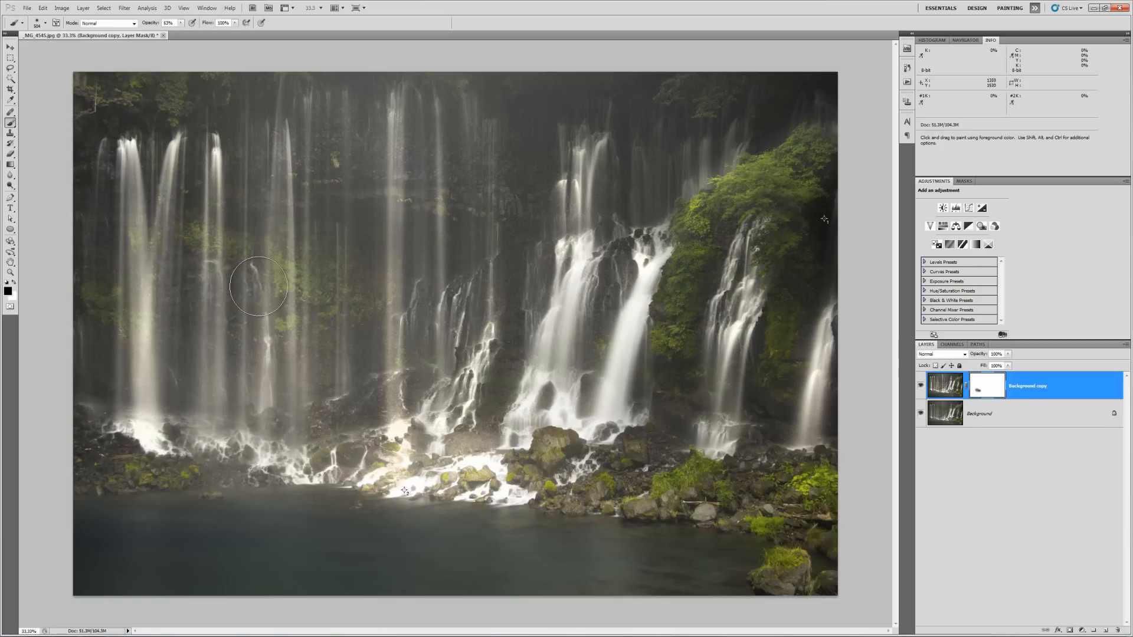
- With a 453 px brush, mask out dodging over the mist, bright strands and rocky waterline
right_click(255, 209)
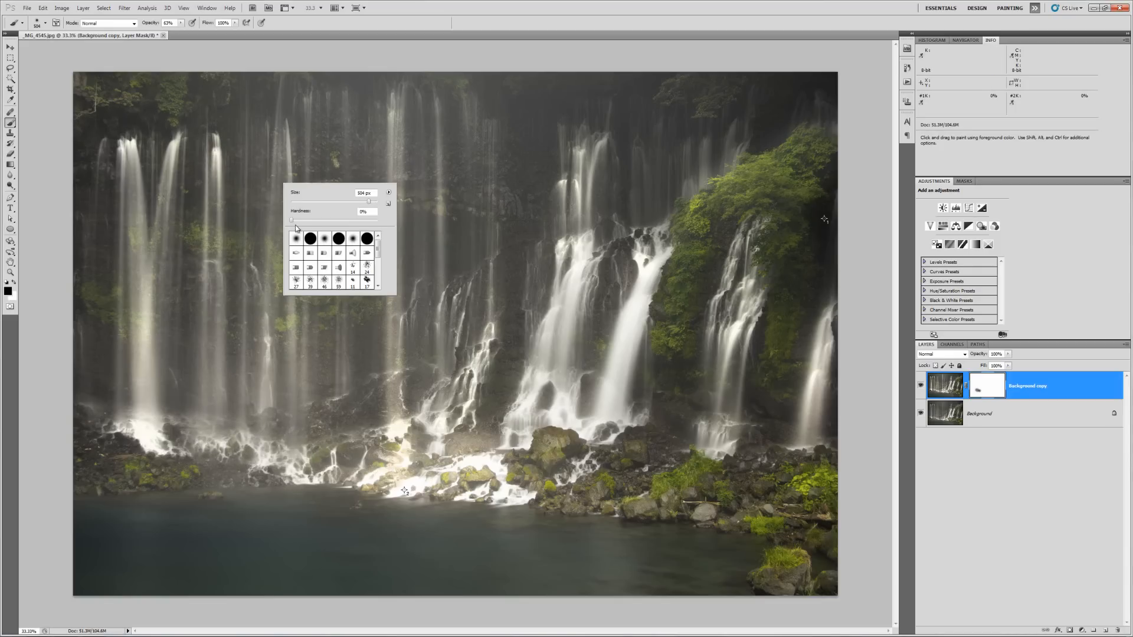
drag(371, 204, 367, 204)
key(Return)
mouse_move(123, 294)
mouse_down()
mouse_move(125, 302)
mouse_move(98, 300)
mouse_up()
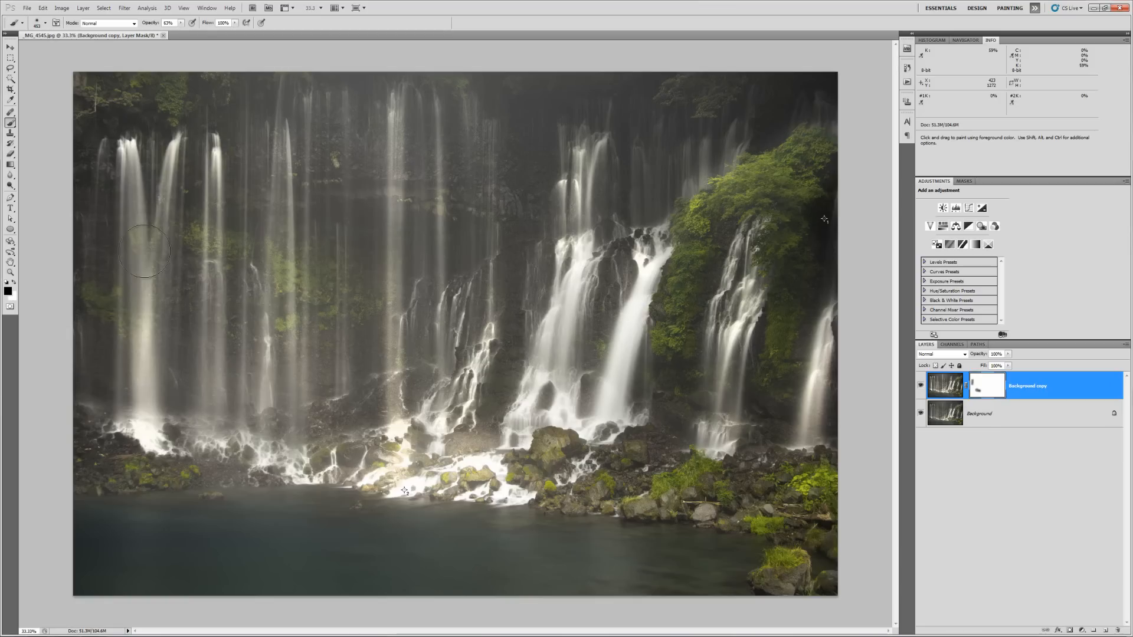
mouse_move(204, 281)
mouse_down()
mouse_move(242, 253)
mouse_move(236, 277)
mouse_move(277, 260)
mouse_move(311, 276)
mouse_up()
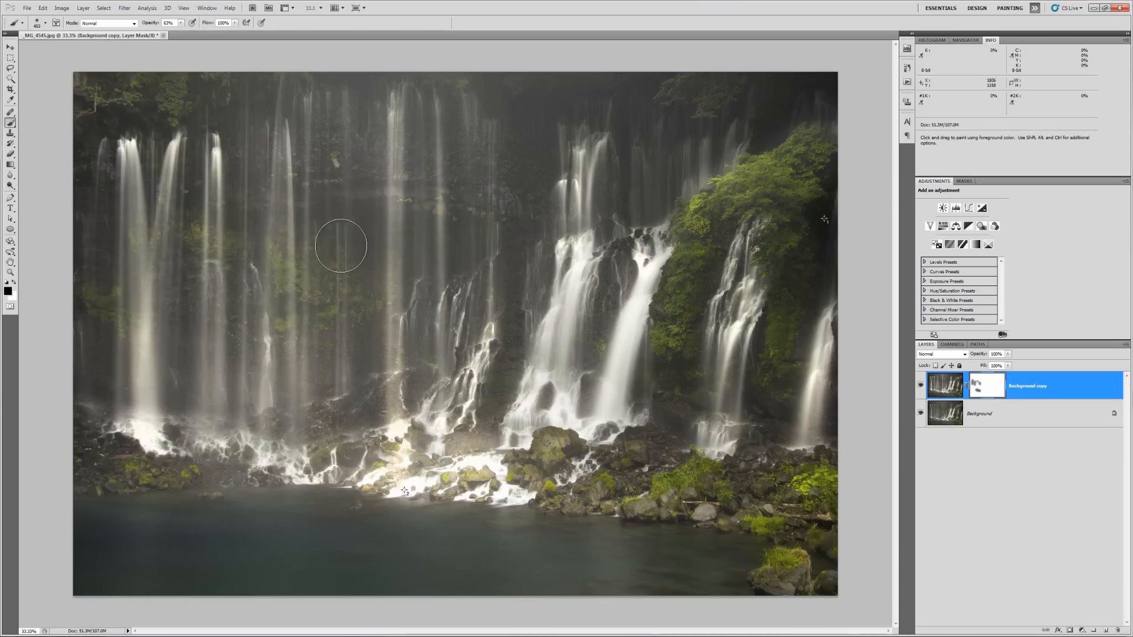
mouse_move(383, 141)
mouse_down()
mouse_move(384, 383)
mouse_move(397, 419)
mouse_move(416, 140)
mouse_up()
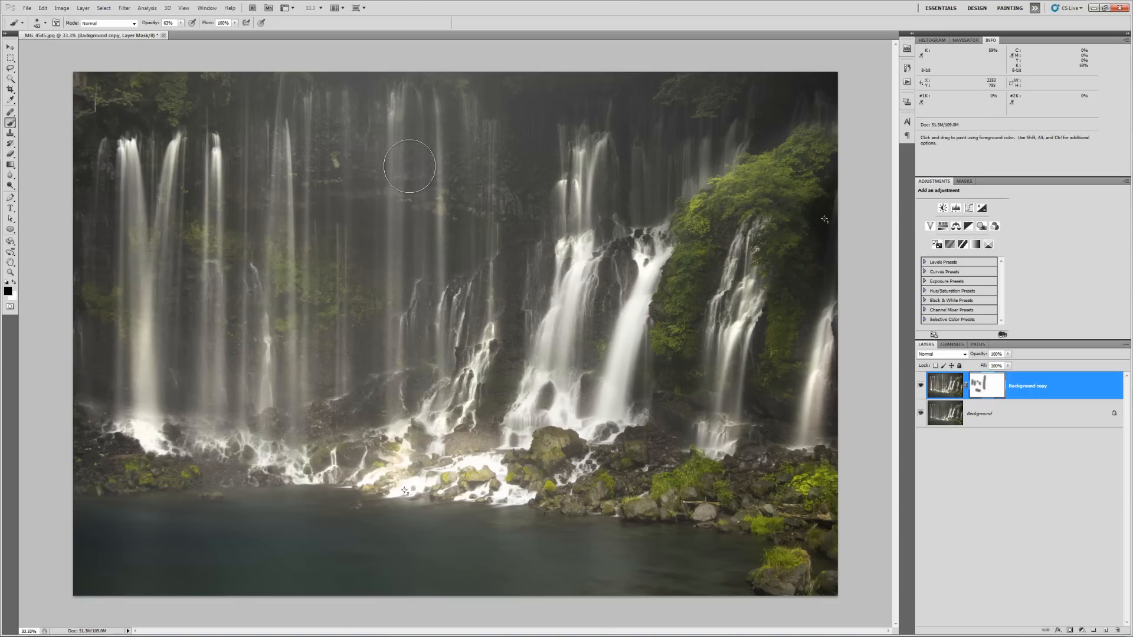
drag(423, 381, 423, 416)
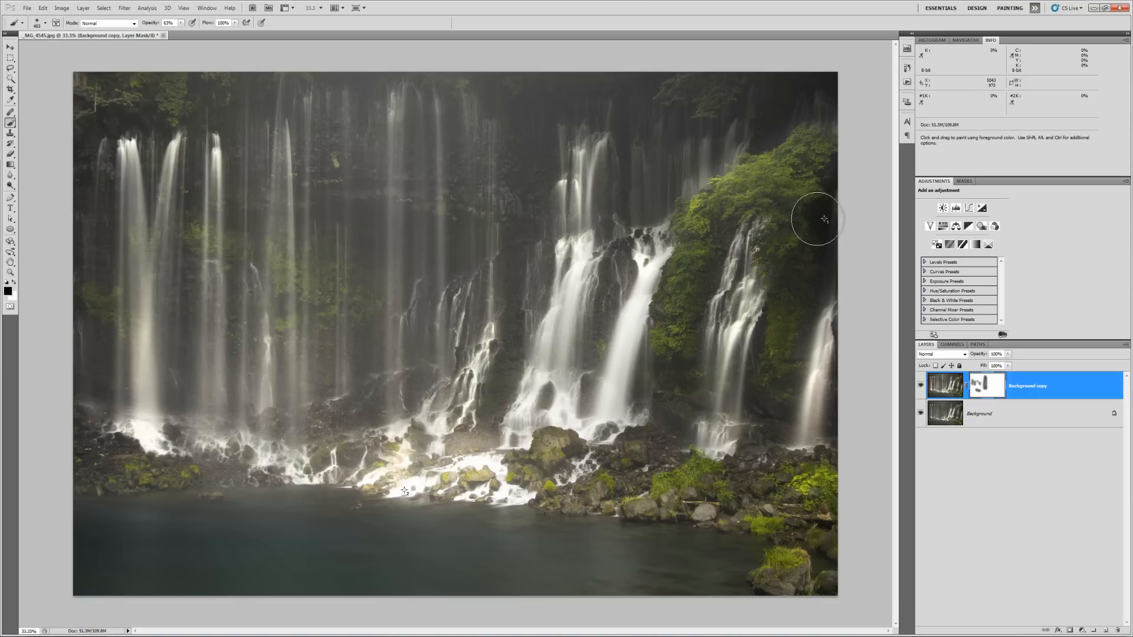
drag(755, 162, 721, 89)
drag(569, 183, 581, 159)
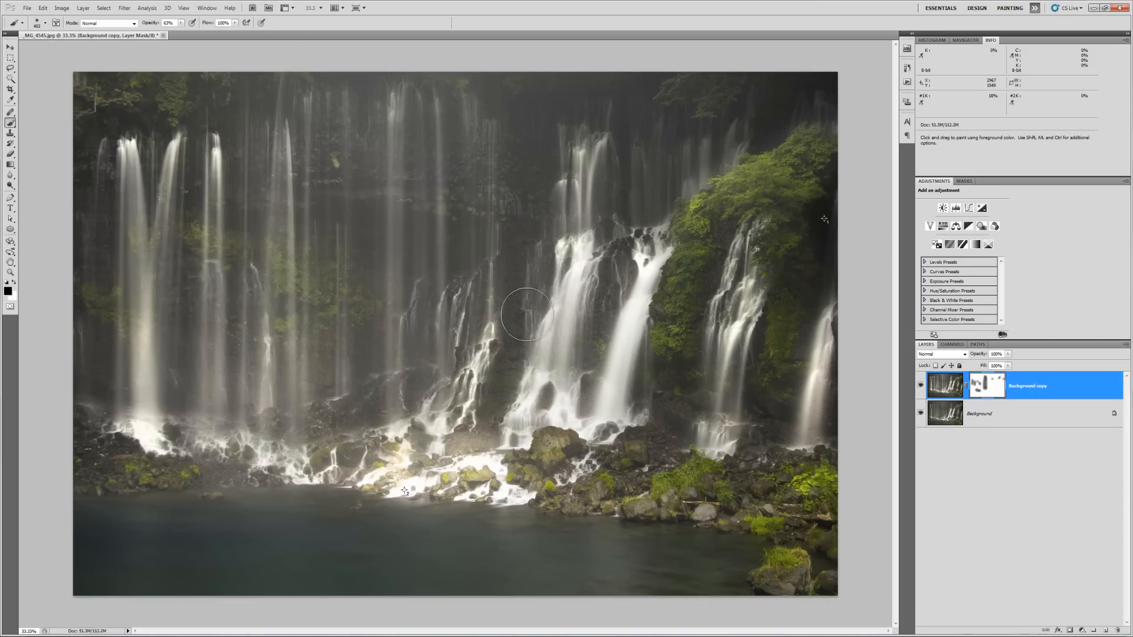
mouse_move(446, 477)
mouse_down()
mouse_move(403, 475)
mouse_move(559, 485)
mouse_up()
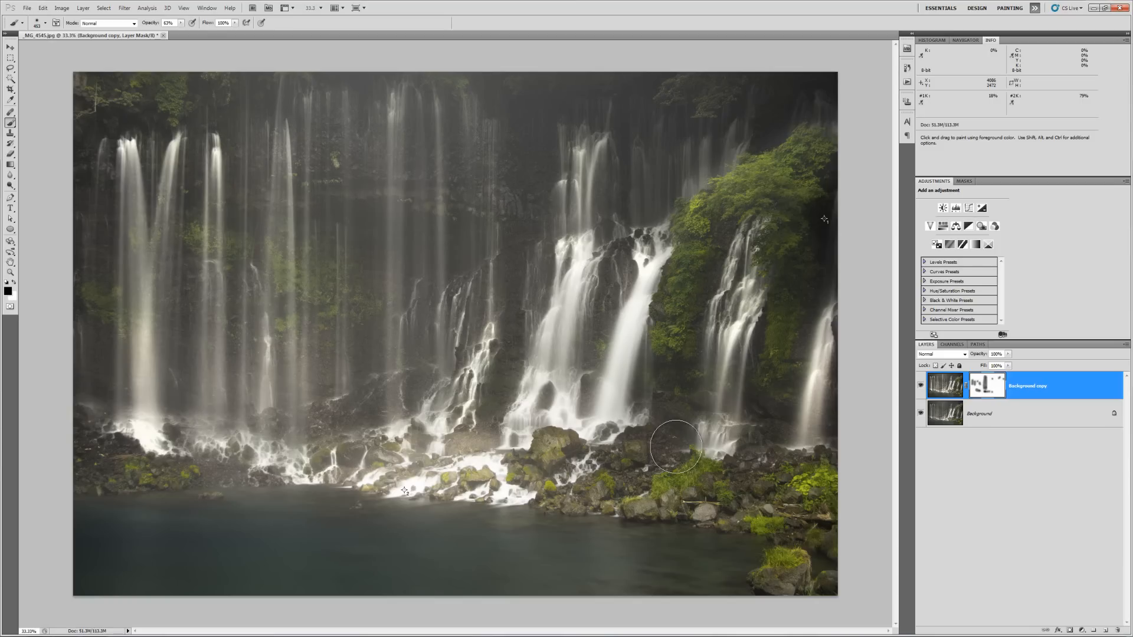
- Toggle Background copy visibility to compare with the original, then target its image thumbnail
click(921, 384)
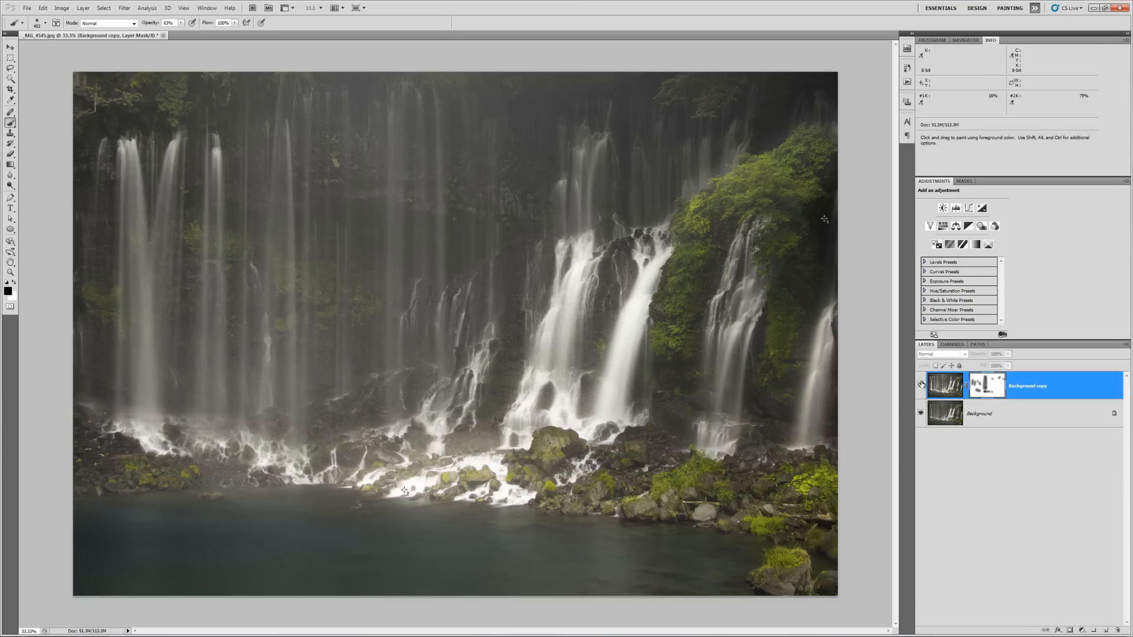
click(921, 384)
click(921, 384)
click(921, 384)
click(921, 384)
right_click(921, 385)
click(1015, 529)
click(921, 385)
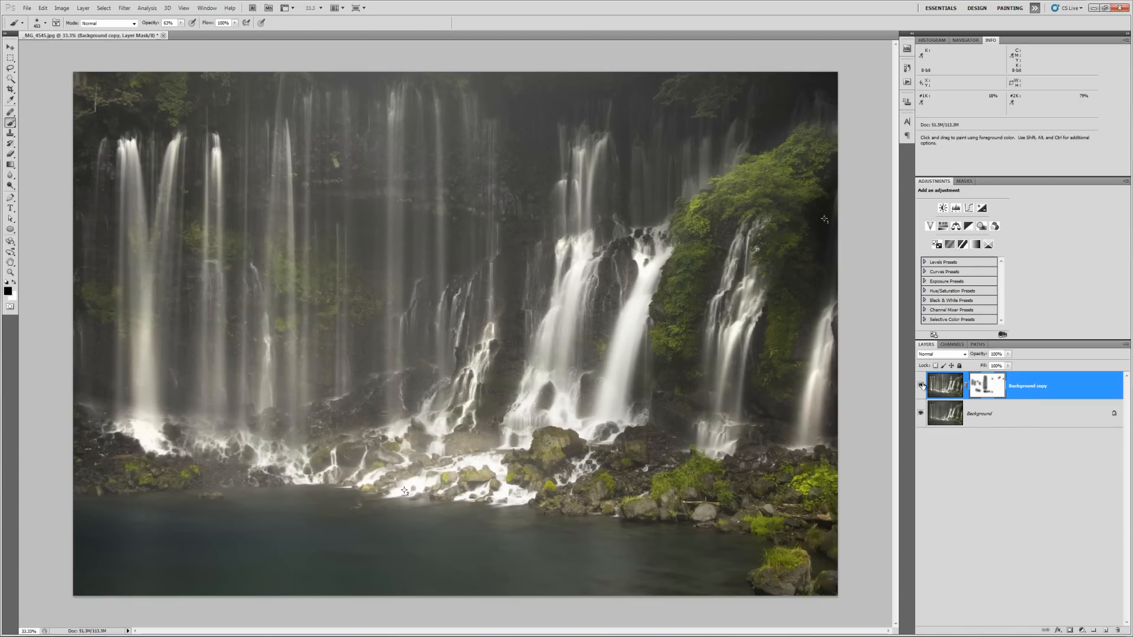
click(921, 384)
click(921, 384)
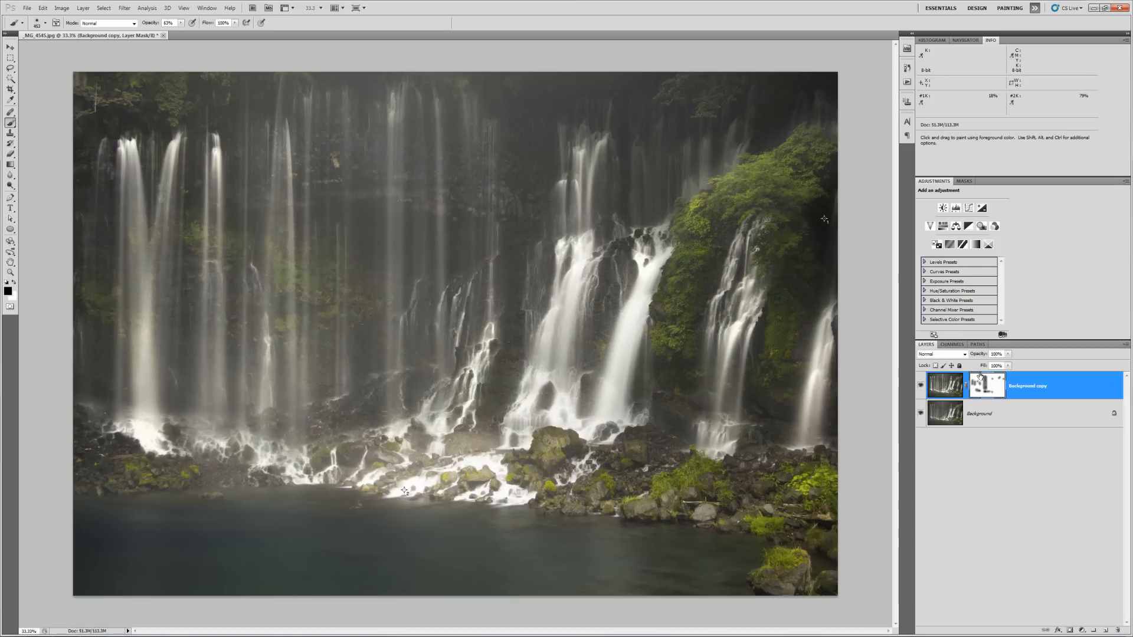
click(947, 392)
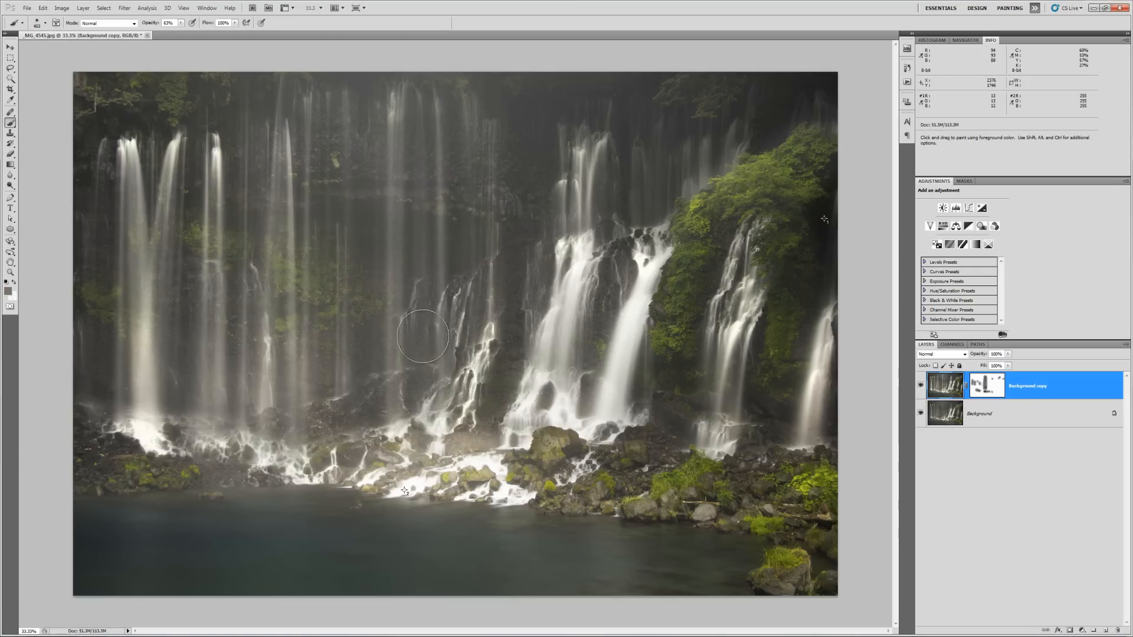
- Switch to the Dodge tool with its Range set to Midtones
click(10, 186)
click(45, 185)
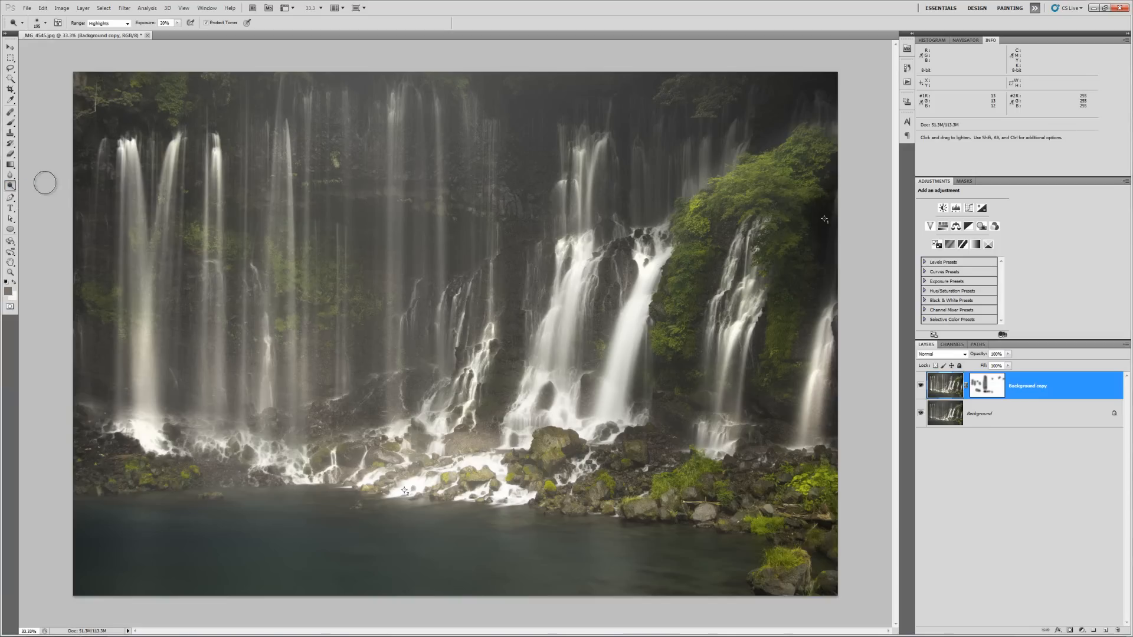
click(122, 25)
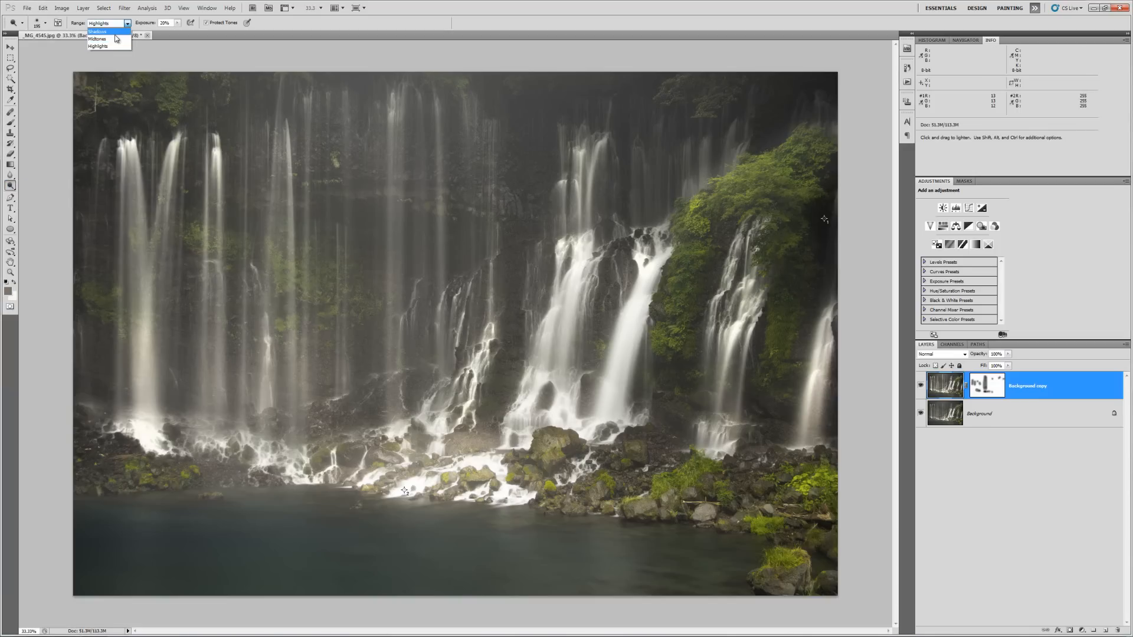
click(97, 39)
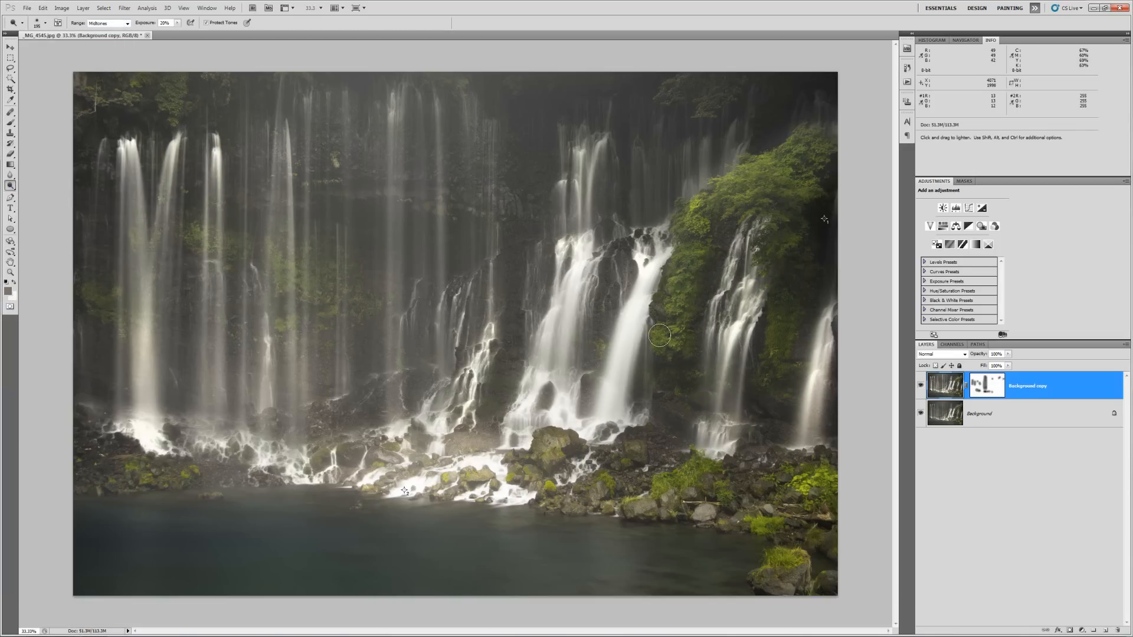
- Lighten the foliage beside the right waterfalls and the lower-right moss and leaves
click(737, 202)
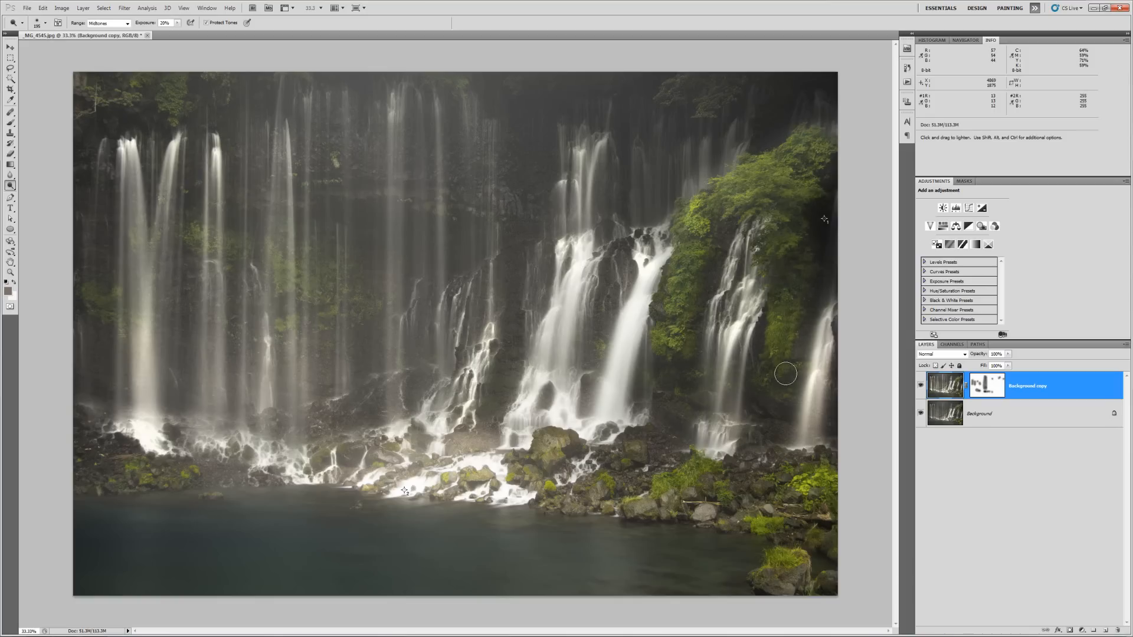
mouse_move(801, 478)
mouse_down()
mouse_move(841, 482)
mouse_move(802, 540)
mouse_move(853, 490)
mouse_move(829, 511)
mouse_move(769, 485)
mouse_move(789, 526)
mouse_up()
drag(785, 566, 798, 556)
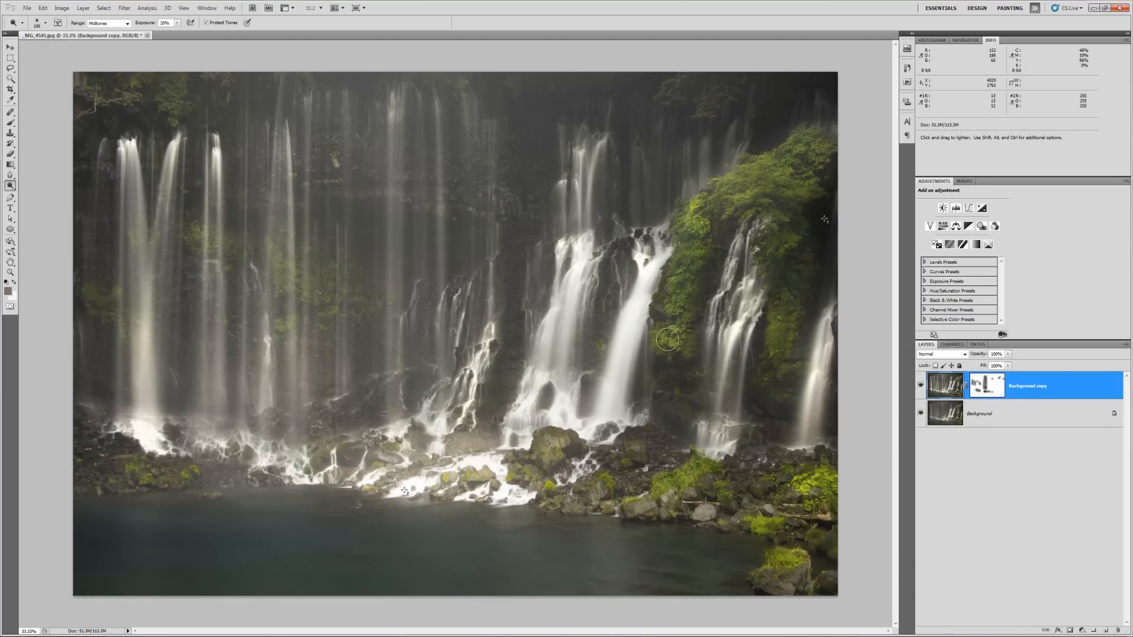
mouse_move(683, 225)
mouse_down()
mouse_move(858, 148)
mouse_move(822, 150)
mouse_move(789, 178)
mouse_up()
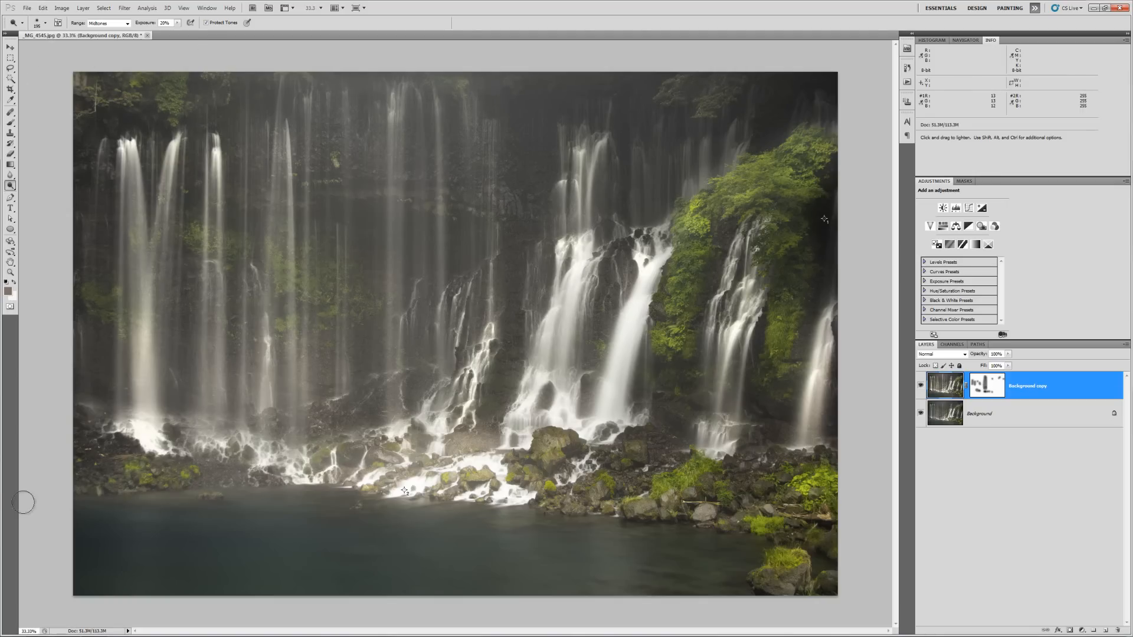
right_click(318, 498)
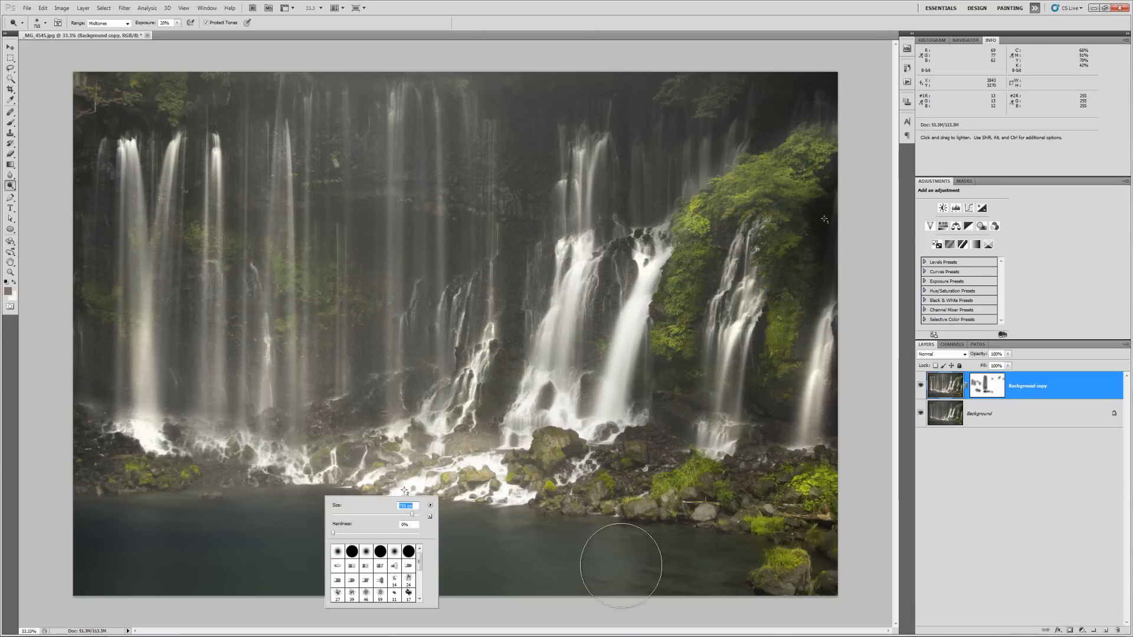
key(Return)
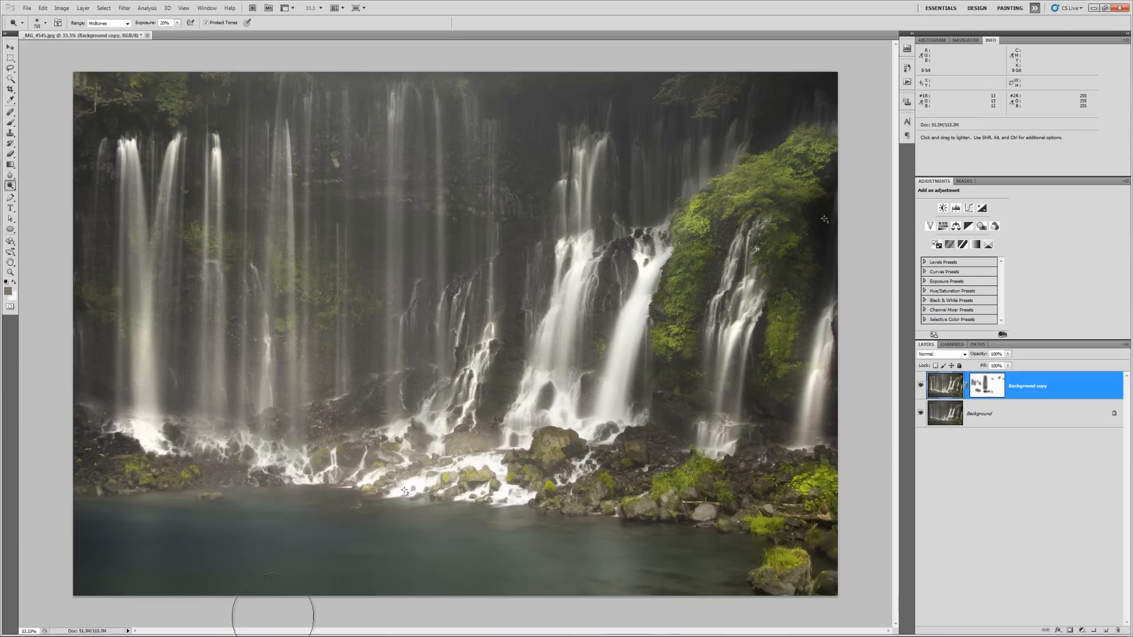
- Compare Background copy on and off, then flatten the image into one Background layer
click(921, 386)
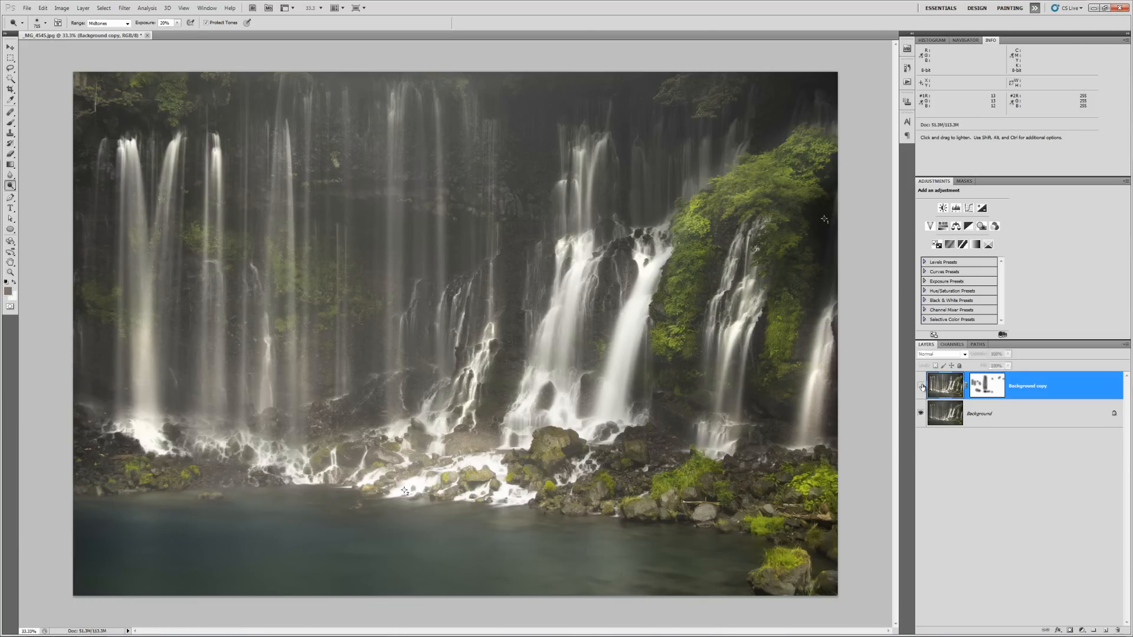
click(921, 386)
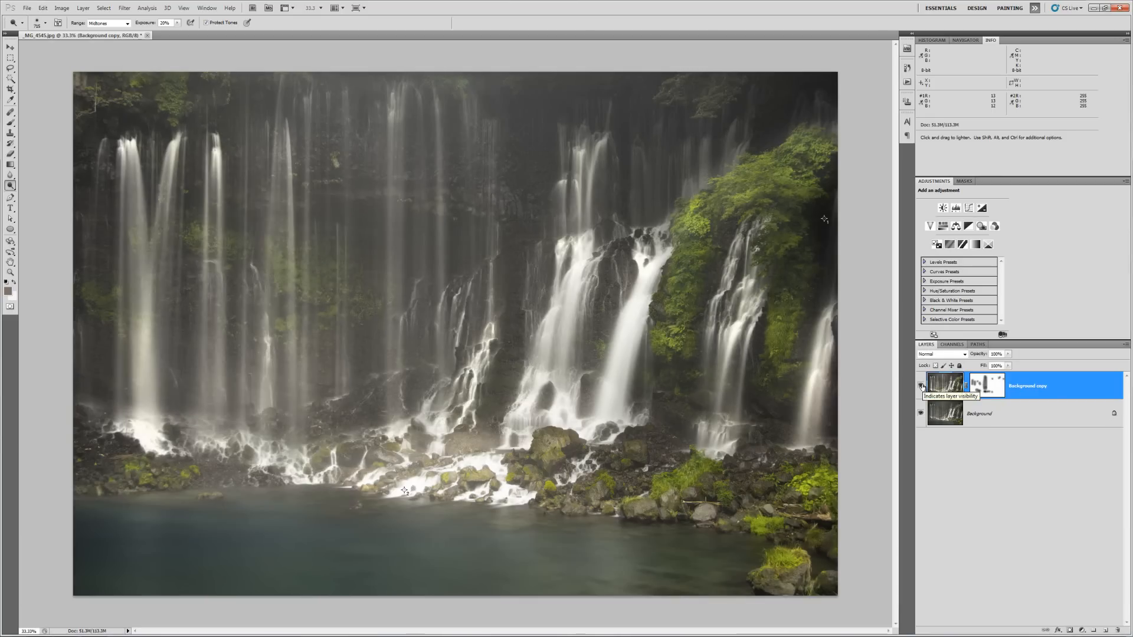
click(921, 386)
click(921, 386)
right_click(1013, 409)
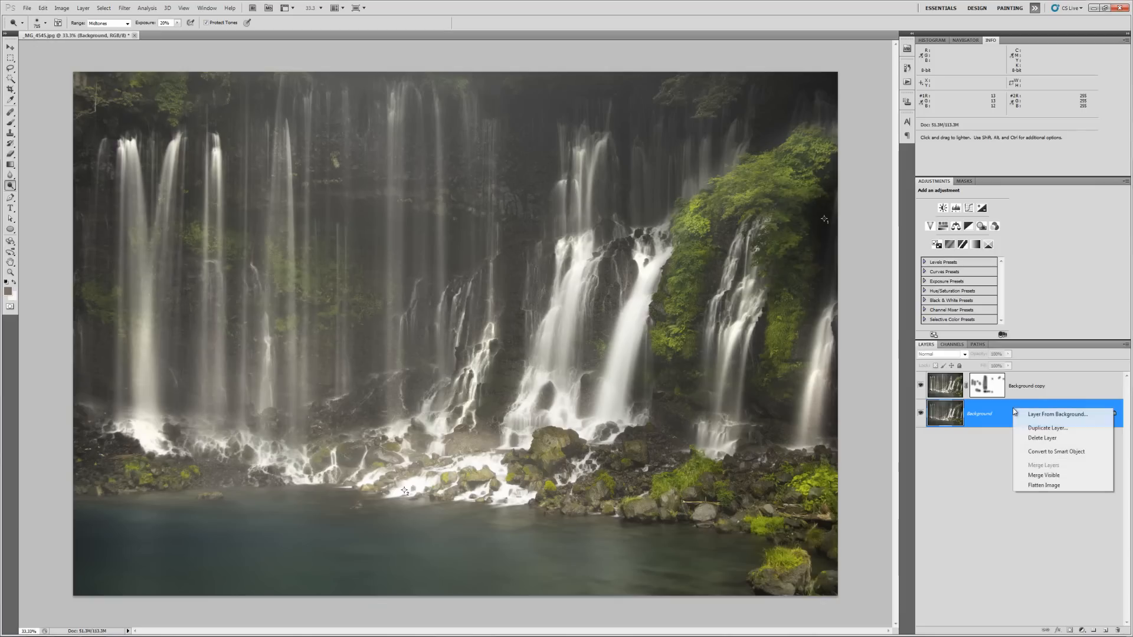
click(1033, 486)
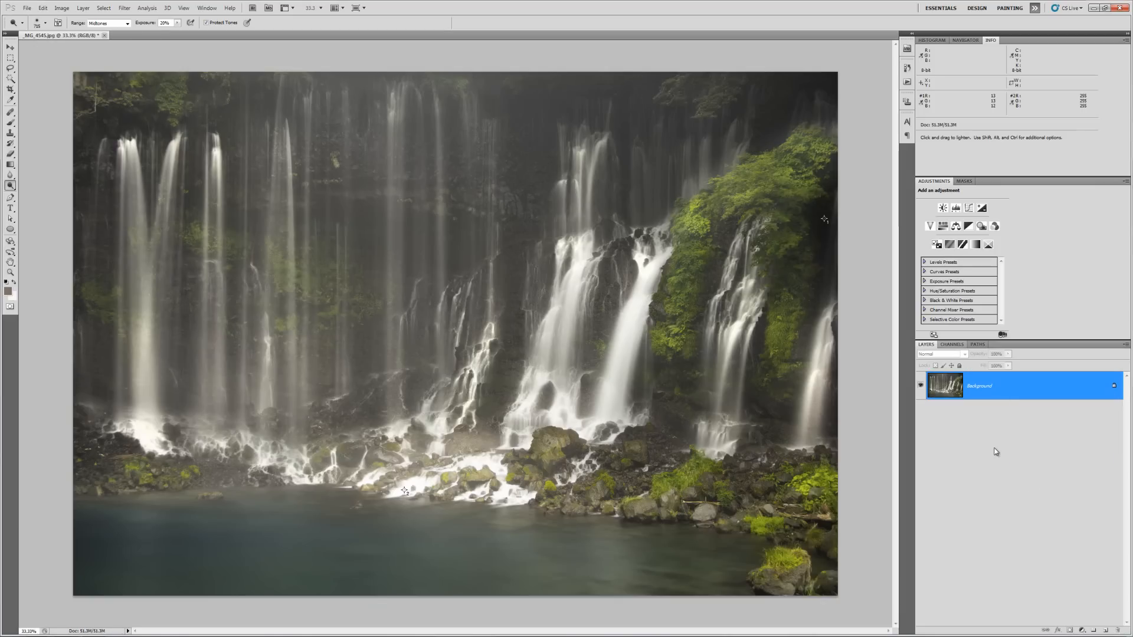
- Save as _MG_4545.jpg with the default JPEG options, then close the document and Photoshop
key(ctrl+s)
key(Return)
click(101, 34)
click(1119, 8)
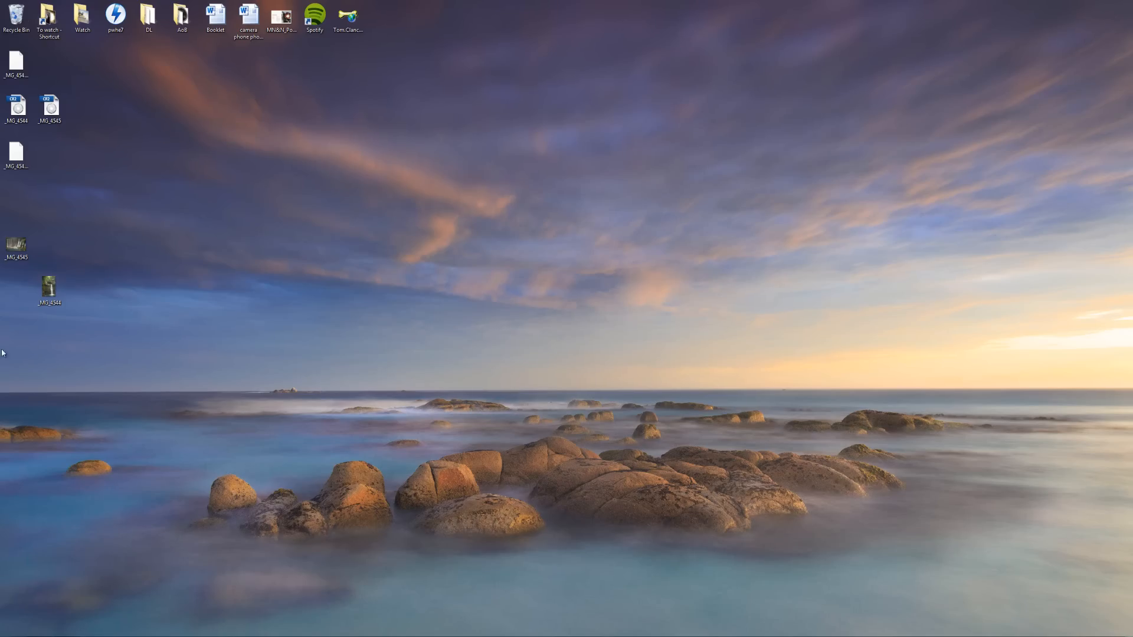
- Preview _MG_4545 maximized in Windows Photo Viewer, close it, and open _MG_4544
double_click(16, 245)
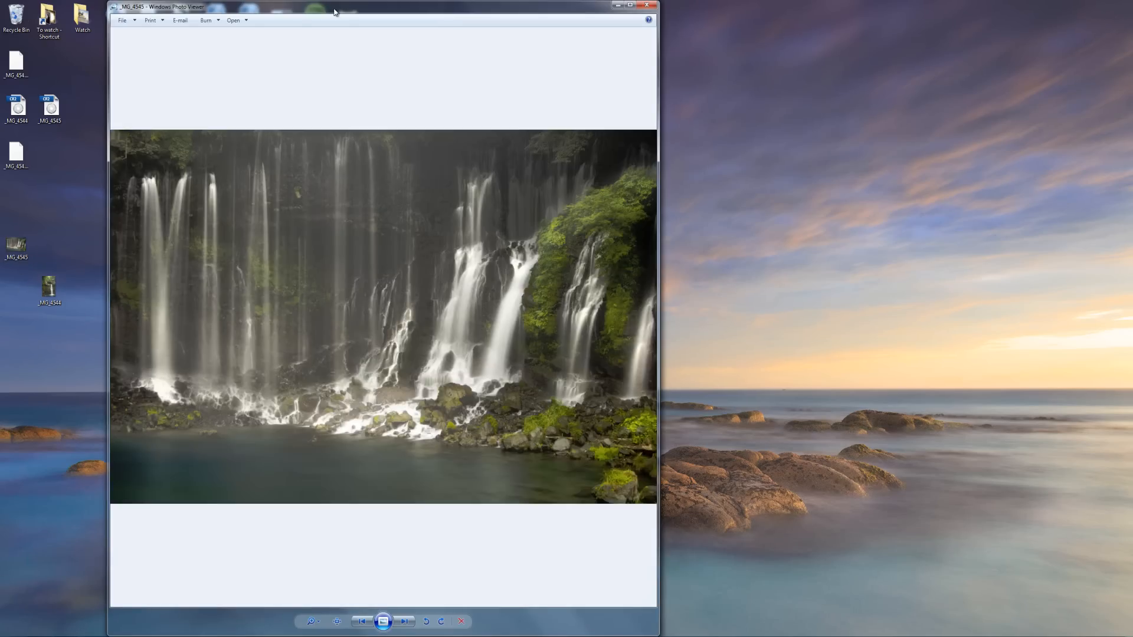
double_click(333, 12)
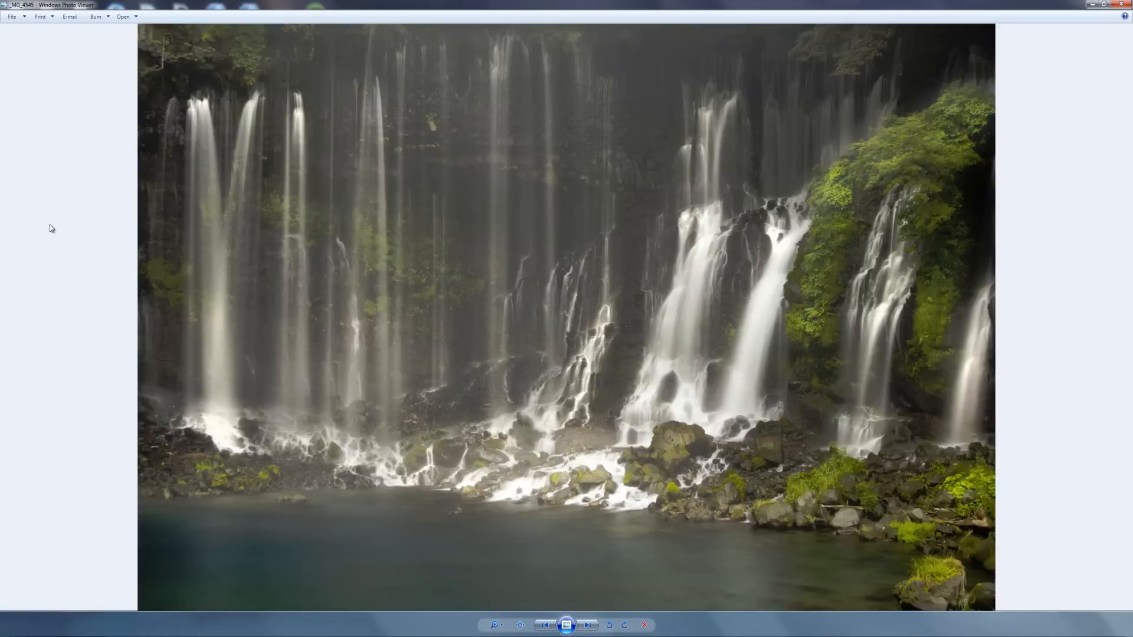
key(alt+F4)
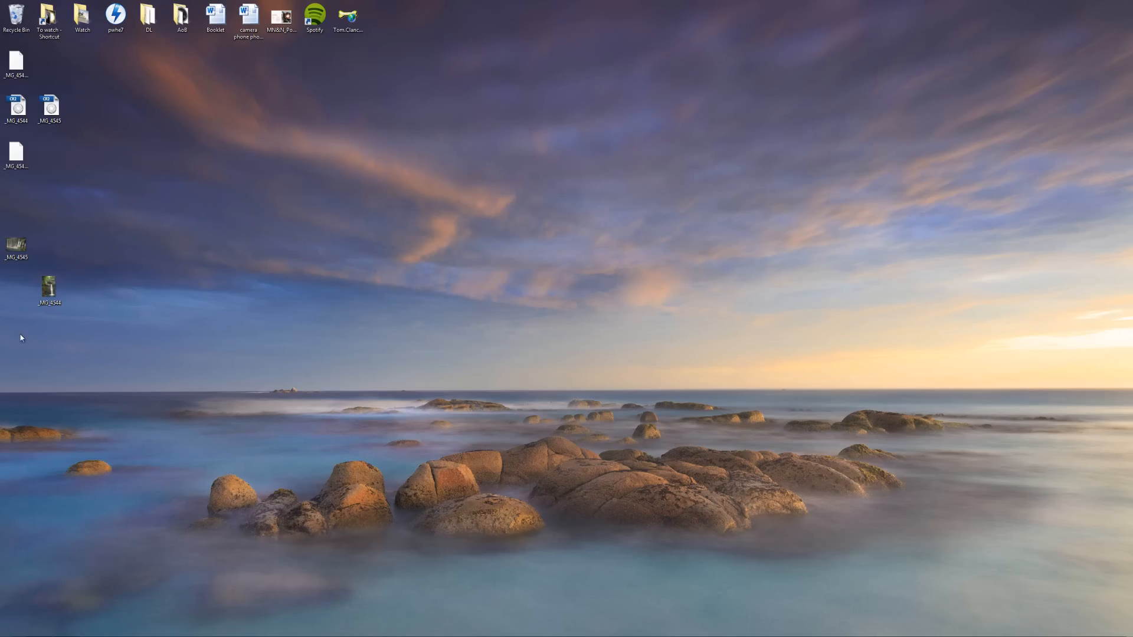
double_click(48, 292)
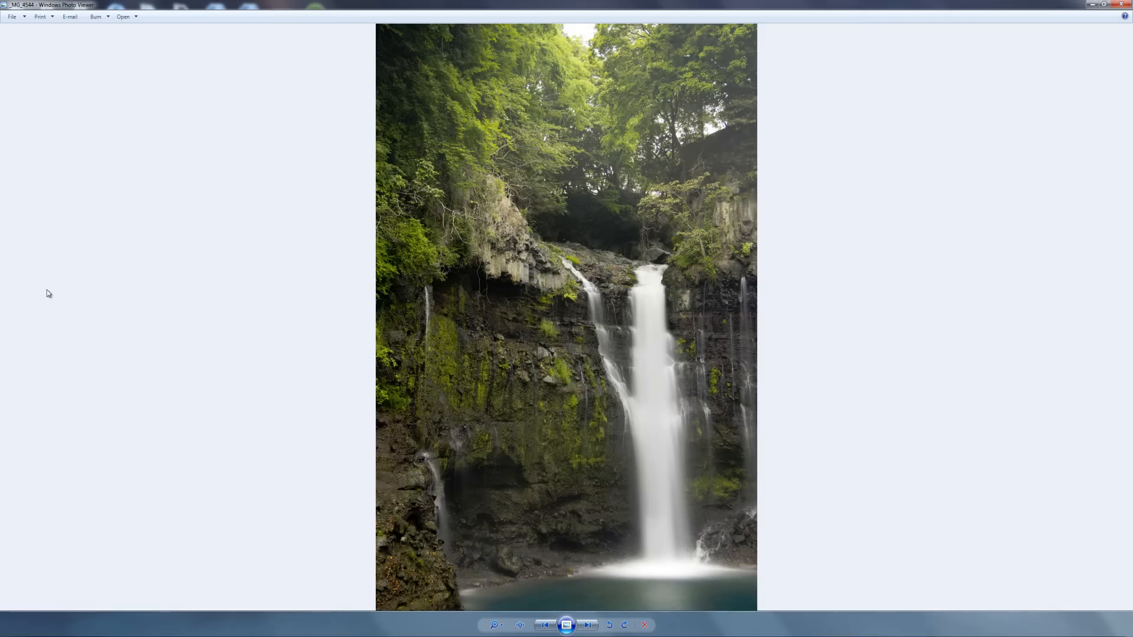
click(4, 613)
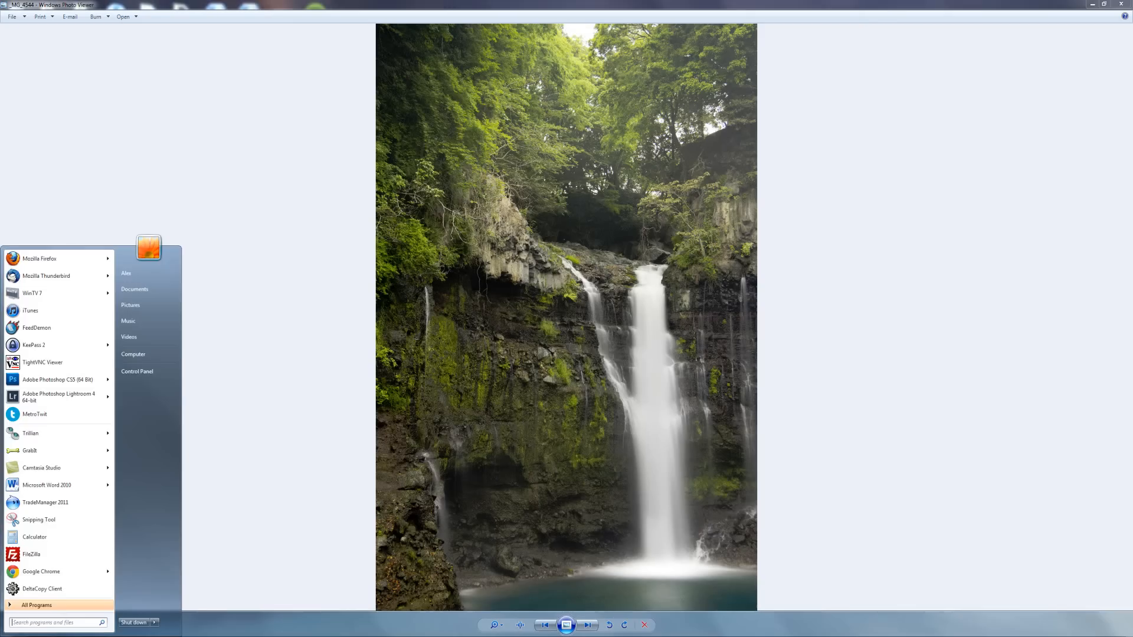
- Launch Lightroom 4 and postpone its update prompt with Remind Me Later
click(60, 396)
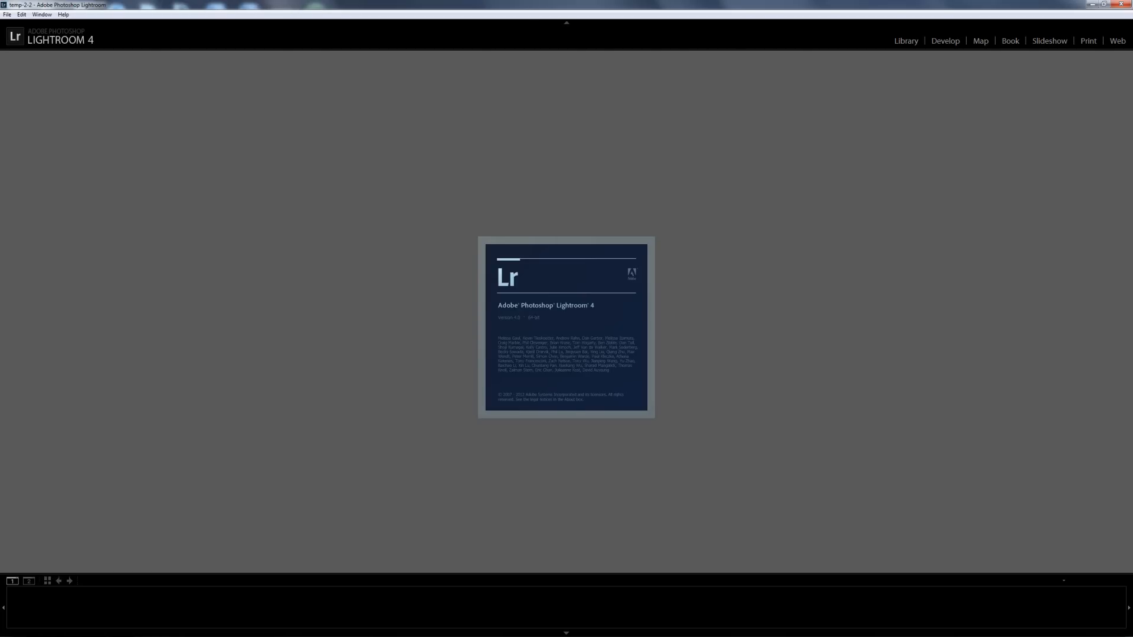
mouse_move(94, 635)
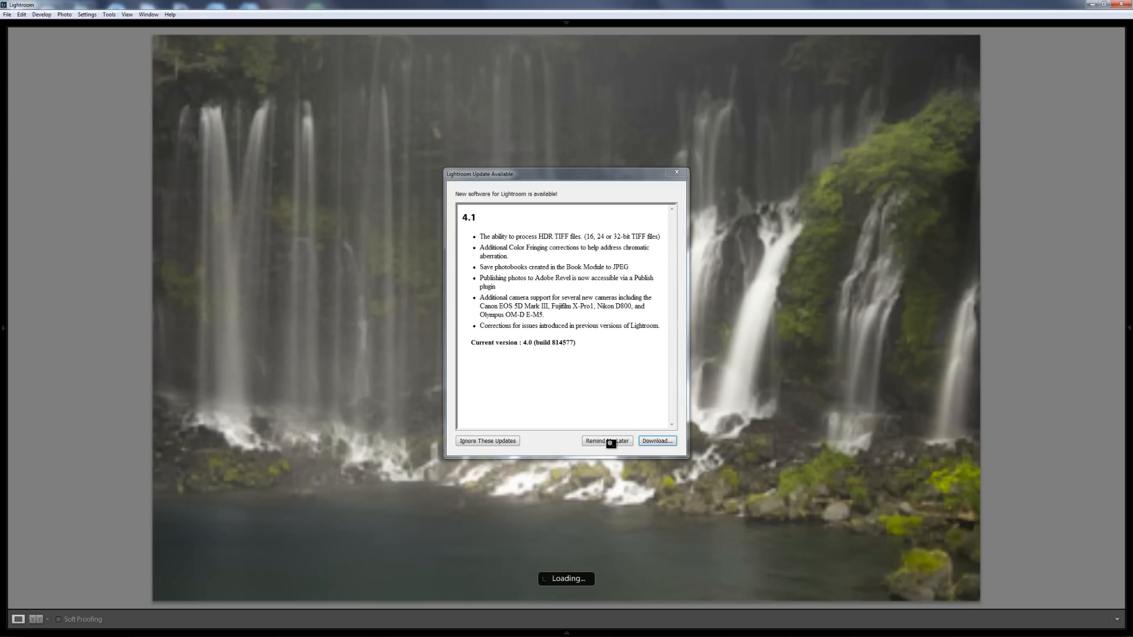
click(608, 442)
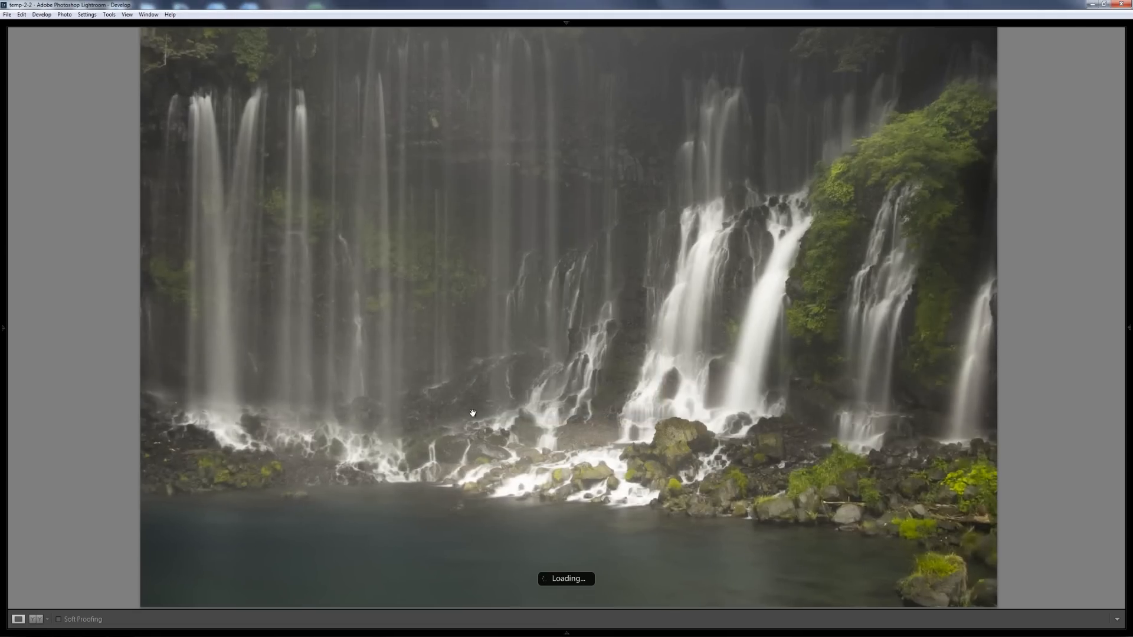
- View the waterfall at 1:1 in side-by-side Before & After, then reveal the desktop
click(468, 394)
click(490, 291)
key(z)
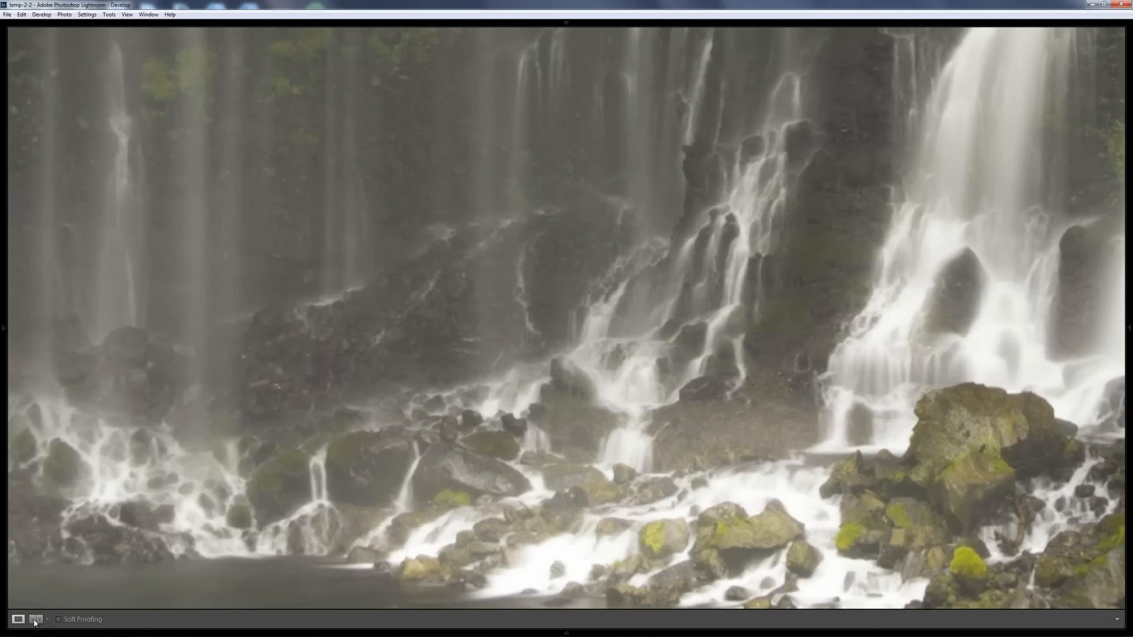
click(35, 620)
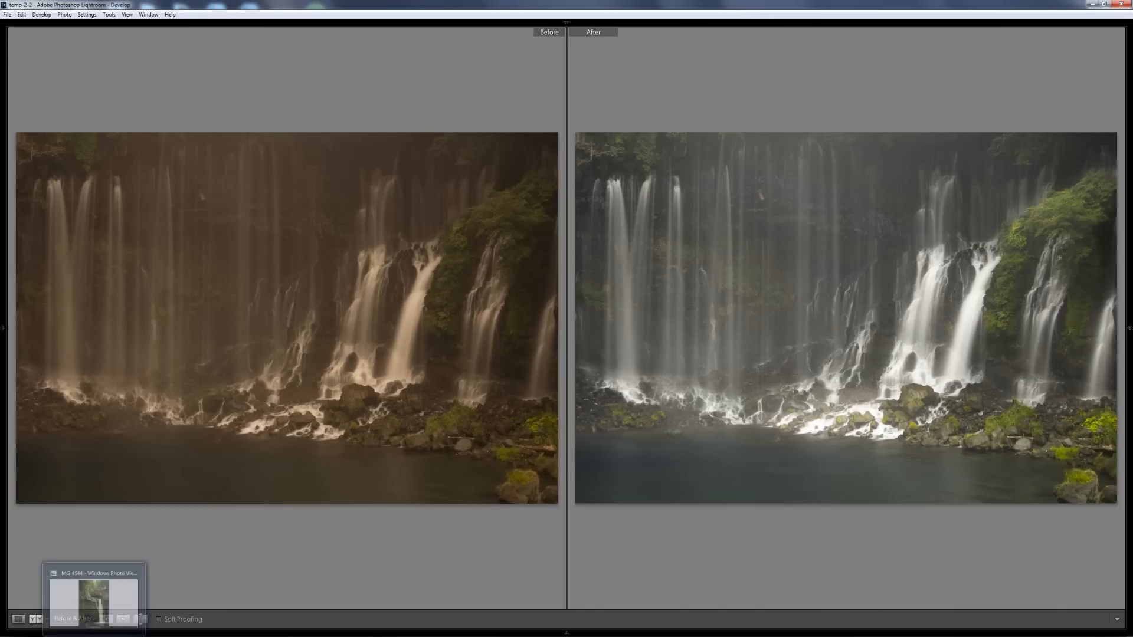
key(super+d)
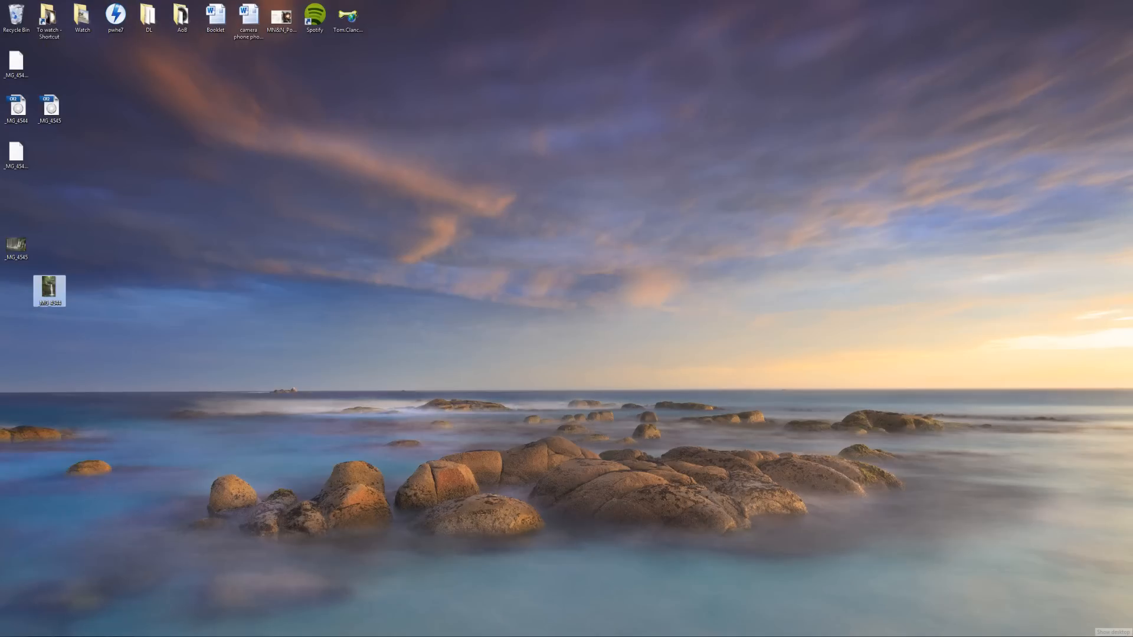
- View the finished _MG_4545 JPEG in Windows Photo Viewer, then return to Lightroom's comparison
double_click(15, 248)
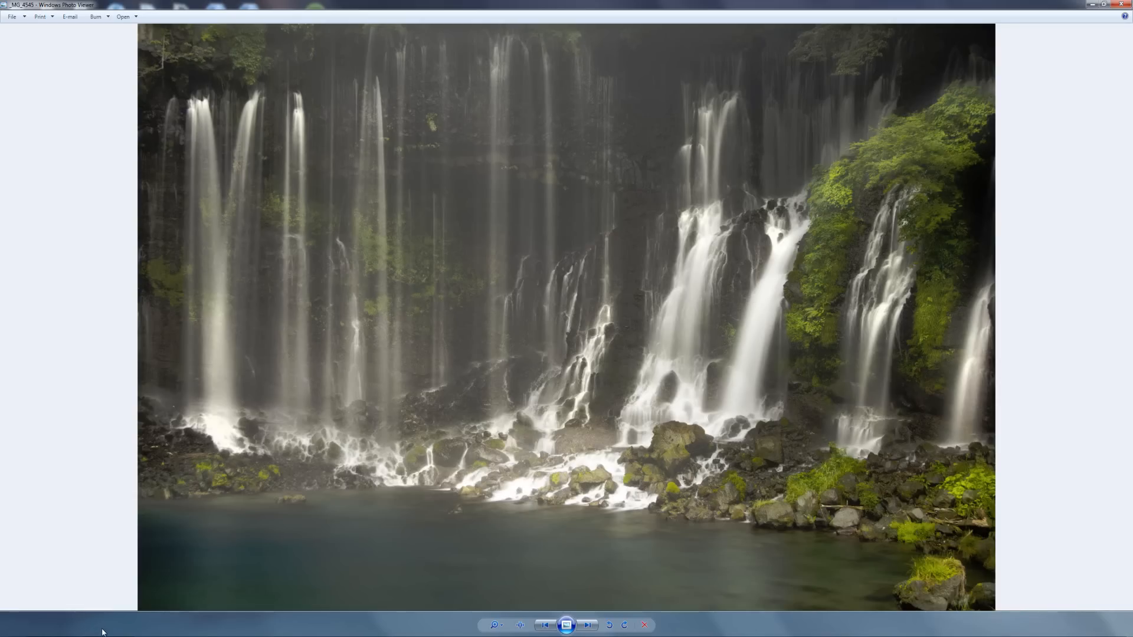
key(alt+Tab)
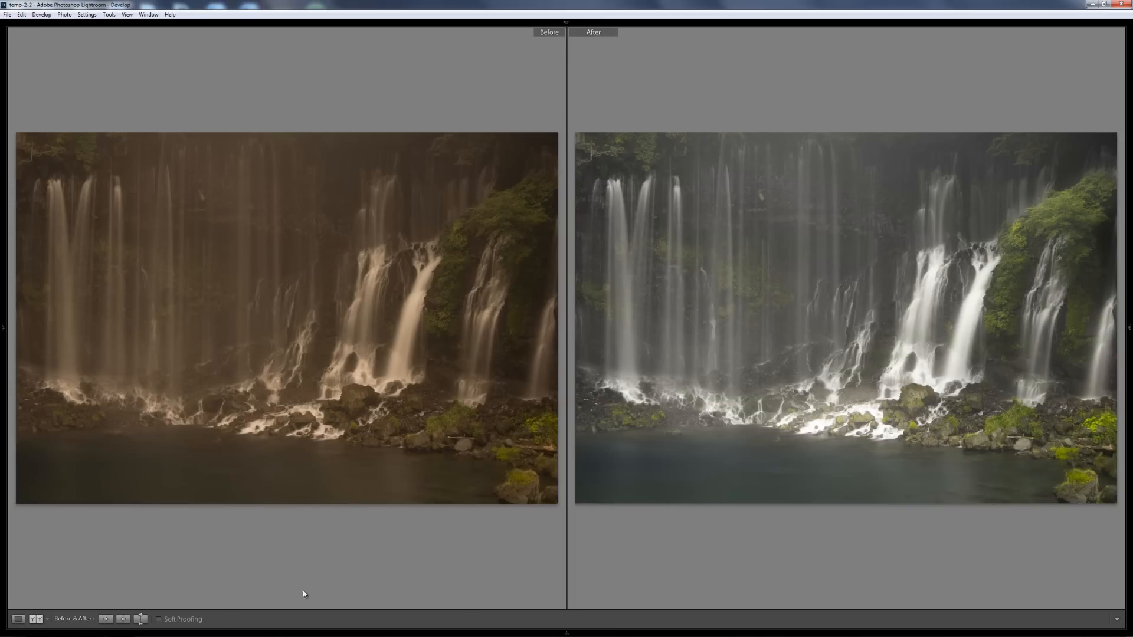
- Step to the portrait _MG_4544.CR2 in Before & After view, then show the desktop
key(Right)
key(Left)
key(Right)
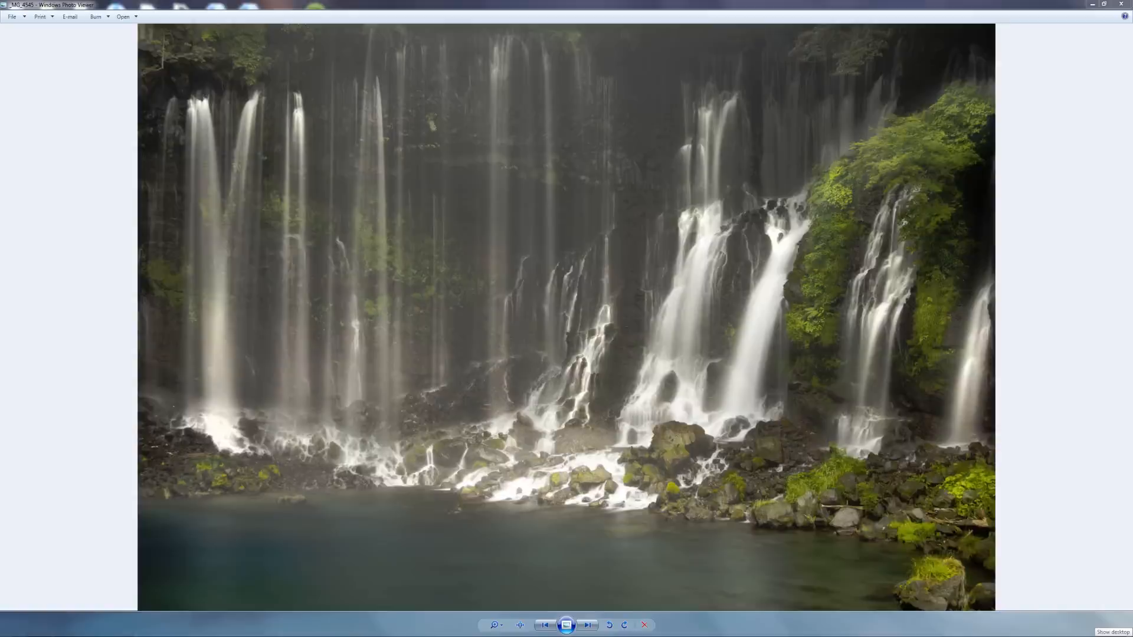
click(1127, 633)
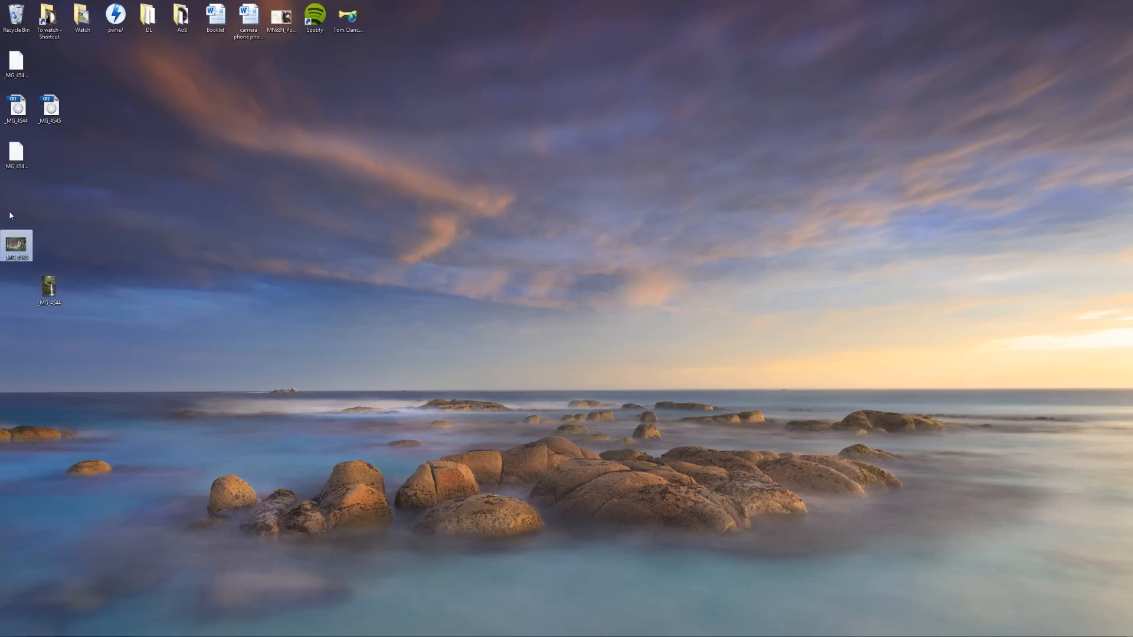
- Open the _MG_4544 JPEG in Photo Viewer, check it against Lightroom's before/after, and return
click(43, 283)
double_click(43, 284)
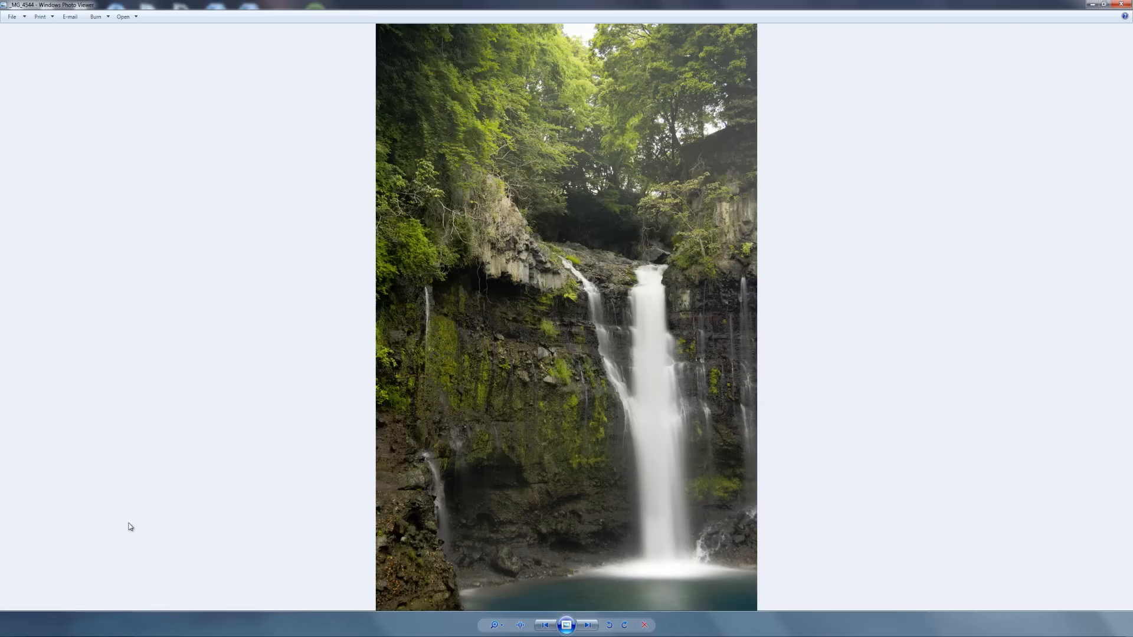
click(122, 625)
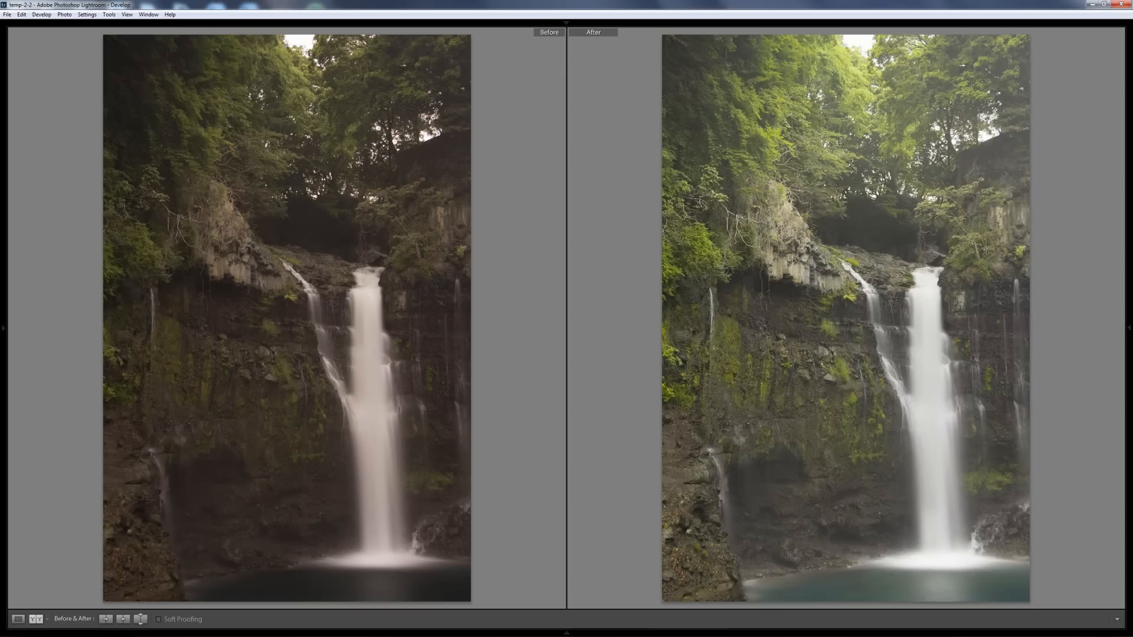
mouse_move(124, 627)
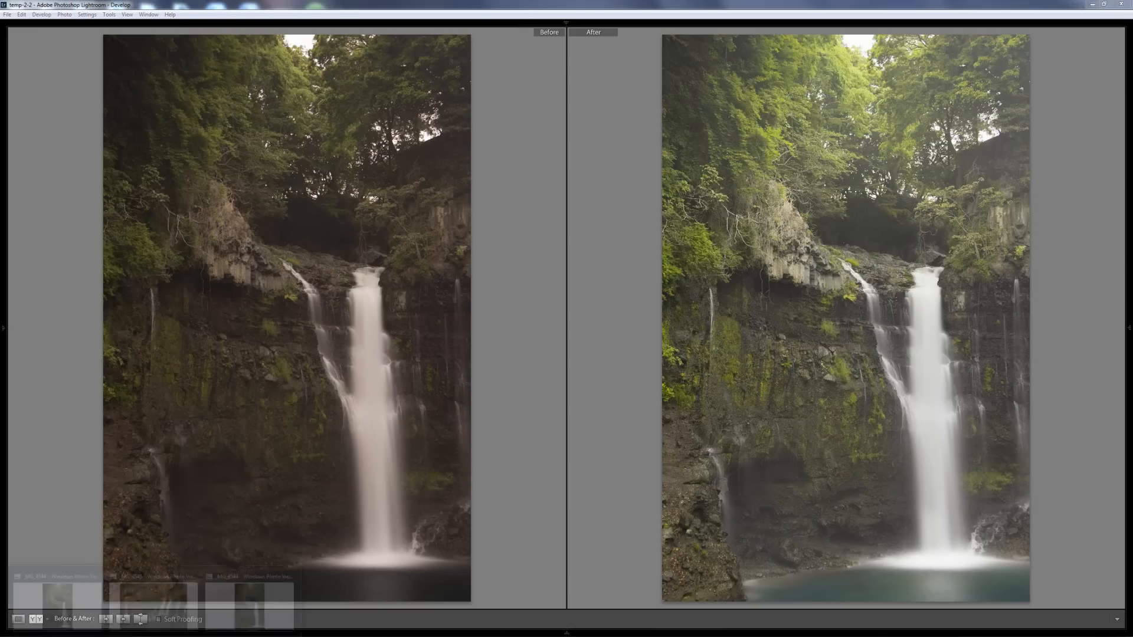
click(249, 596)
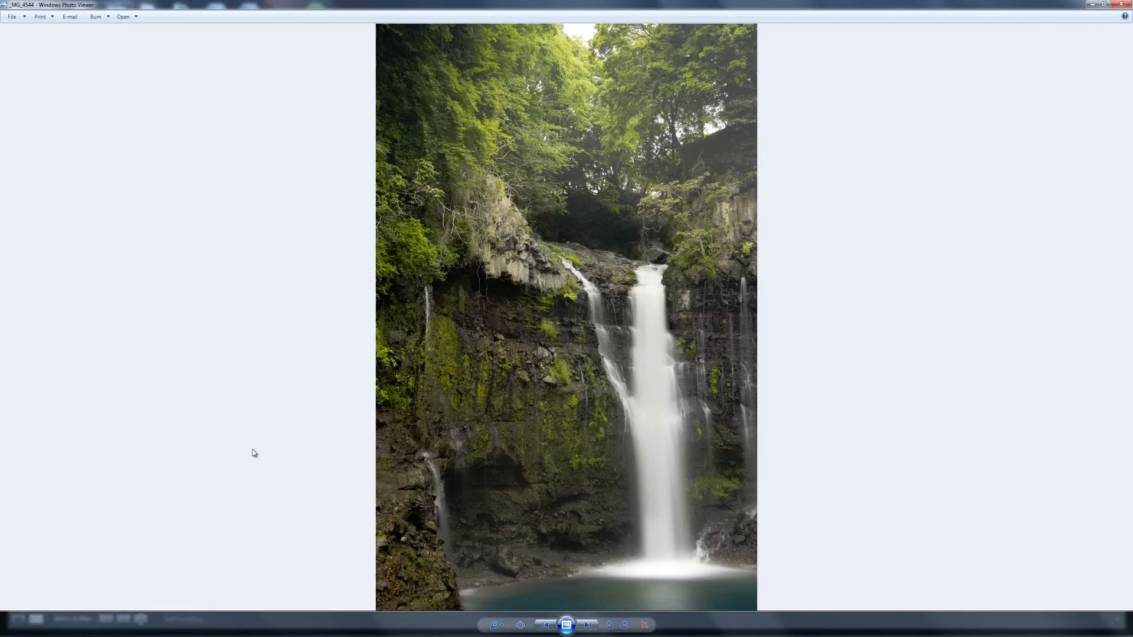